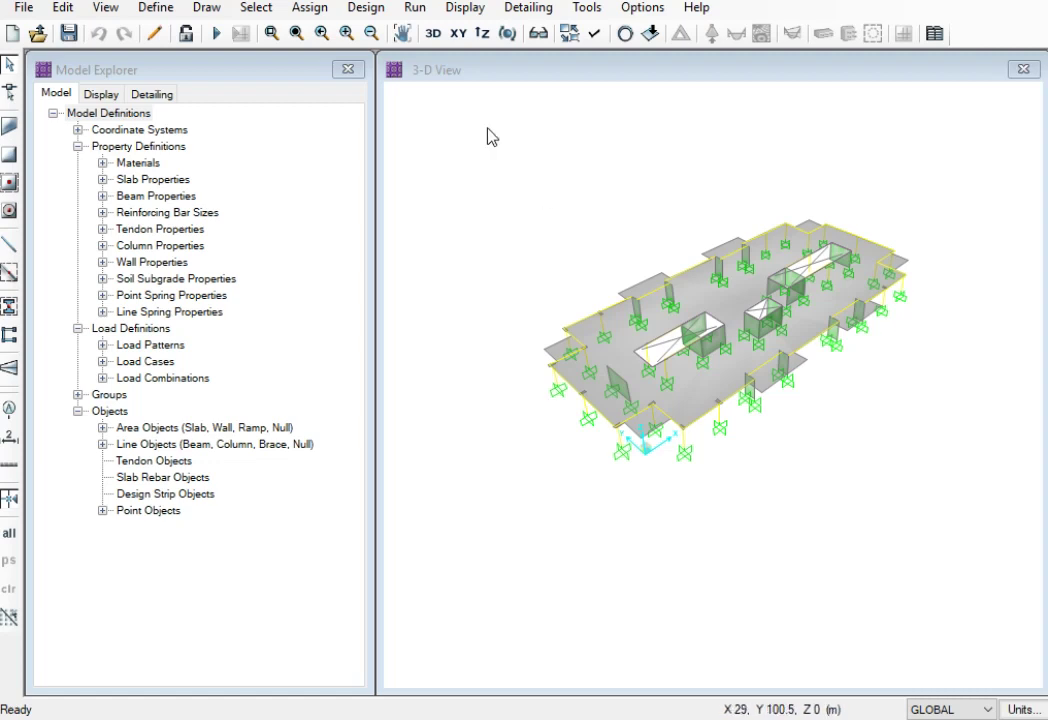
Step: Switch the active SAFE 3-D View pane to the XY plan view of the tower slab
click(460, 78)
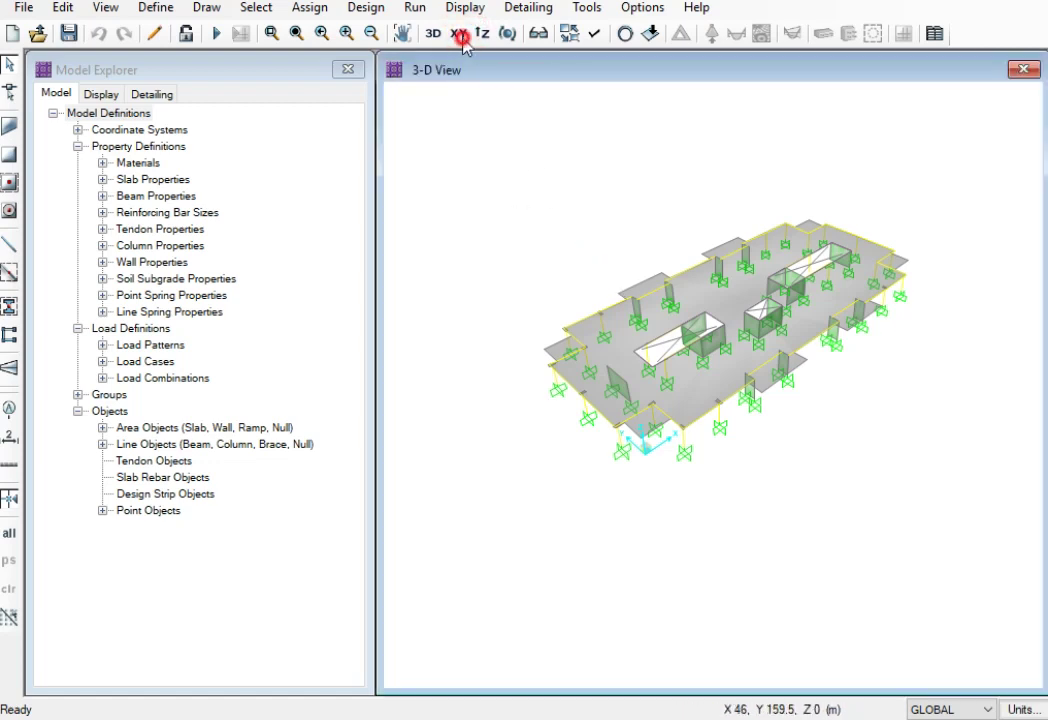
click(460, 35)
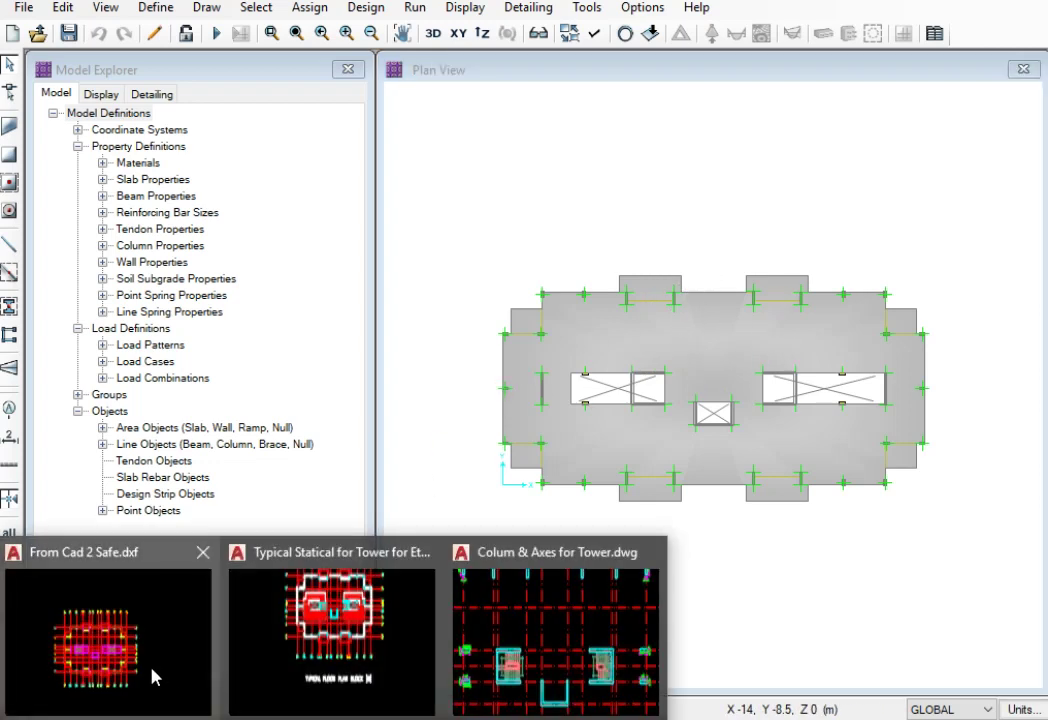
Step: Bring up From Cad 2 Safe.dxf and view its lower-left grid bays
click(158, 675)
scroll(312, 543, up, 5)
middle_drag(421, 509, 344, 559)
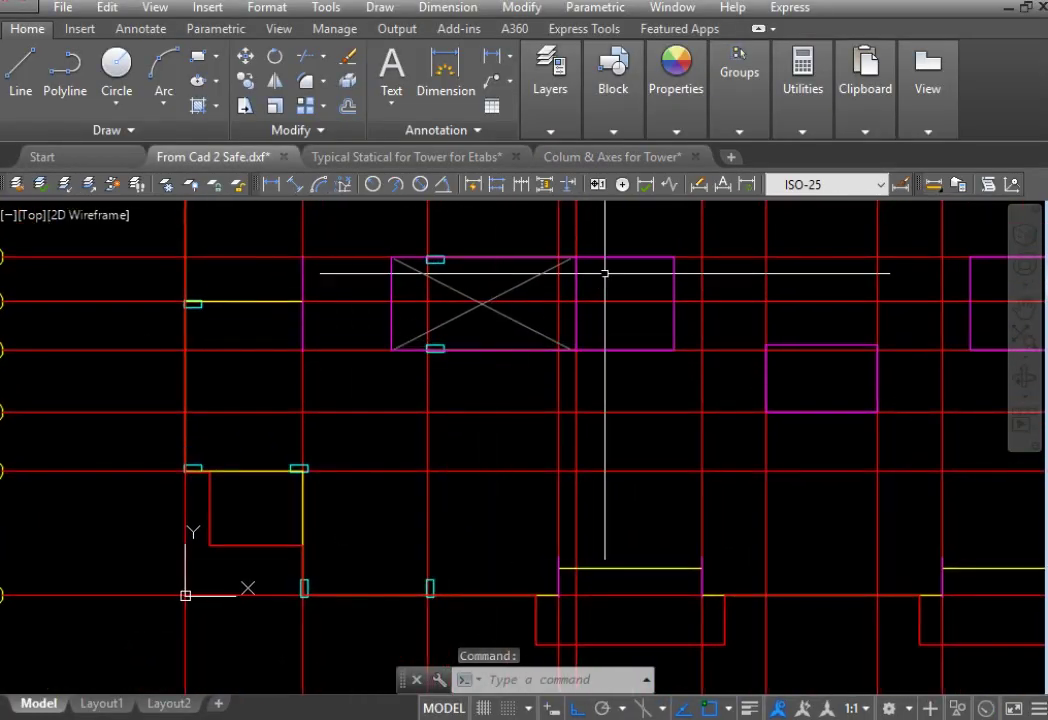
scroll(604, 274, down, 5)
scroll(727, 407, up, 3)
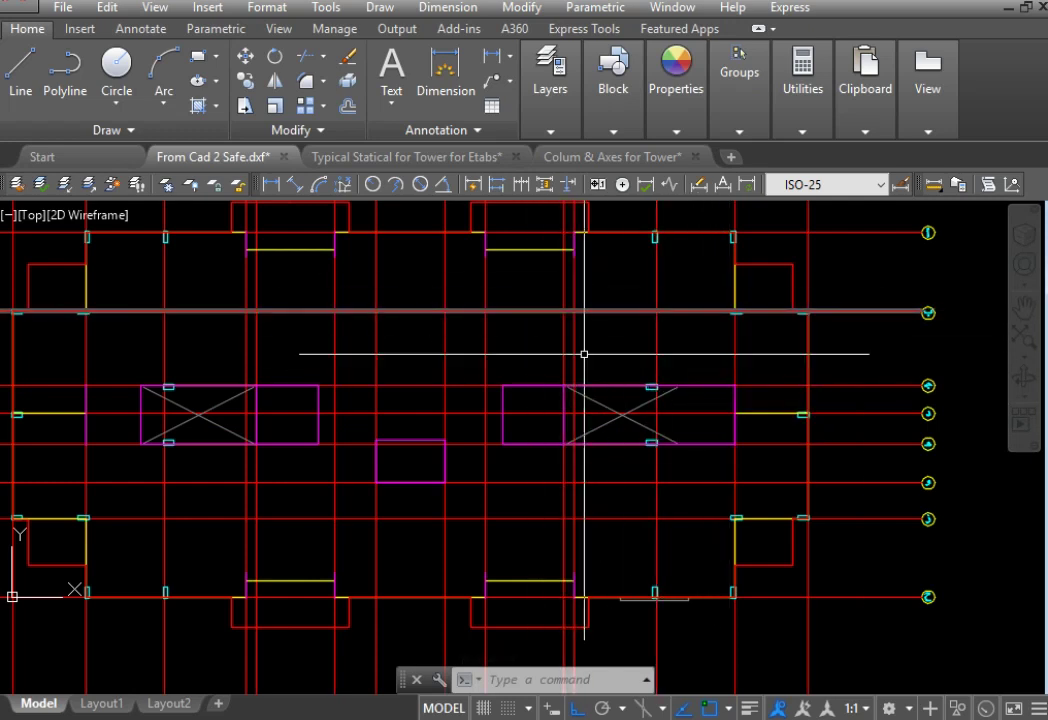
Step: In the Typical Statical for Tower for Etabs drawing, zoom to the hatched core and select its top-left edge
click(478, 158)
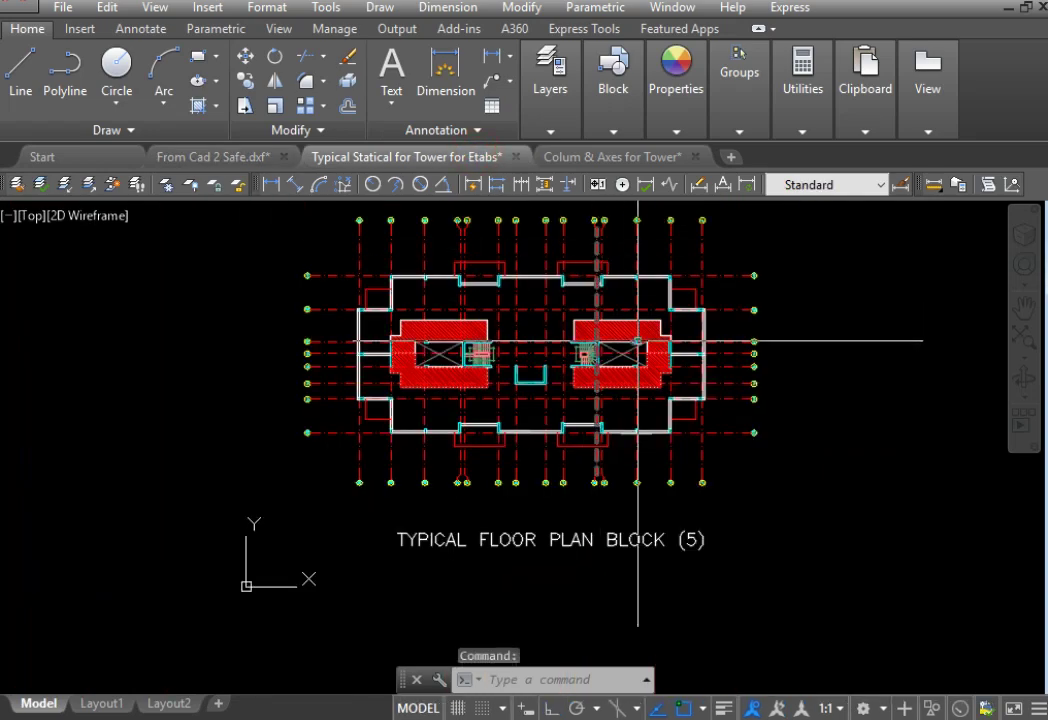
scroll(753, 351, up, 6)
middle_drag(199, 353, 466, 333)
scroll(466, 333, up, 5)
scroll(562, 398, up, 2)
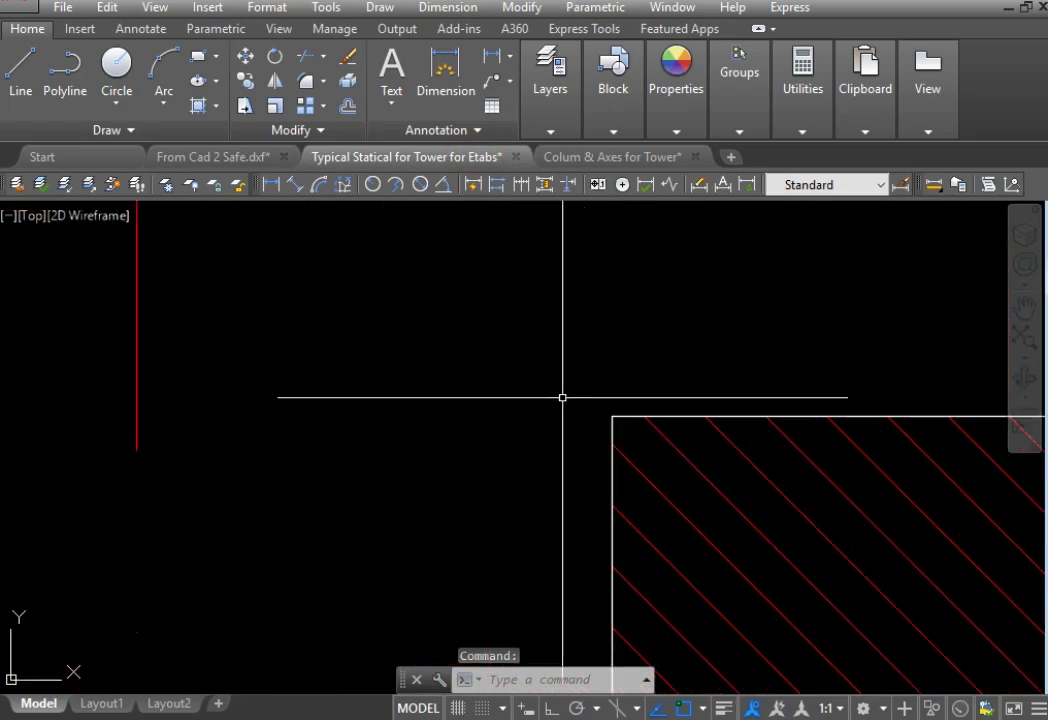
drag(639, 423, 613, 419)
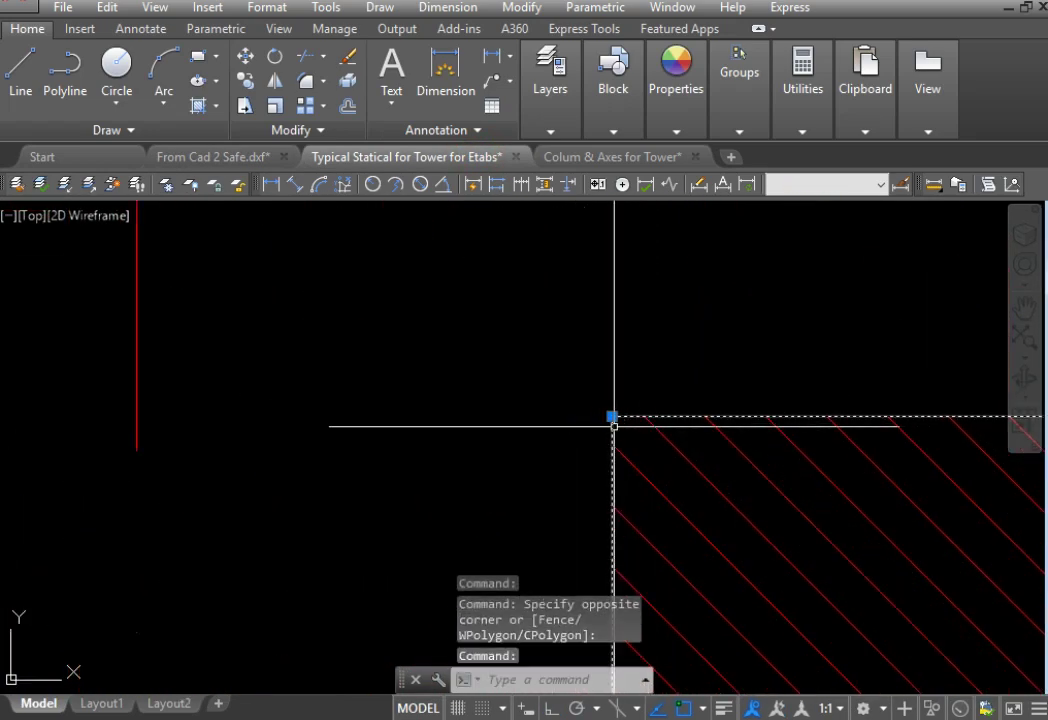
scroll(613, 419, down, 5)
scroll(487, 367, up, 2)
middle_drag(480, 360, 258, 340)
scroll(900, 410, up, 2)
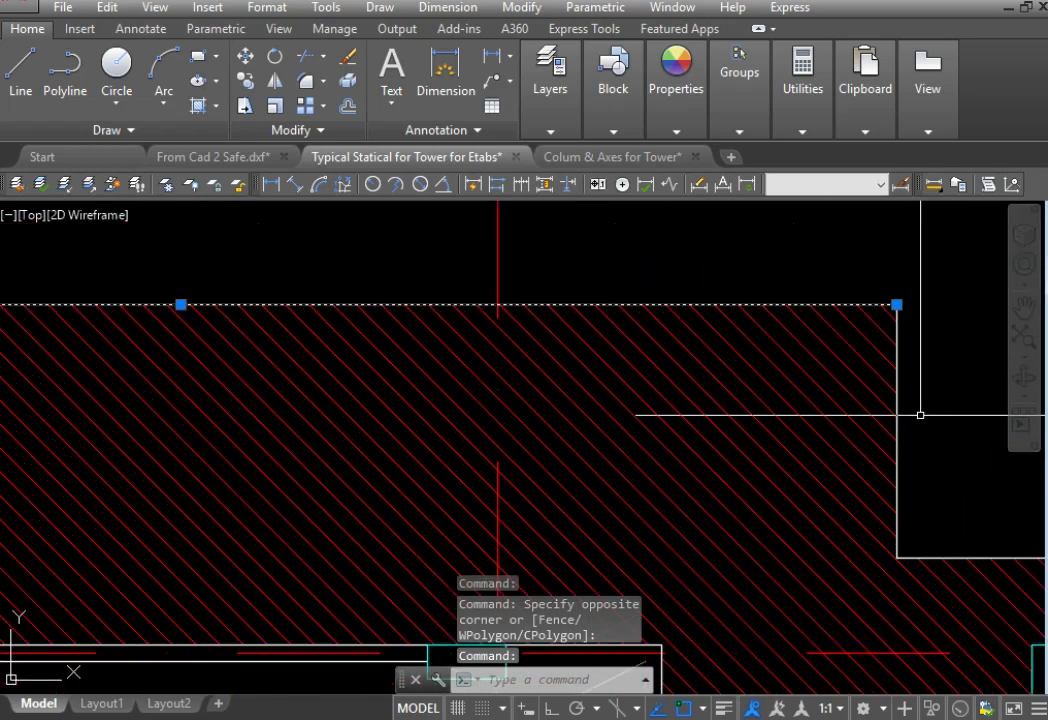
Step: Window-select the hatch's right-edge outline and top-right corner edges
click(908, 388)
click(913, 497)
middle_drag(913, 497, 568, 374)
scroll(568, 370, up, 5)
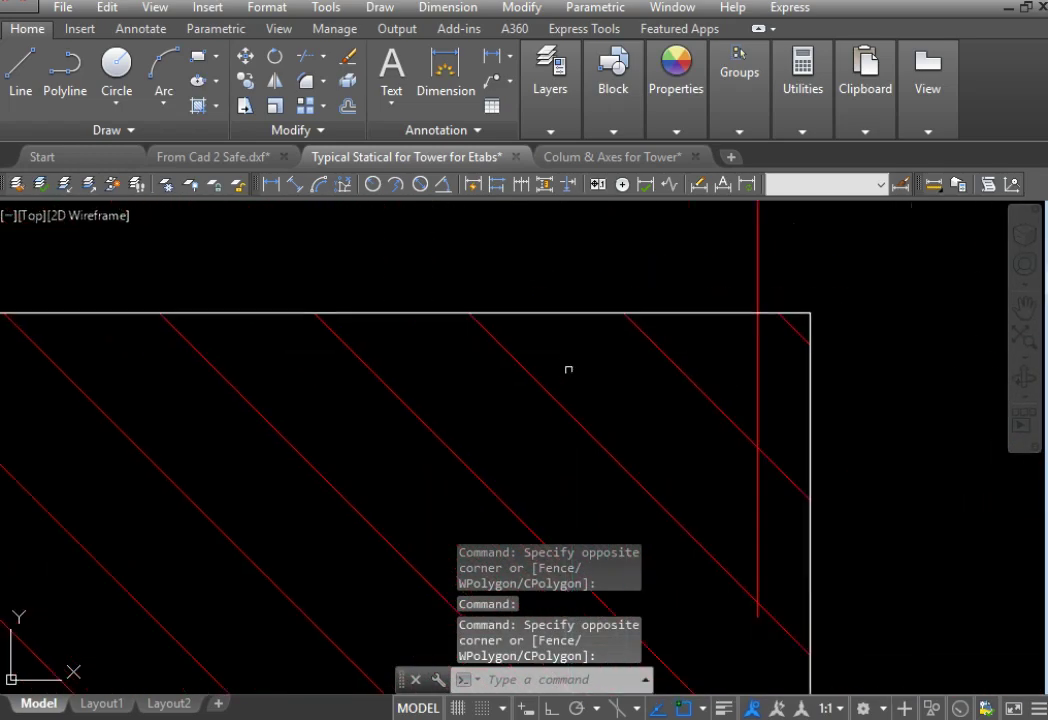
click(583, 352)
click(819, 394)
scroll(874, 327, down, 5)
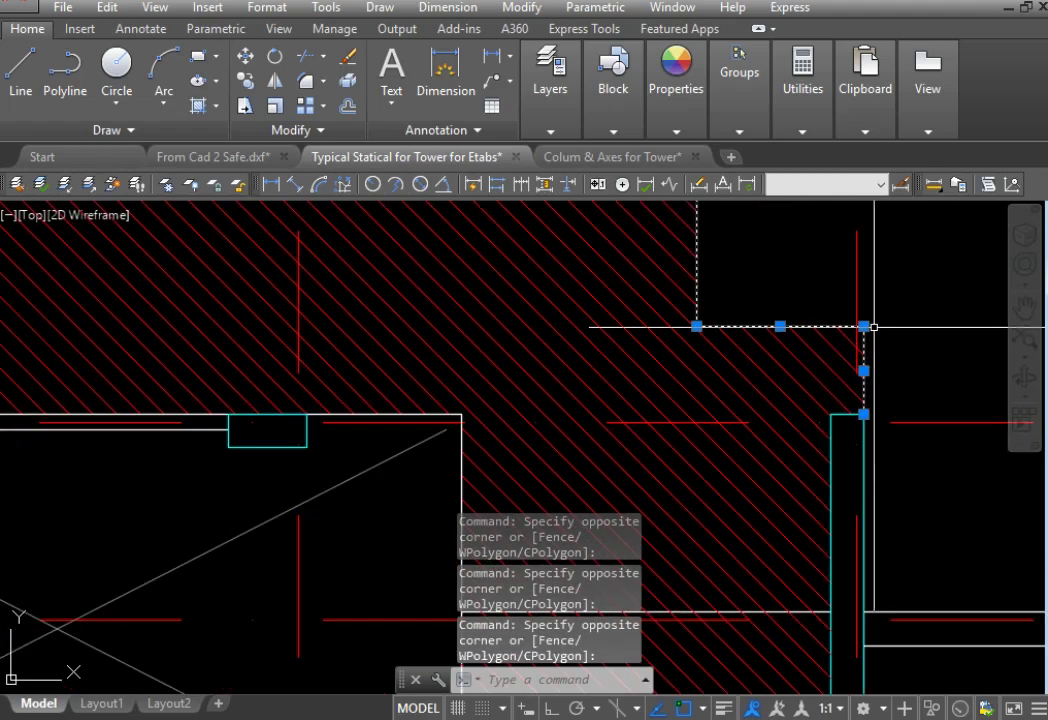
Step: Copy the selected outlines with base point at grid intersection ج–14
key(ctrl+shift+c)
scroll(865, 320, down, 3)
scroll(852, 538, down, 5)
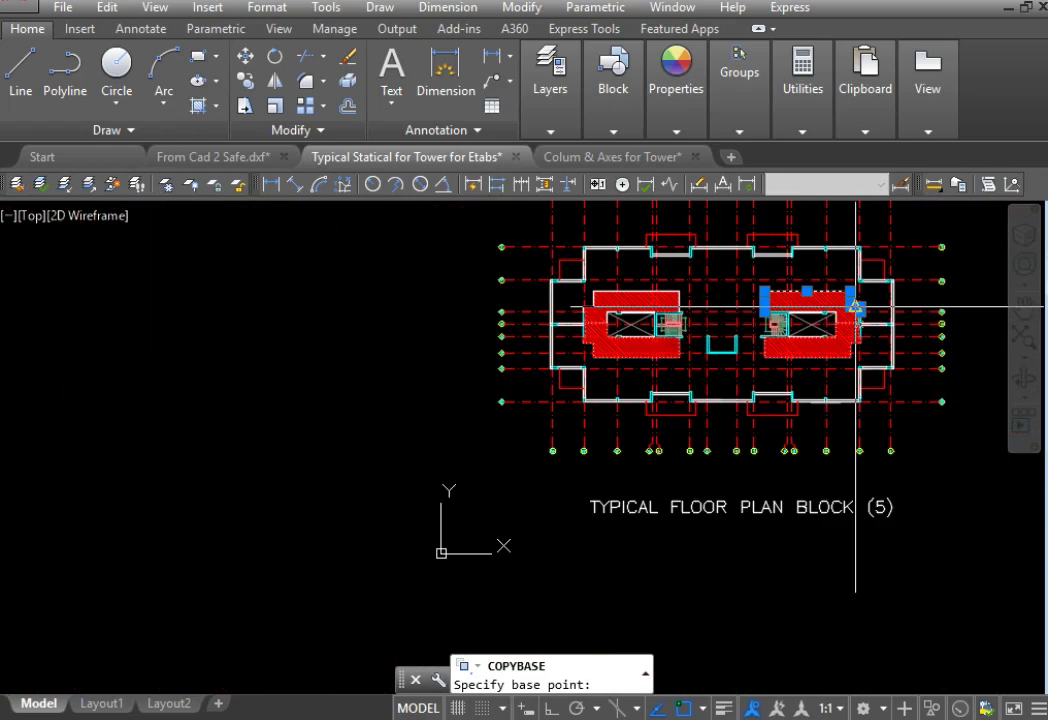
scroll(539, 452, up, 2)
scroll(539, 452, up, 4)
scroll(570, 330, up, 2)
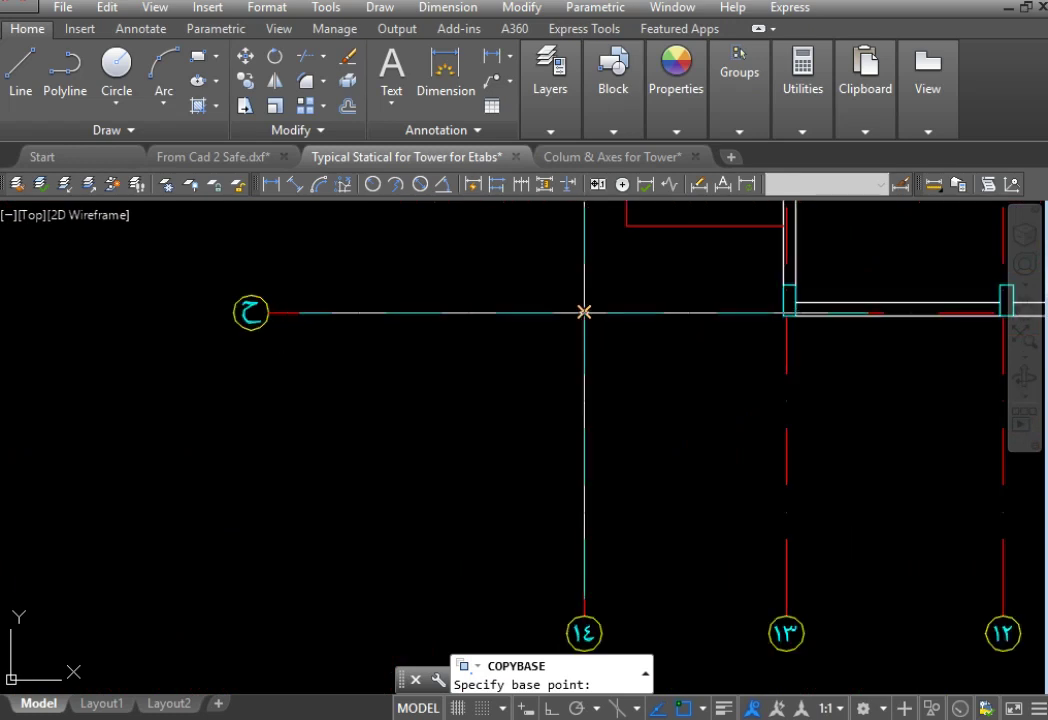
click(584, 312)
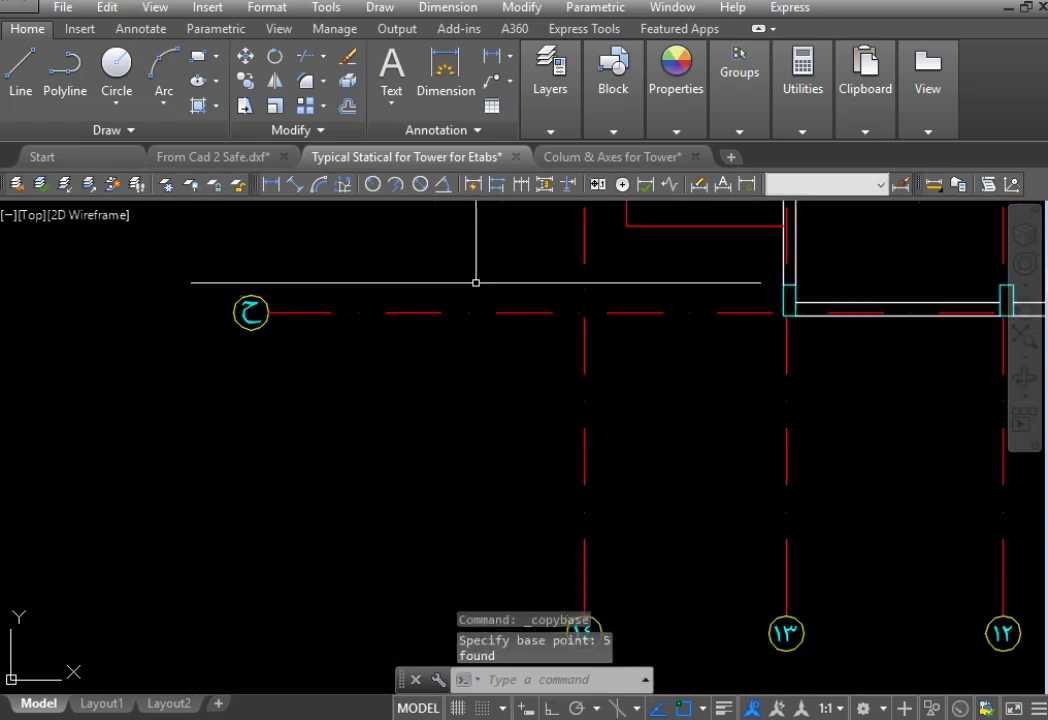
Step: Paste the copied outlines into From Cad 2 Safe.dxf at 0,0,0
click(222, 166)
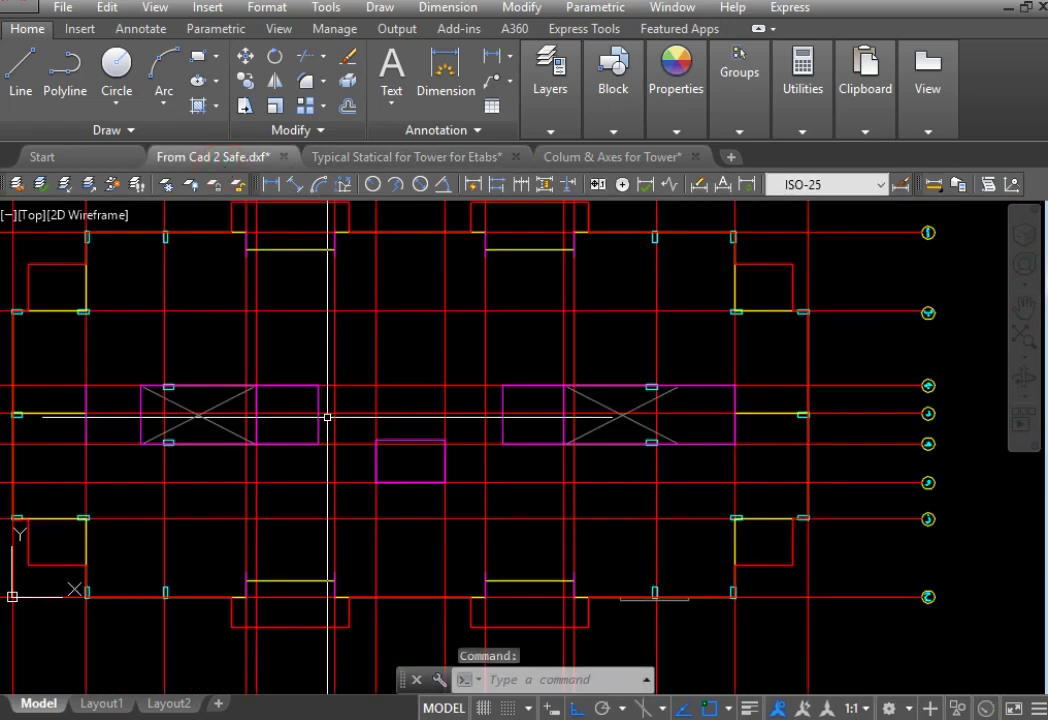
key(ctrl+v)
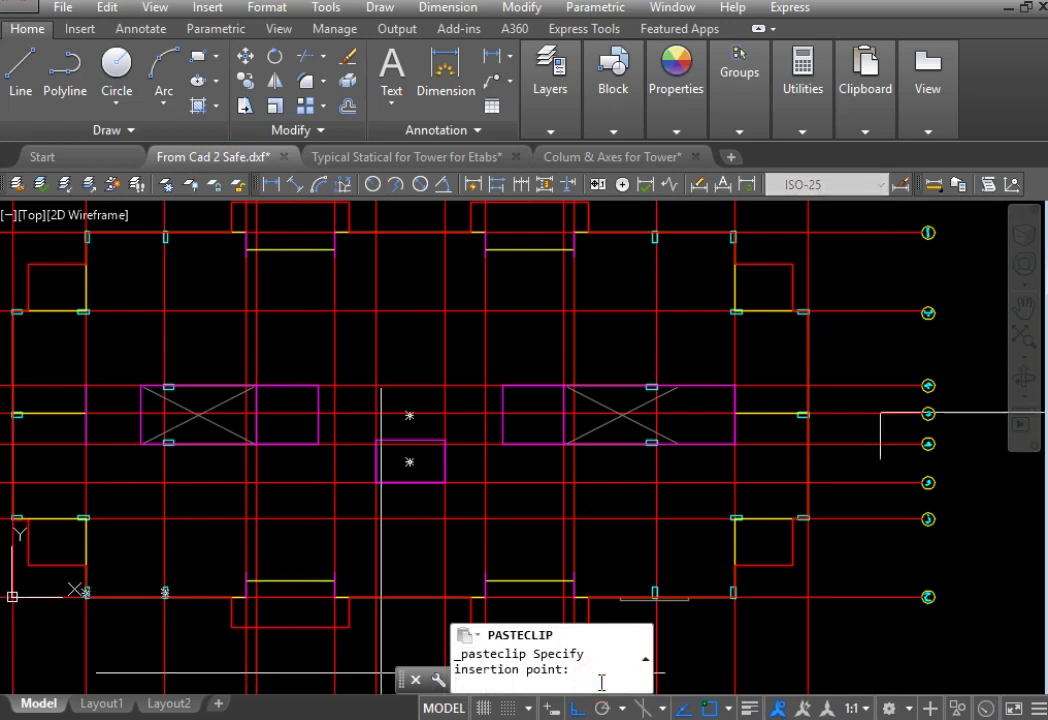
text(0,0,)
key(Return)
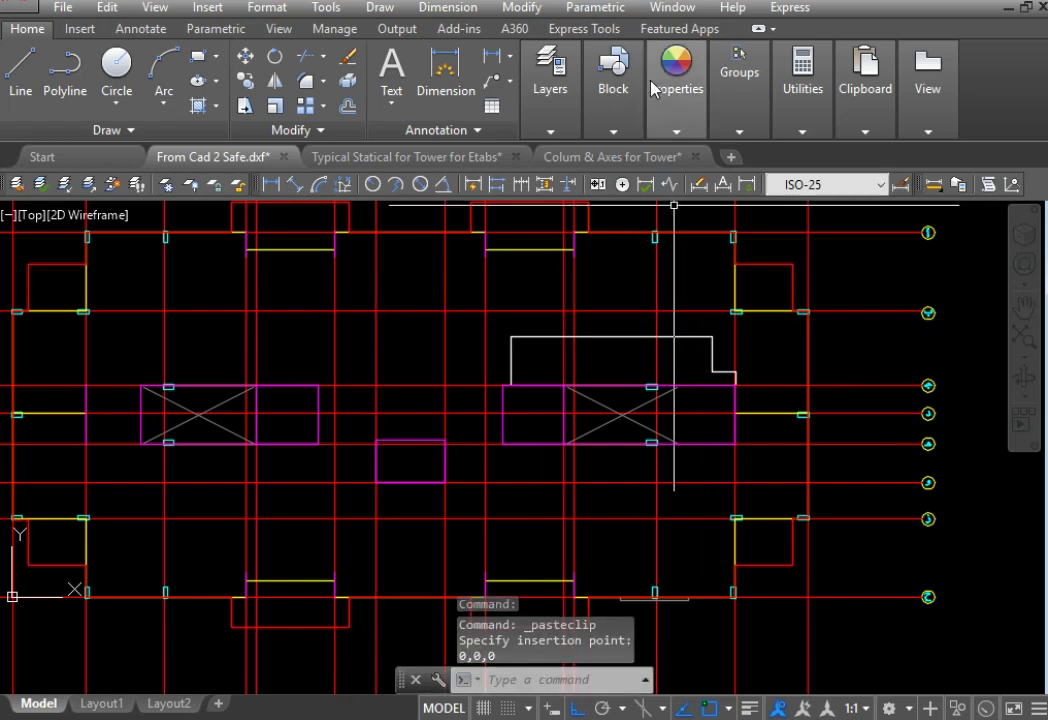
Step: Make 00-EX-Bath Flat the current layer
click(550, 131)
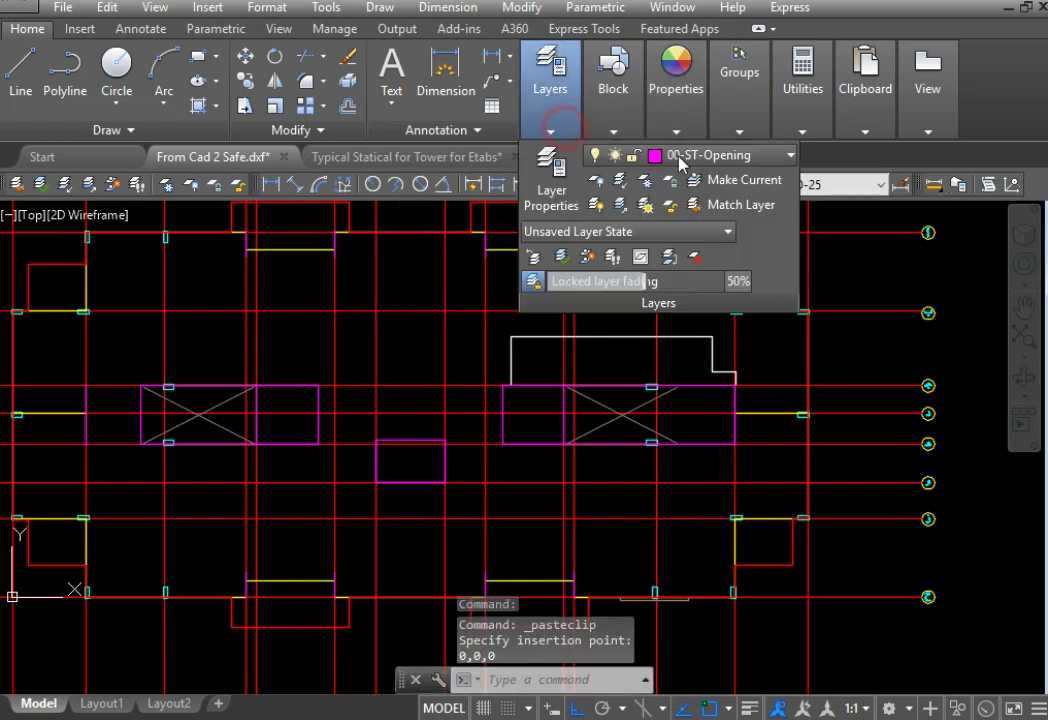
click(769, 157)
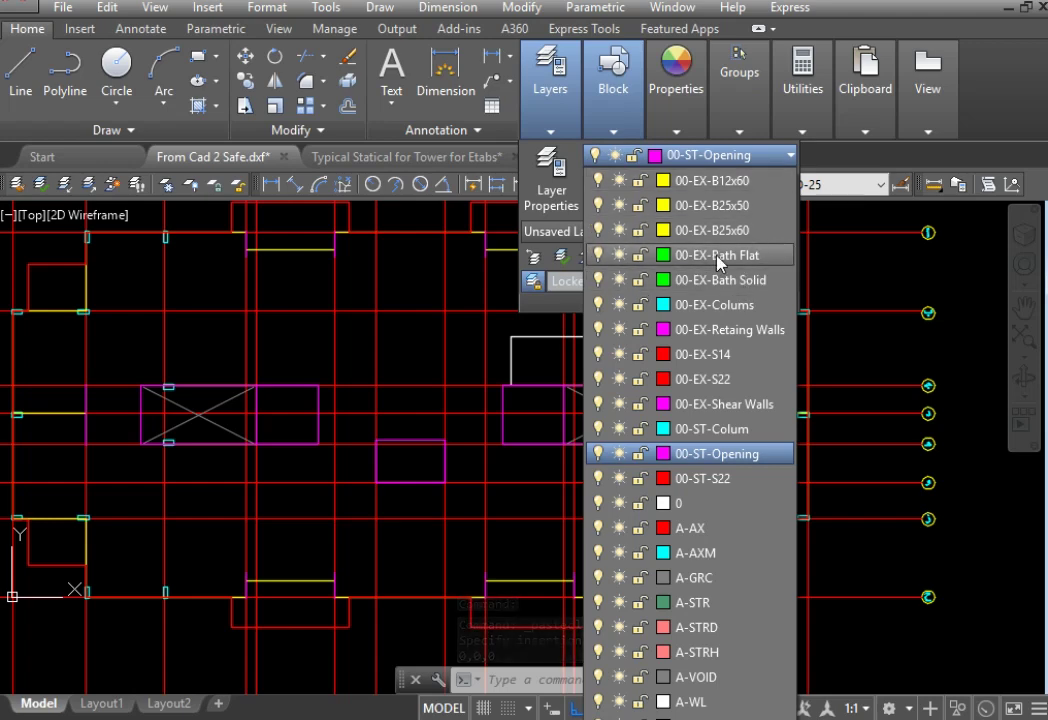
click(717, 257)
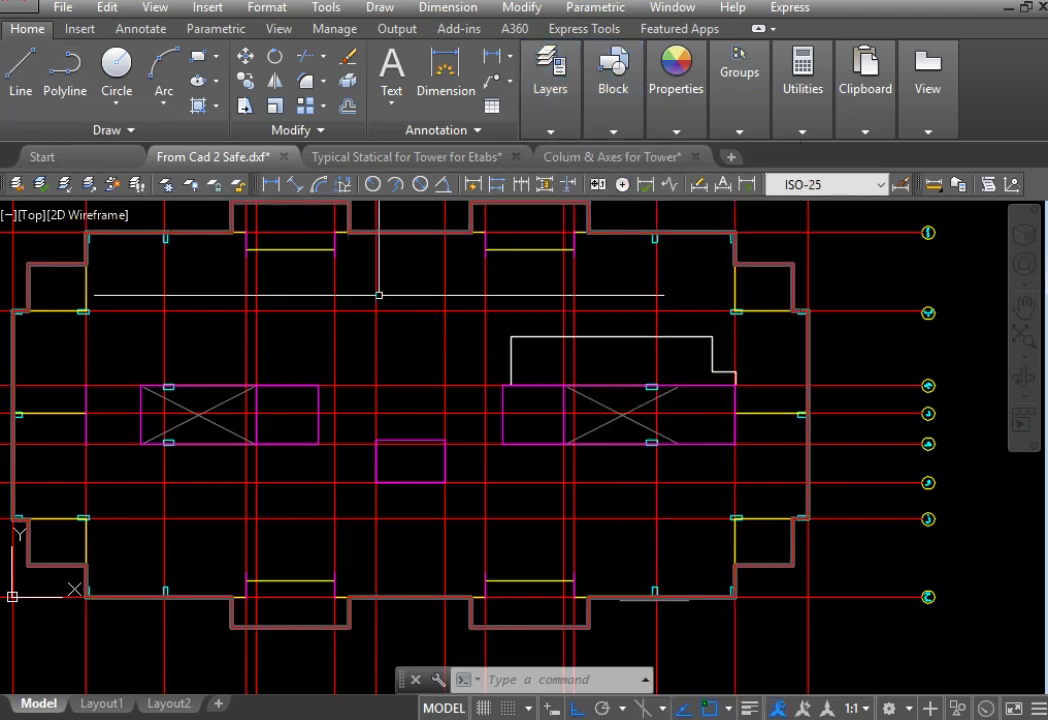
scroll(697, 341, up, 4)
scroll(168, 401, up, 3)
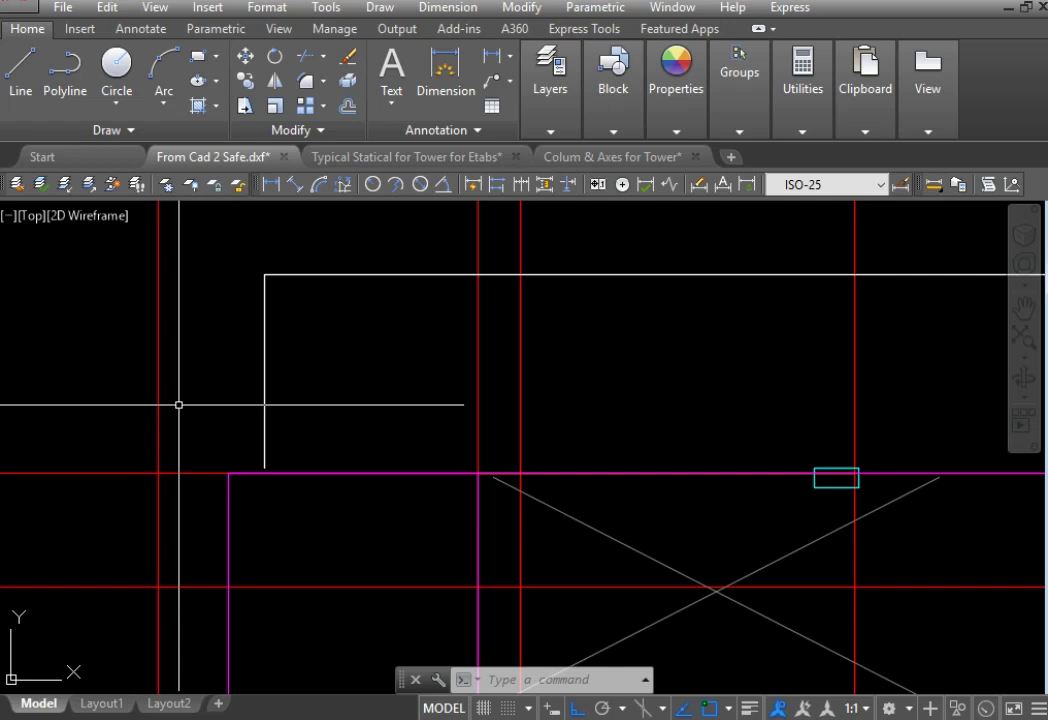
Step: Start a polyline with PL at the drop panel's edge along the opening
text(pl)
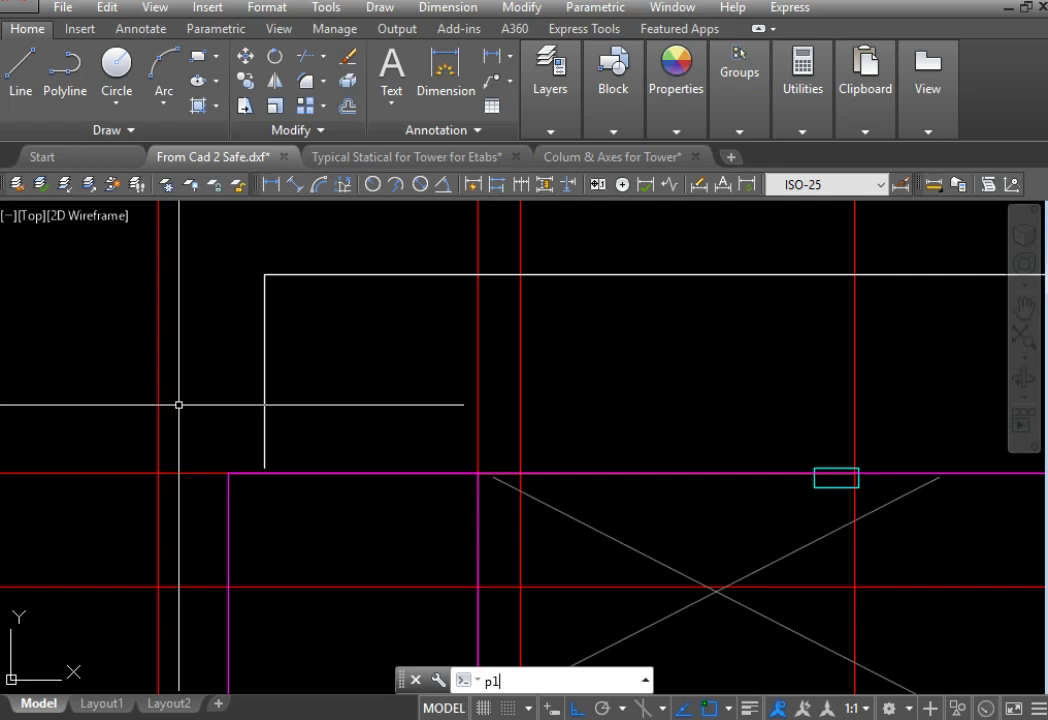
key(Return)
scroll(600, 500, up, 2)
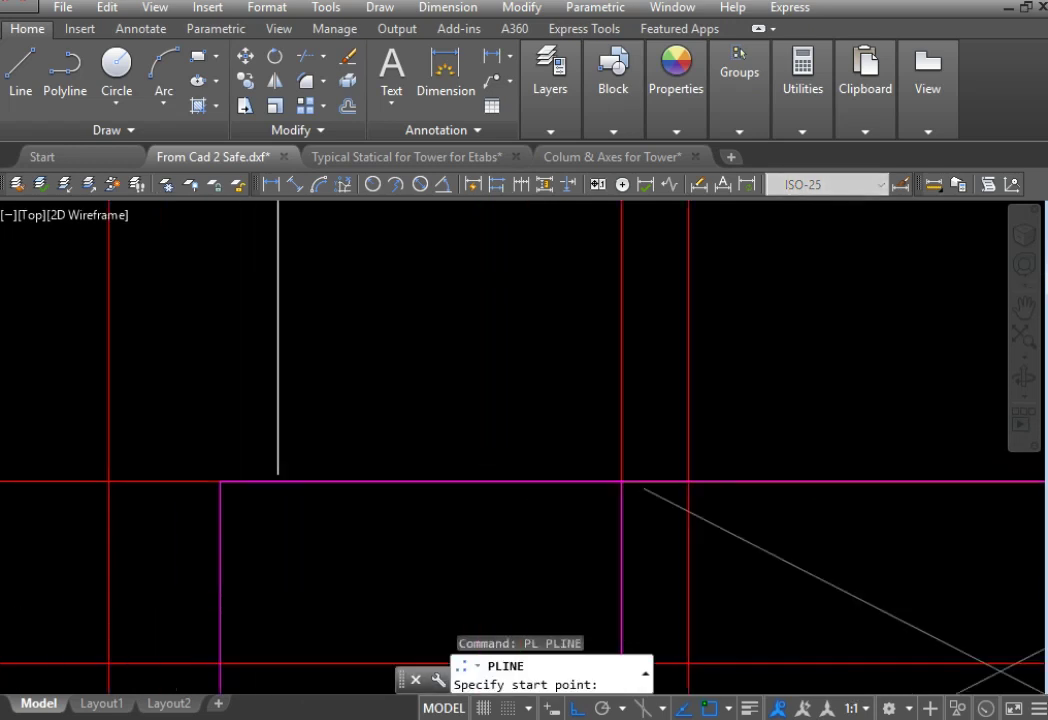
scroll(475, 400, up, 2)
scroll(423, 389, up, 2)
scroll(454, 389, down, 1)
scroll(445, 430, up, 2)
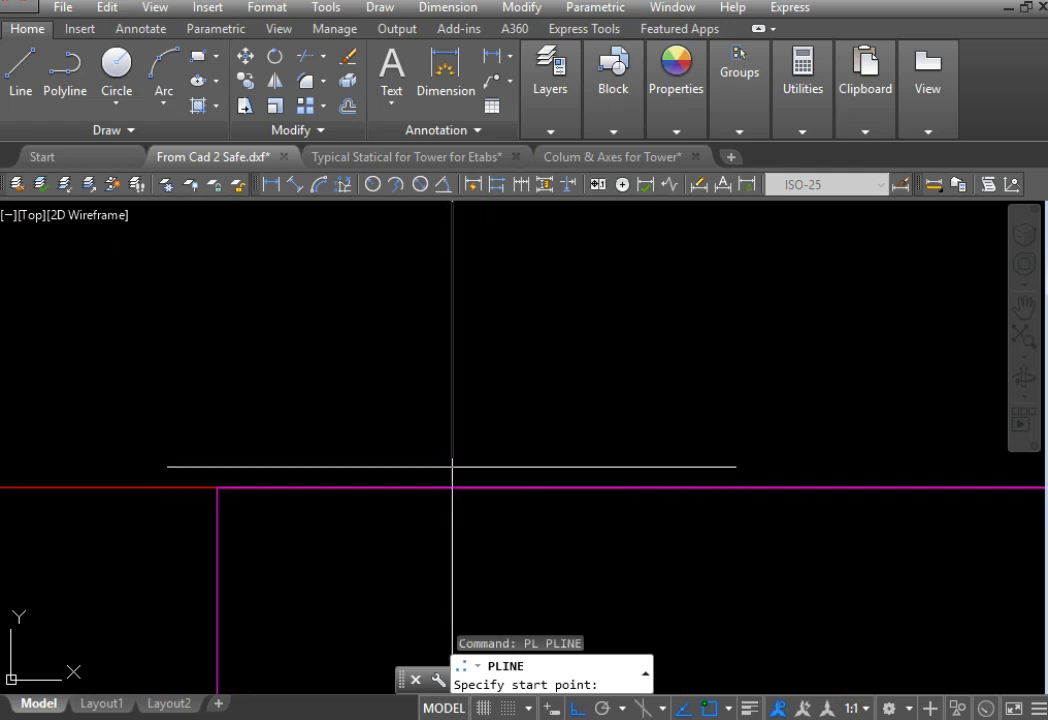
click(452, 488)
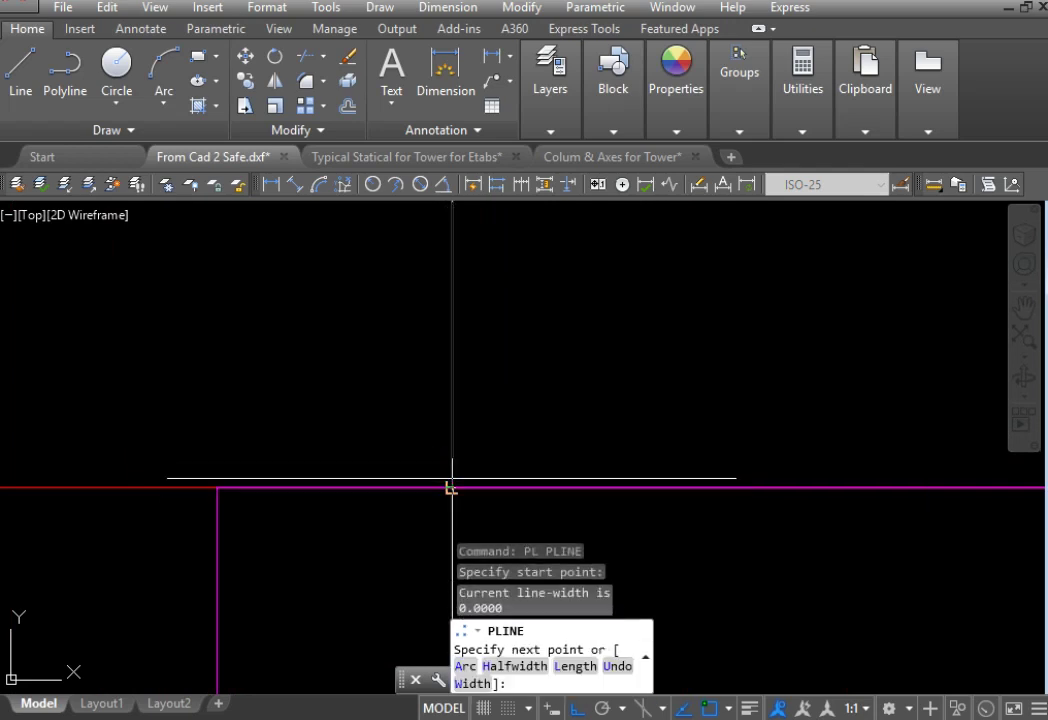
scroll(449, 487, down, 2)
scroll(440, 560, up, 2)
scroll(428, 487, down, 2)
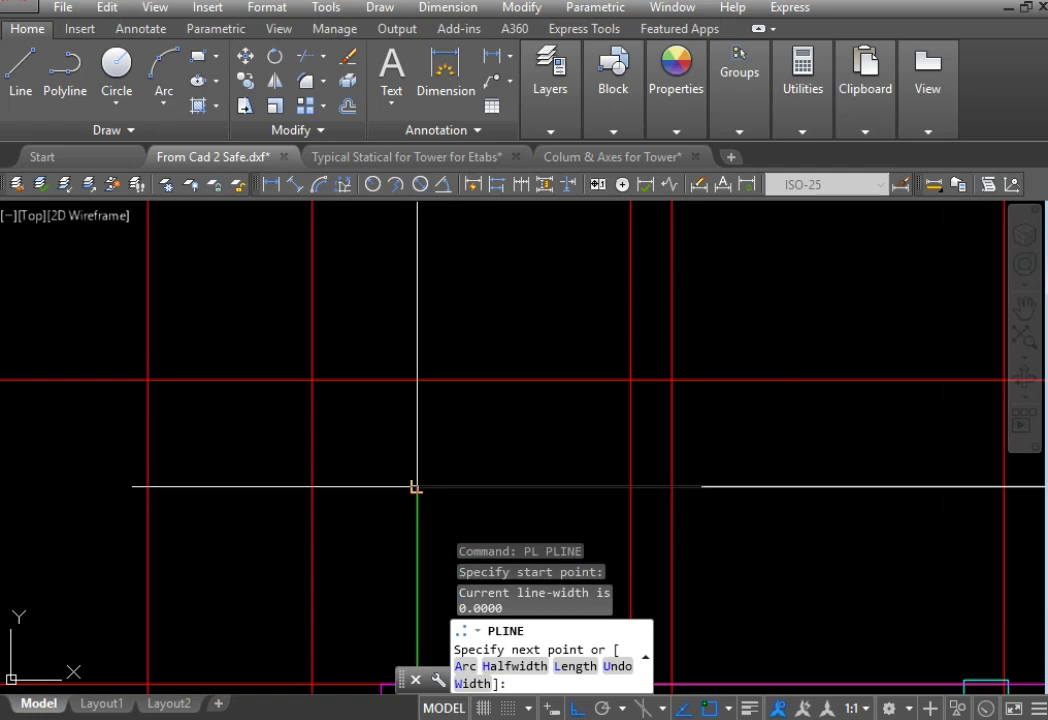
Step: Trace the remaining drop-panel corners and close the polyline
click(416, 484)
scroll(450, 480, down, 3)
scroll(390, 360, down, 1)
scroll(390, 360, up, 5)
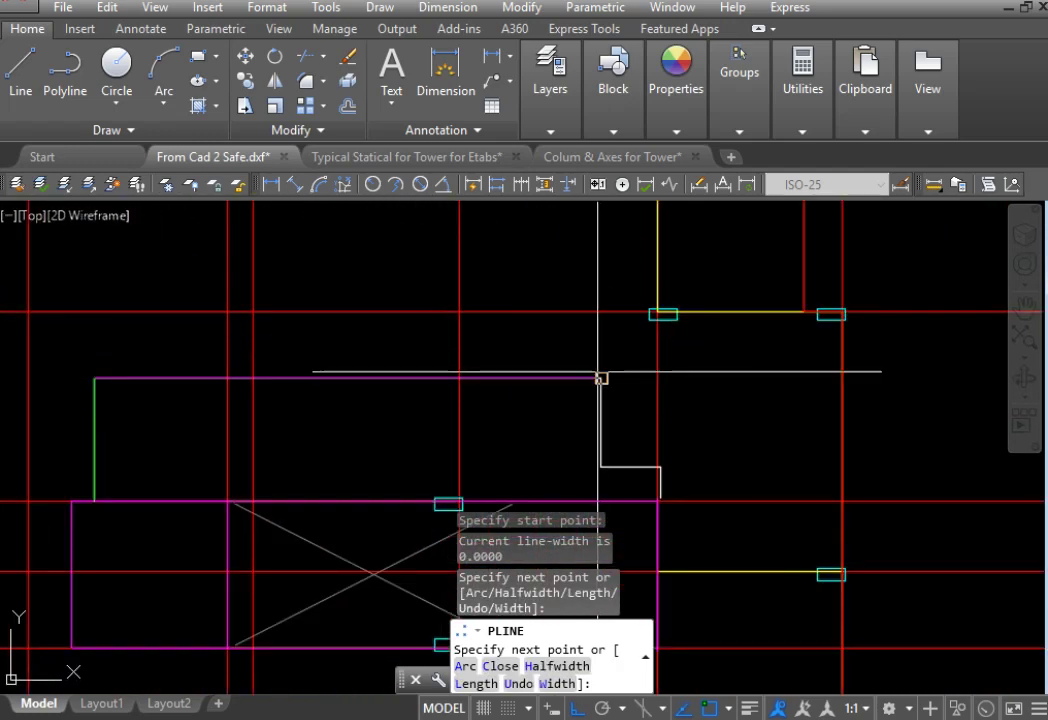
click(600, 466)
click(660, 497)
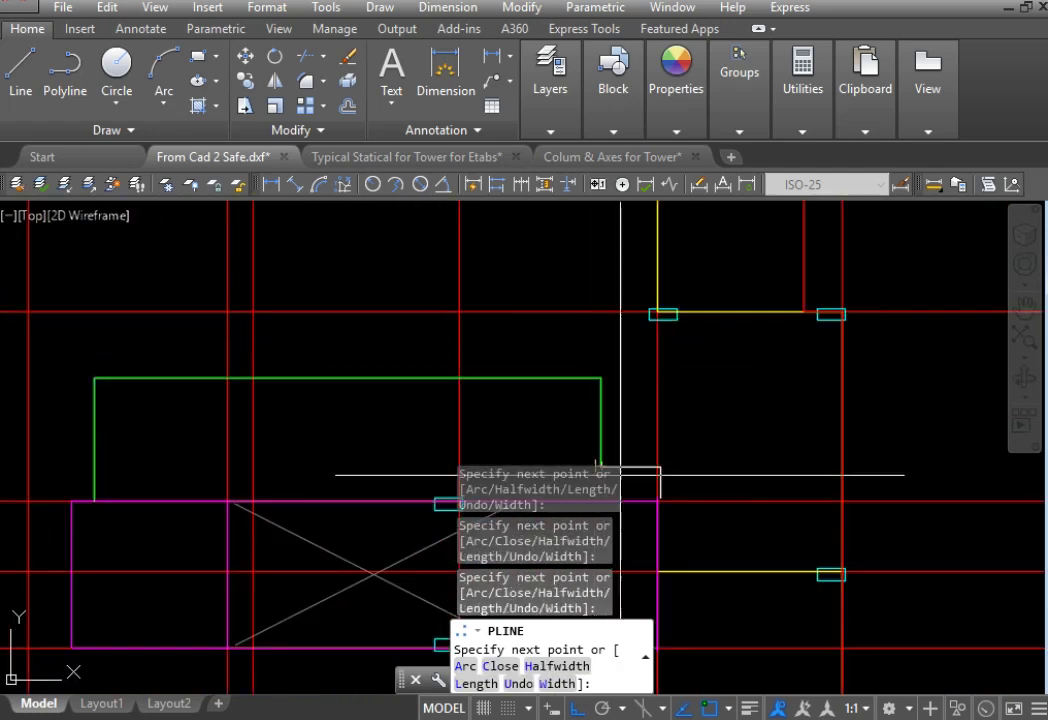
scroll(655, 500, up, 6)
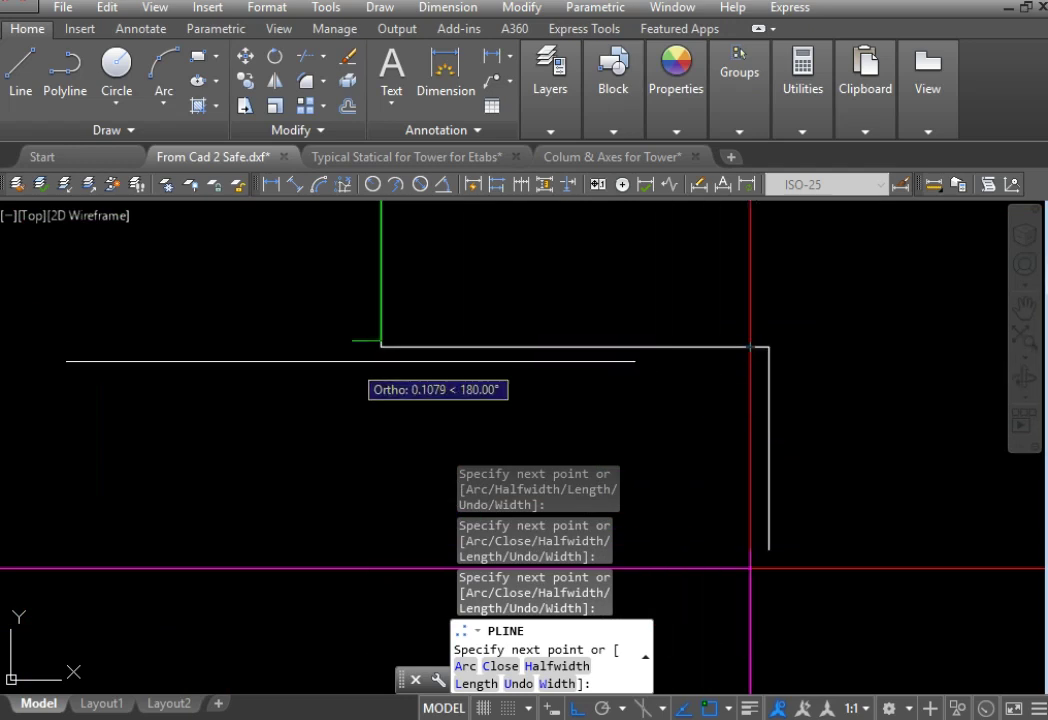
scroll(465, 346, up, 3)
scroll(467, 303, up, 3)
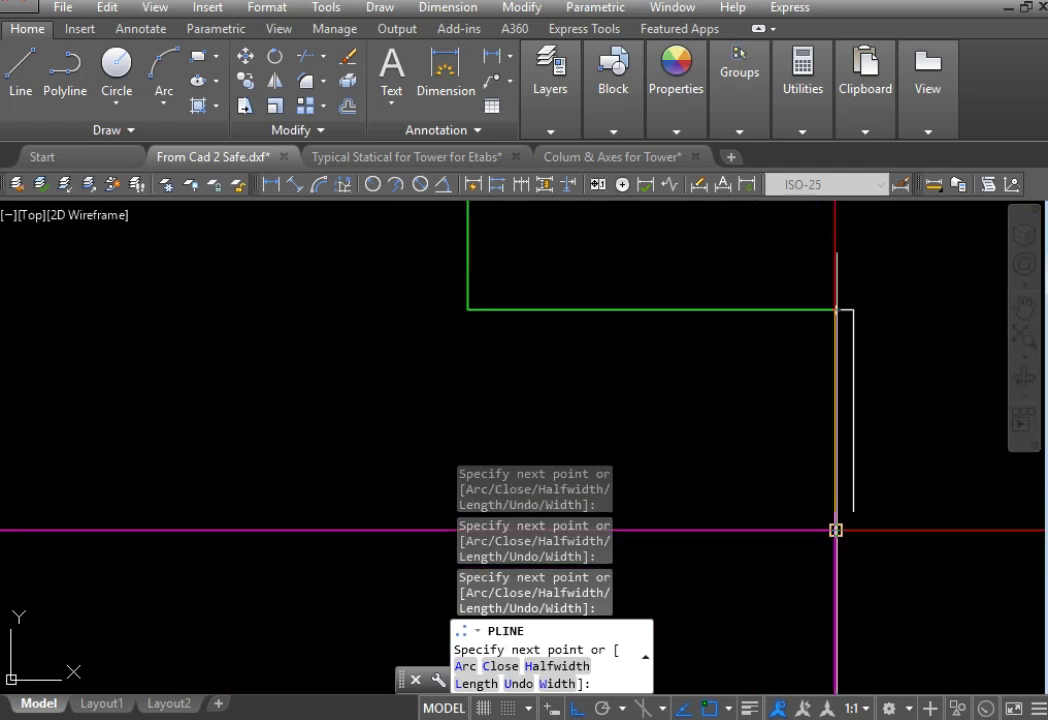
scroll(835, 528, down, 5)
scroll(880, 478, up, 5)
text(c)
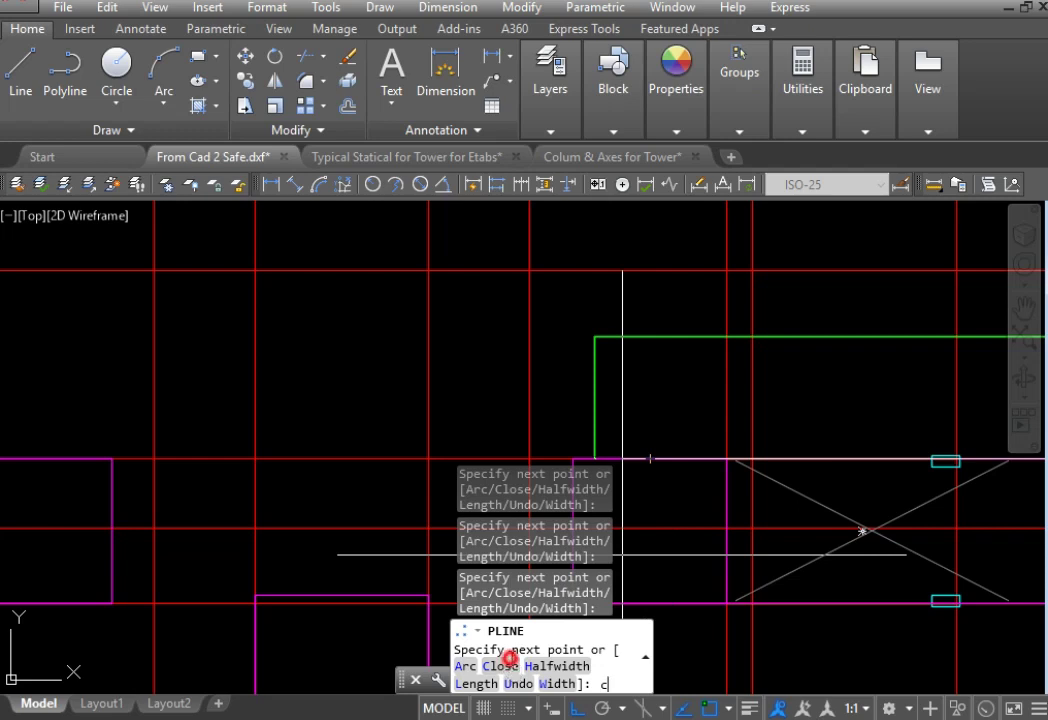
key(Return)
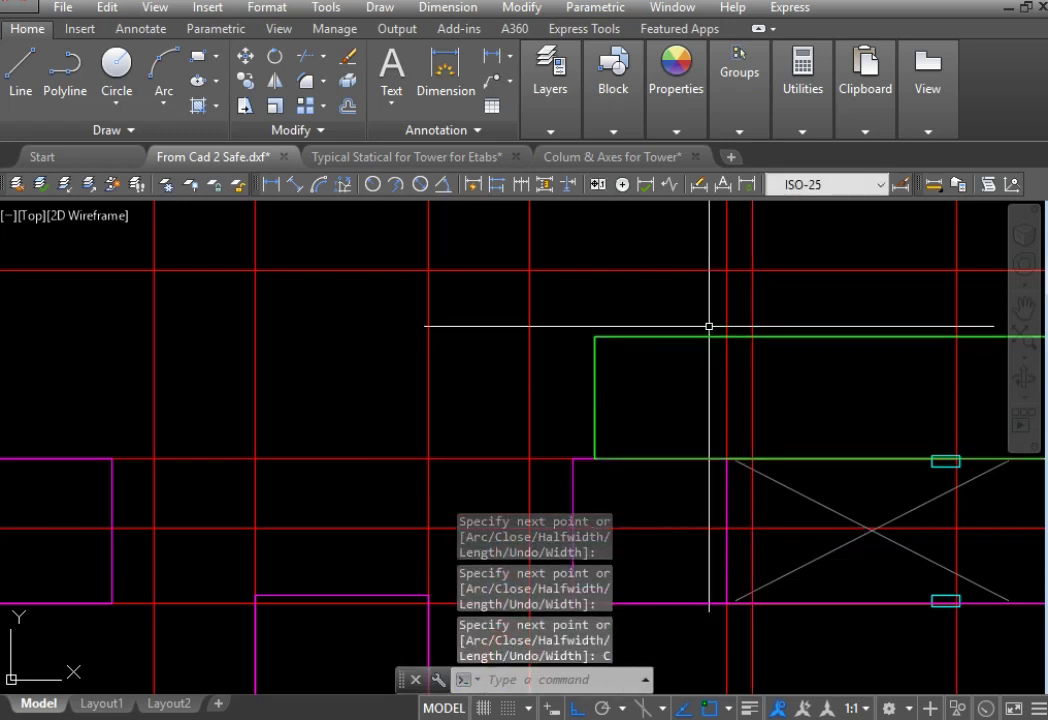
Step: Mirror the green outline below its opening about a Mid Between 2 Points axis, keeping the source
click(702, 337)
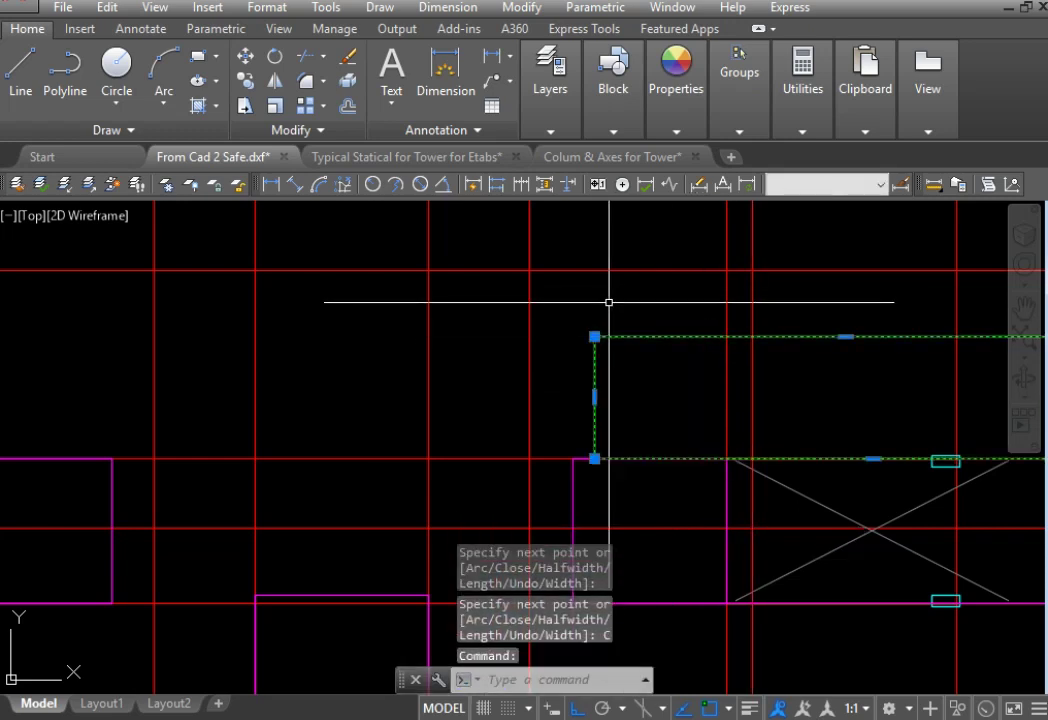
middle_drag(632, 292, 524, 210)
scroll(524, 210, down, 2)
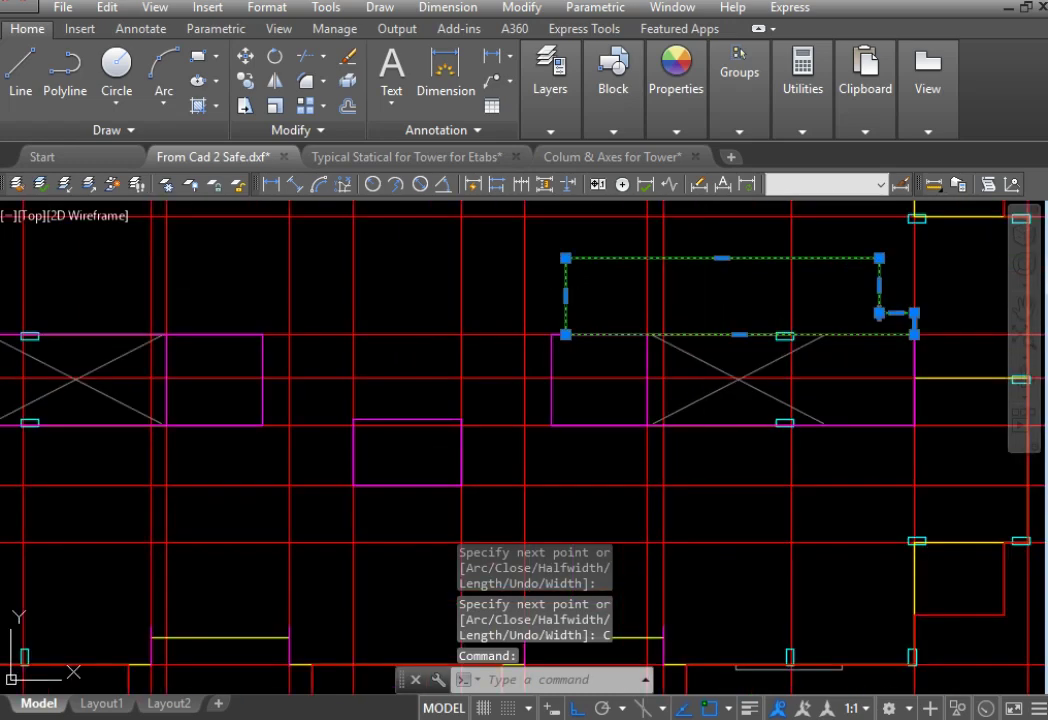
middle_drag(728, 494, 597, 438)
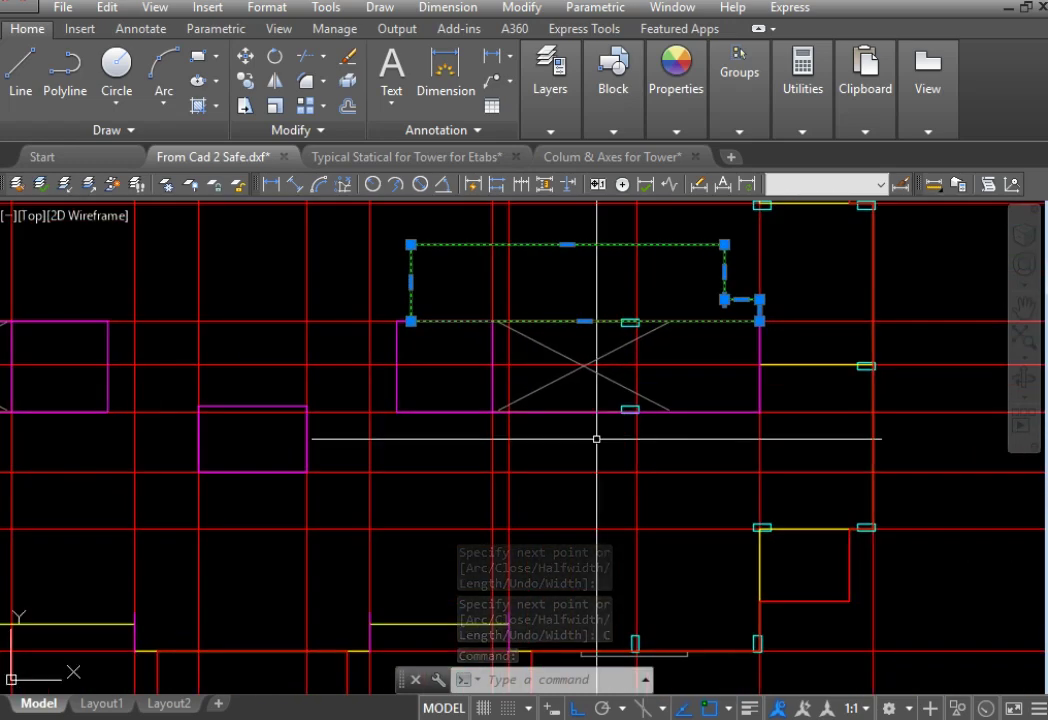
text(mi)
key(Return)
scroll(870, 343, up, 2)
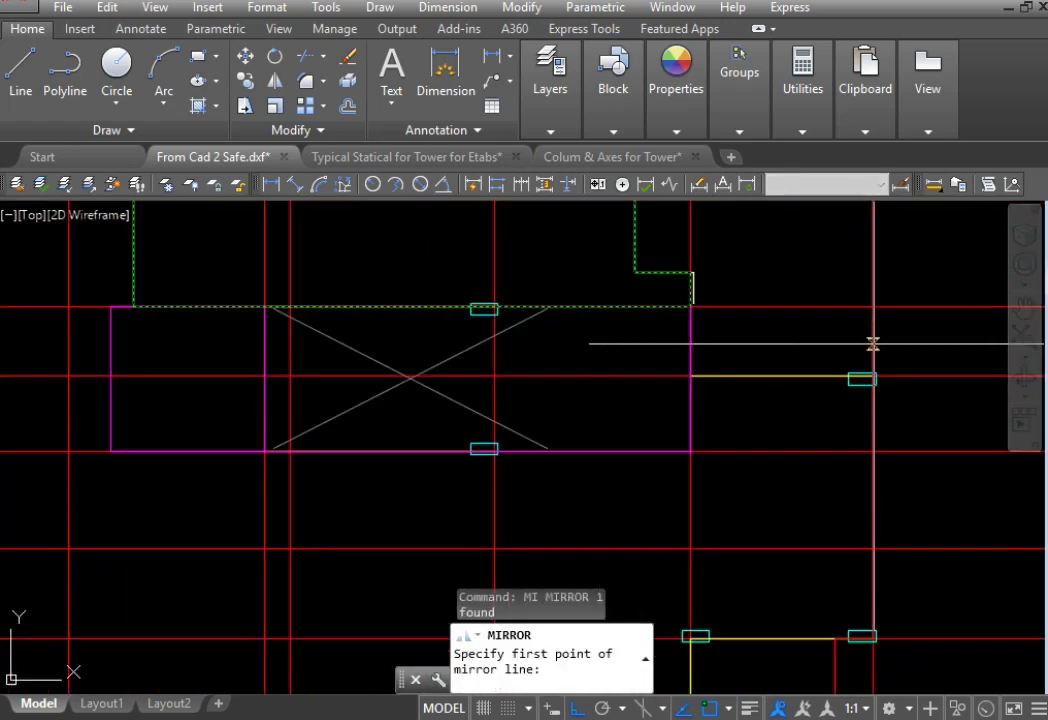
shift+right_click(823, 345)
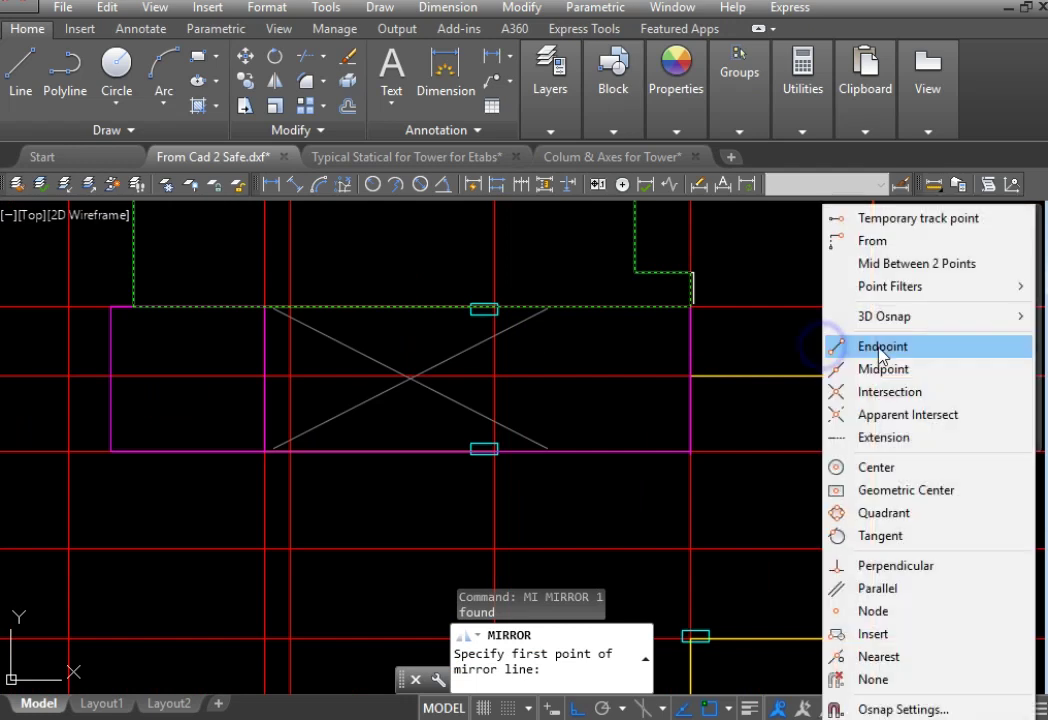
click(920, 275)
click(759, 306)
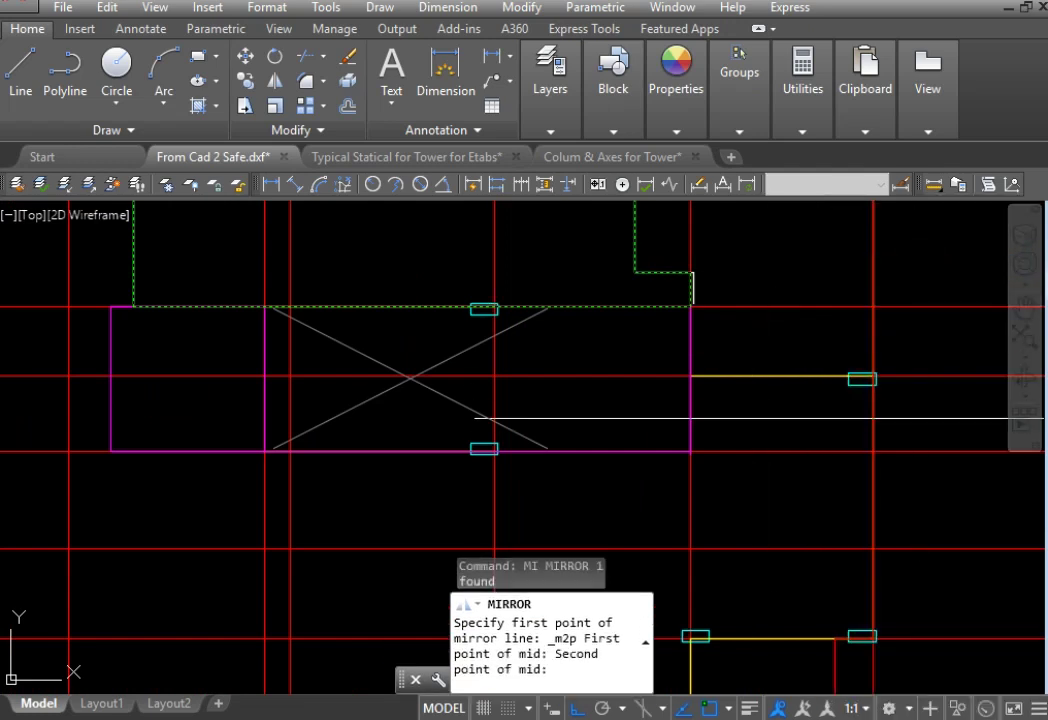
click(759, 451)
click(829, 404)
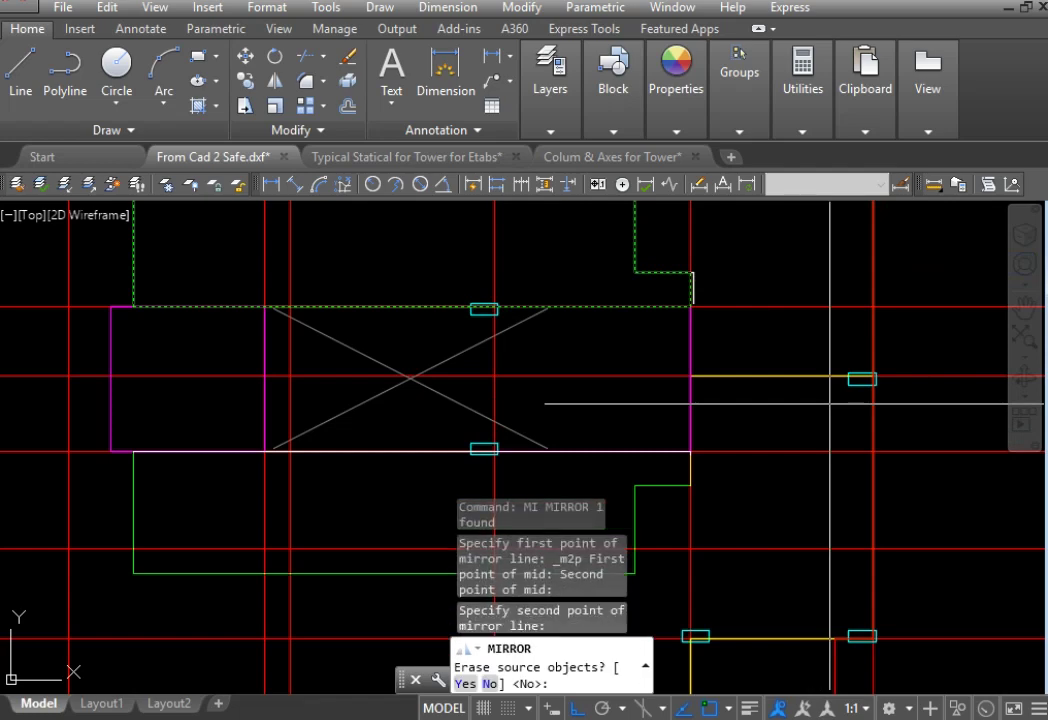
key(Return)
scroll(640, 385, down, 2)
Step: Mirror both green outlines across a vertical midpoint axis onto the matching opening, keeping originals
click(690, 228)
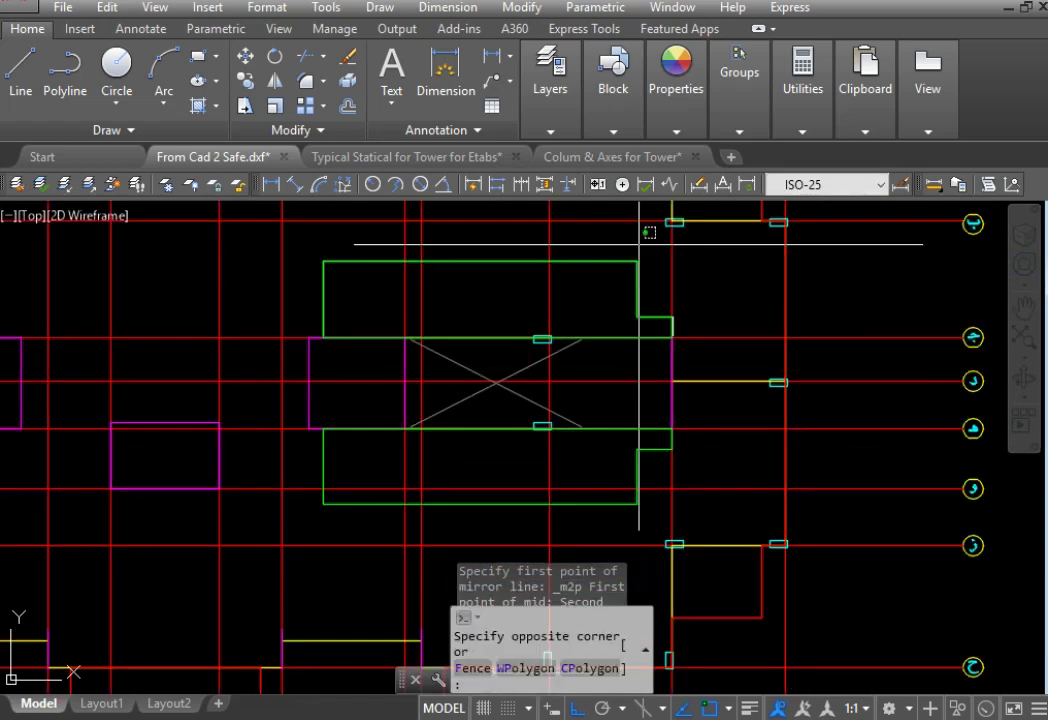
click(646, 421)
click(620, 461)
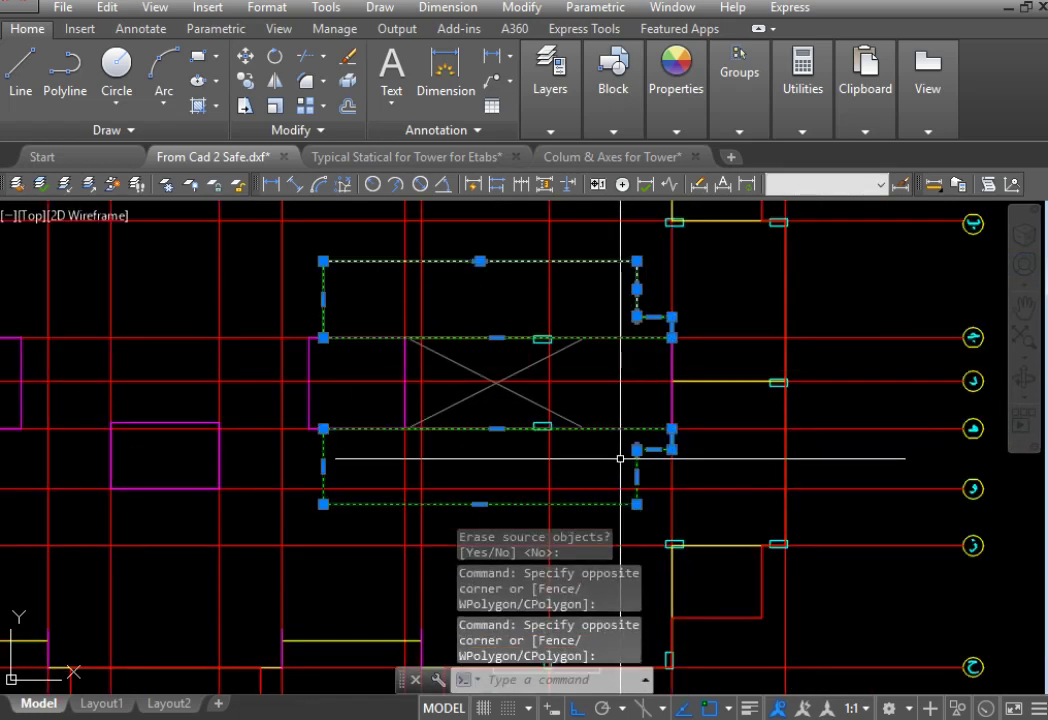
text(m)
key(Return)
scroll(600, 430, down, 3)
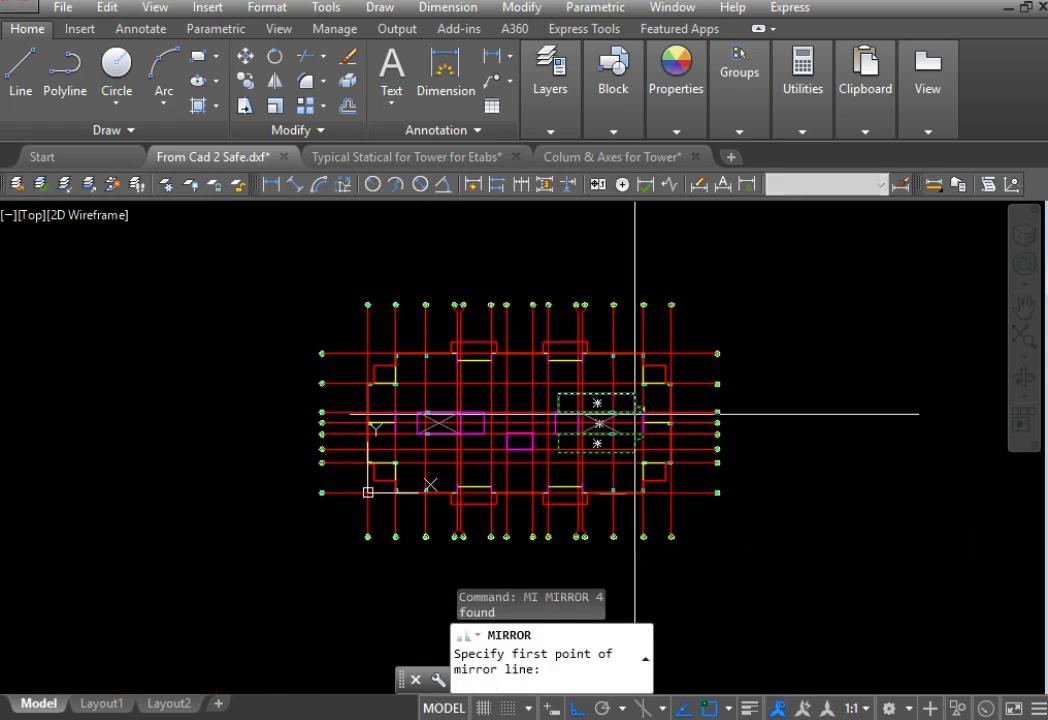
scroll(491, 400, up, 2)
scroll(492, 313, up, 3)
shift+right_click(528, 310)
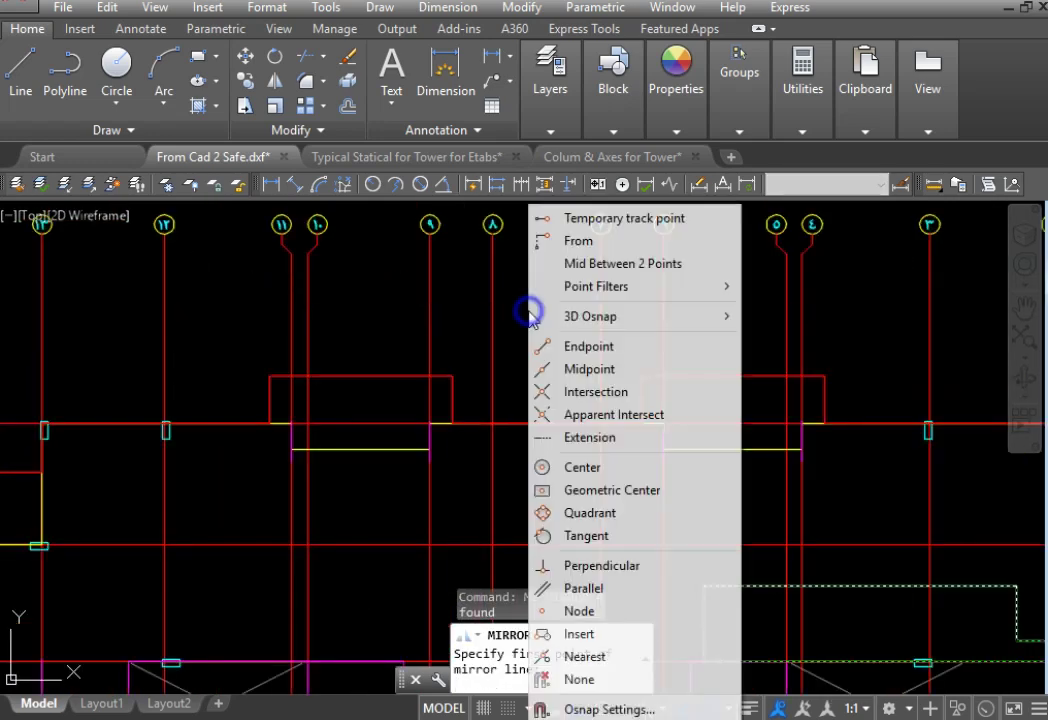
click(617, 264)
click(492, 311)
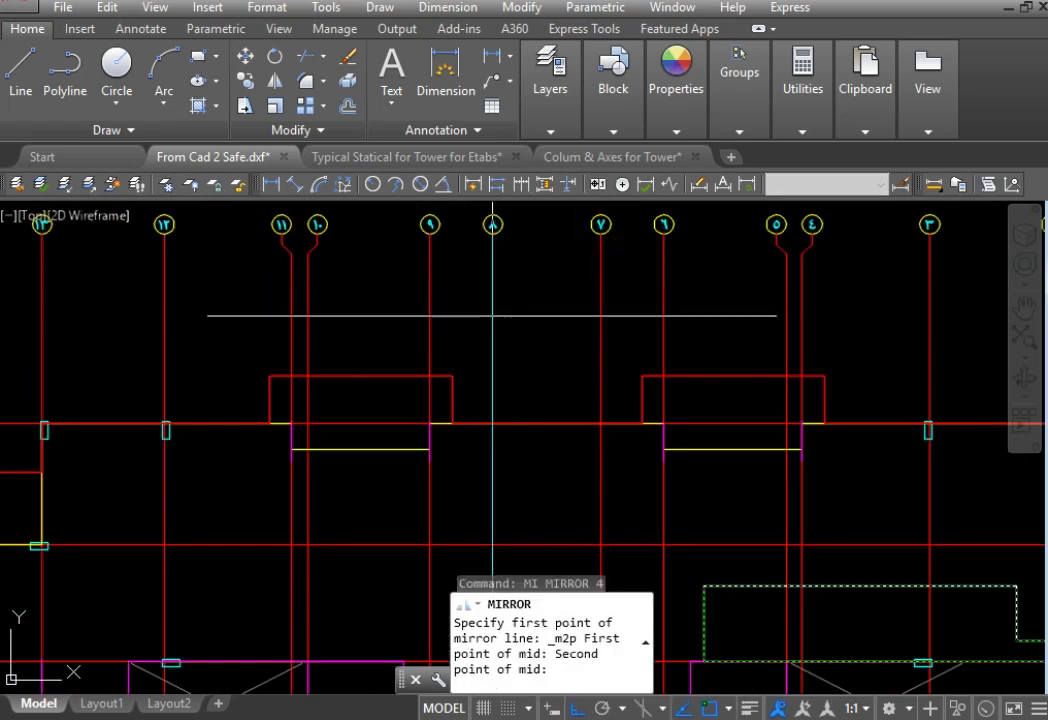
click(616, 311)
click(554, 377)
key(Return)
scroll(456, 397, down, 6)
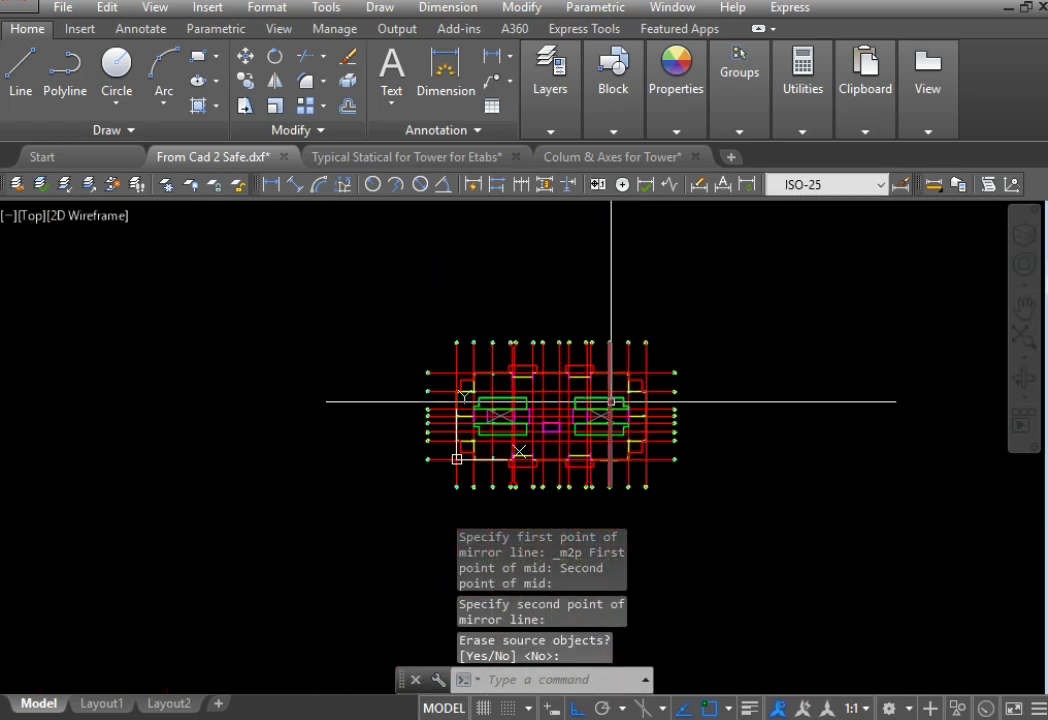
scroll(480, 327, up, 1)
scroll(471, 317, up, 1)
scroll(471, 317, up, 4)
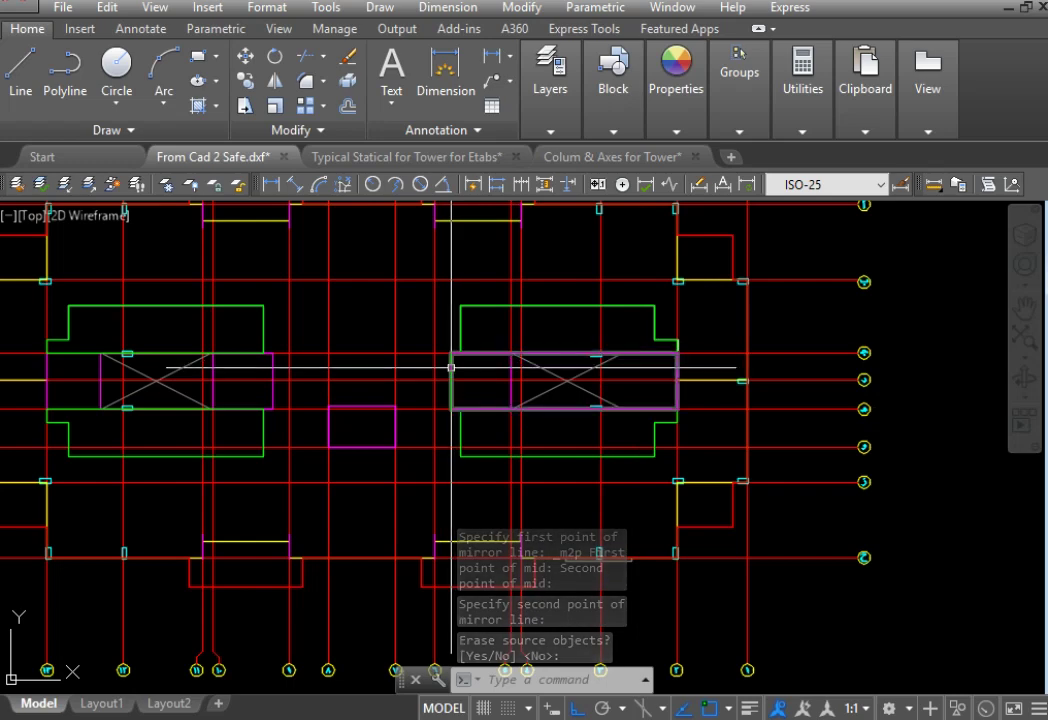
scroll(451, 368, down, 2)
Step: Erase the red outer-perimeter polyline with E and expand the Layers panel
scroll(472, 383, up, 3)
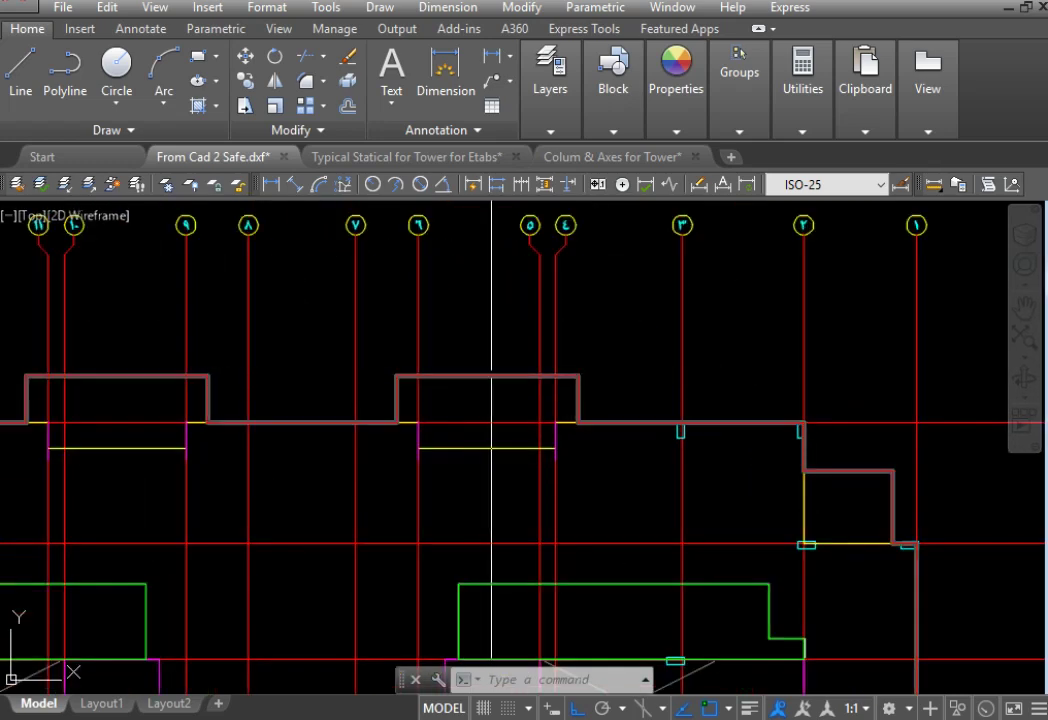
click(485, 376)
scroll(477, 448, down, 3)
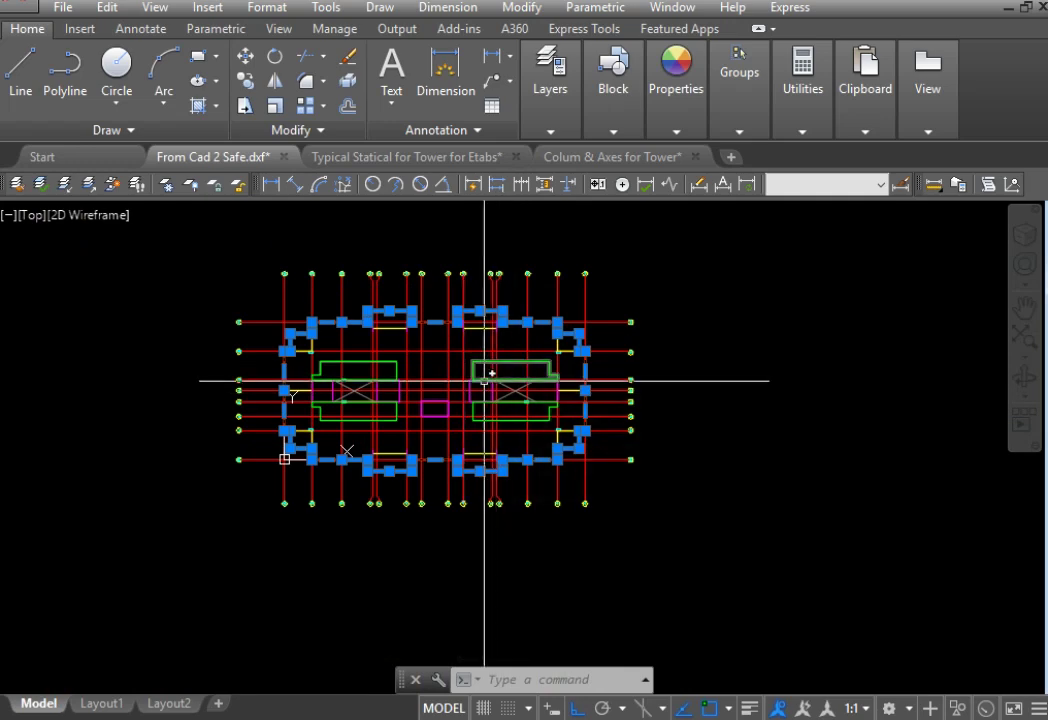
text(e)
key(Return)
scroll(487, 379, up, 3)
scroll(519, 444, up, 2)
scroll(527, 443, down, 1)
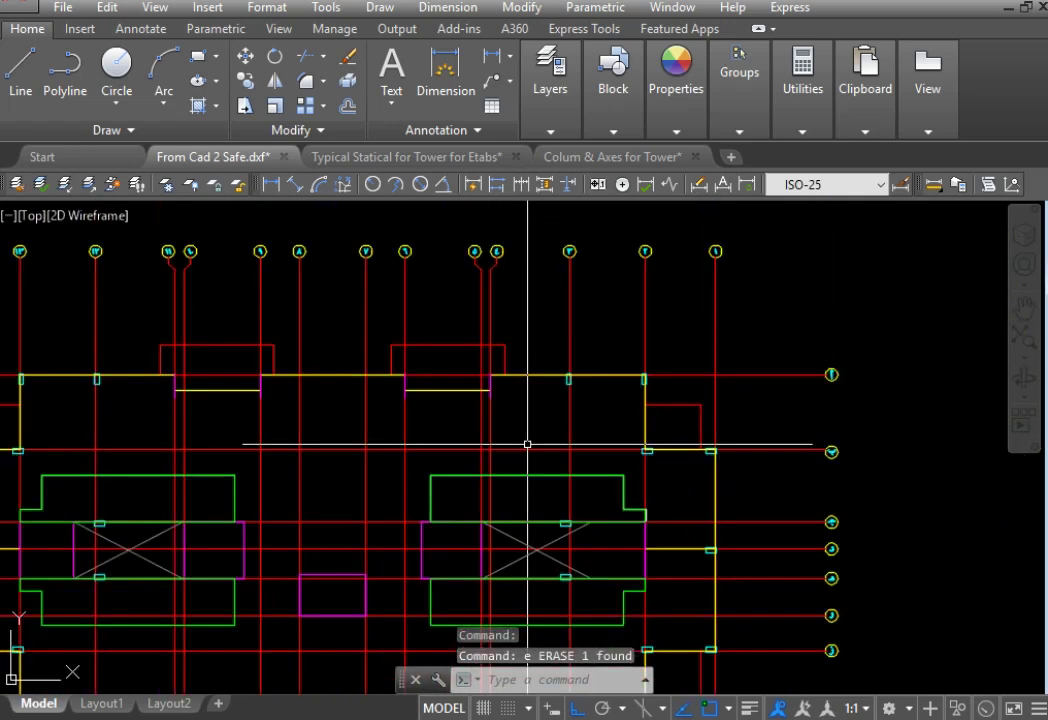
click(550, 131)
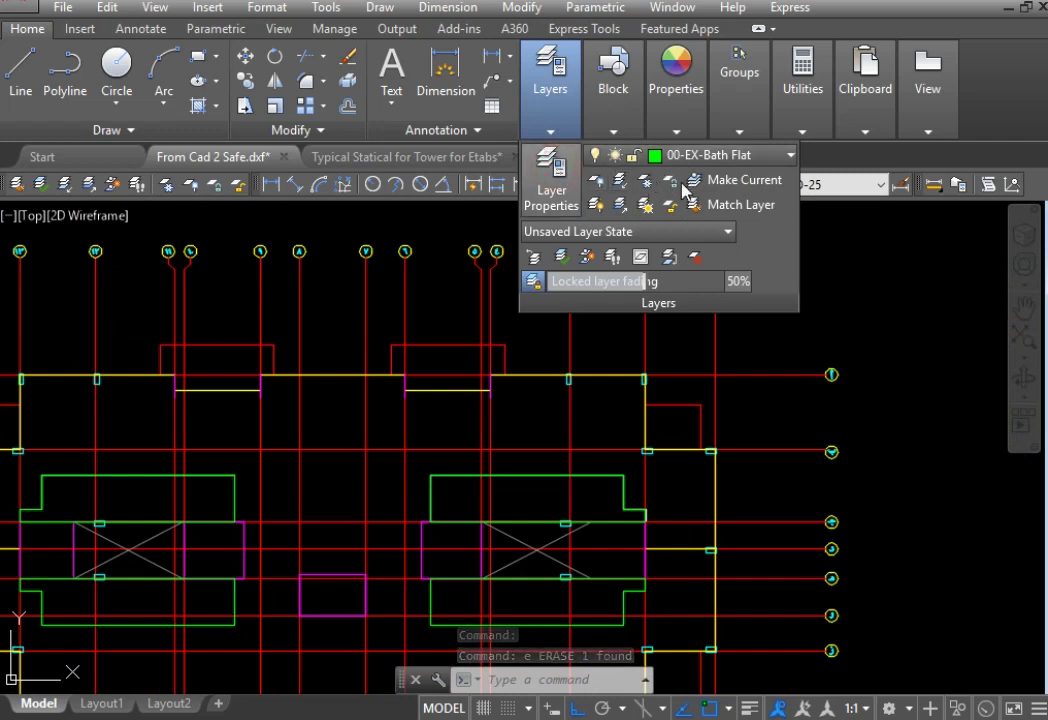
Step: In Layer Properties, rename layer 00-EX-S22 to 00-EX-S25
click(551, 182)
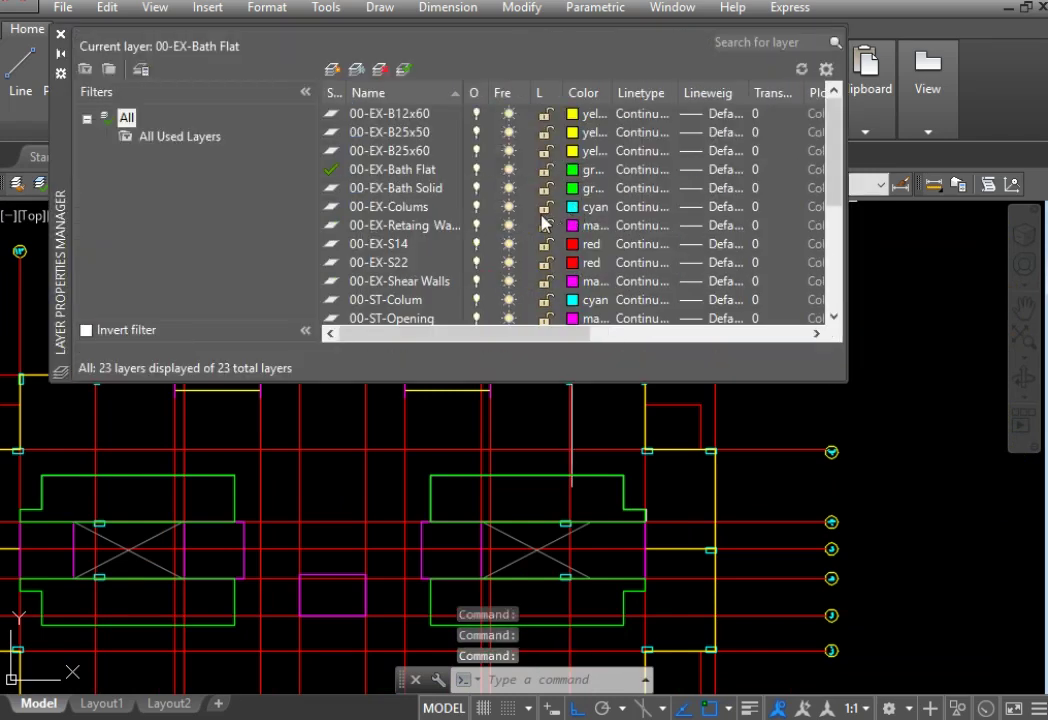
click(393, 245)
click(400, 262)
right_click(408, 262)
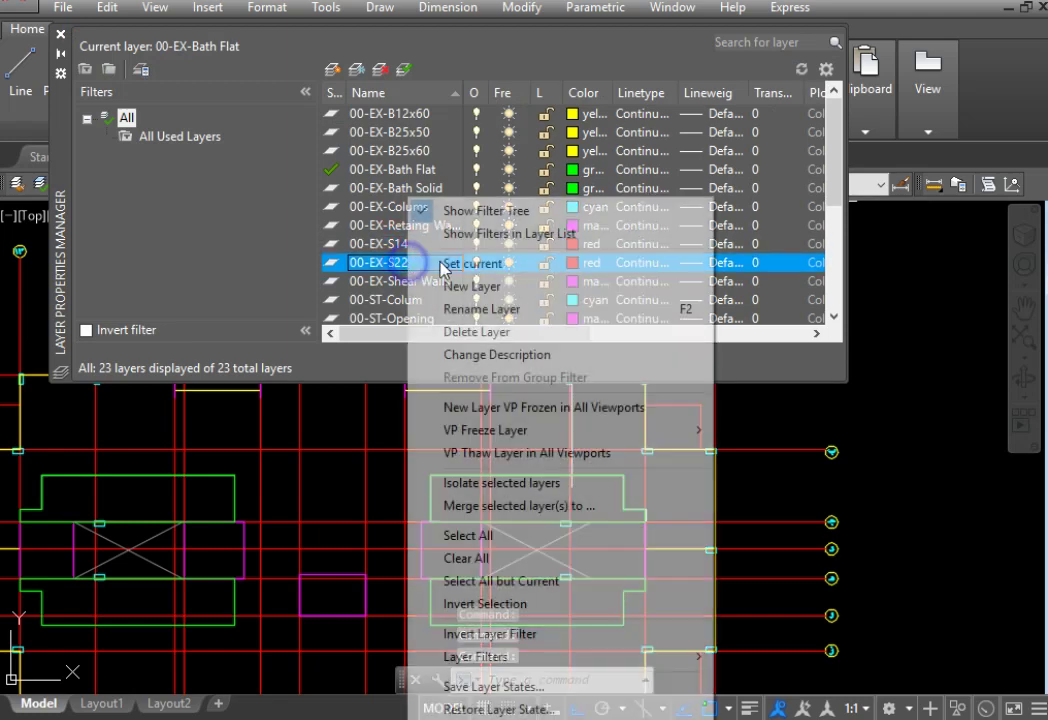
click(495, 309)
text(5)
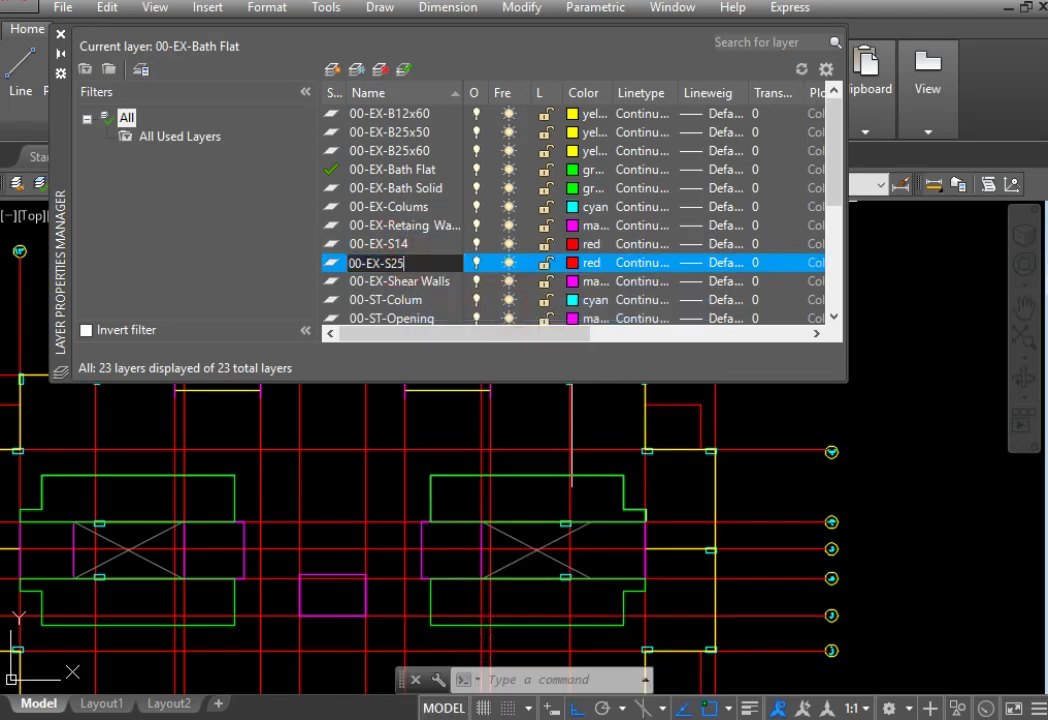
key(Return)
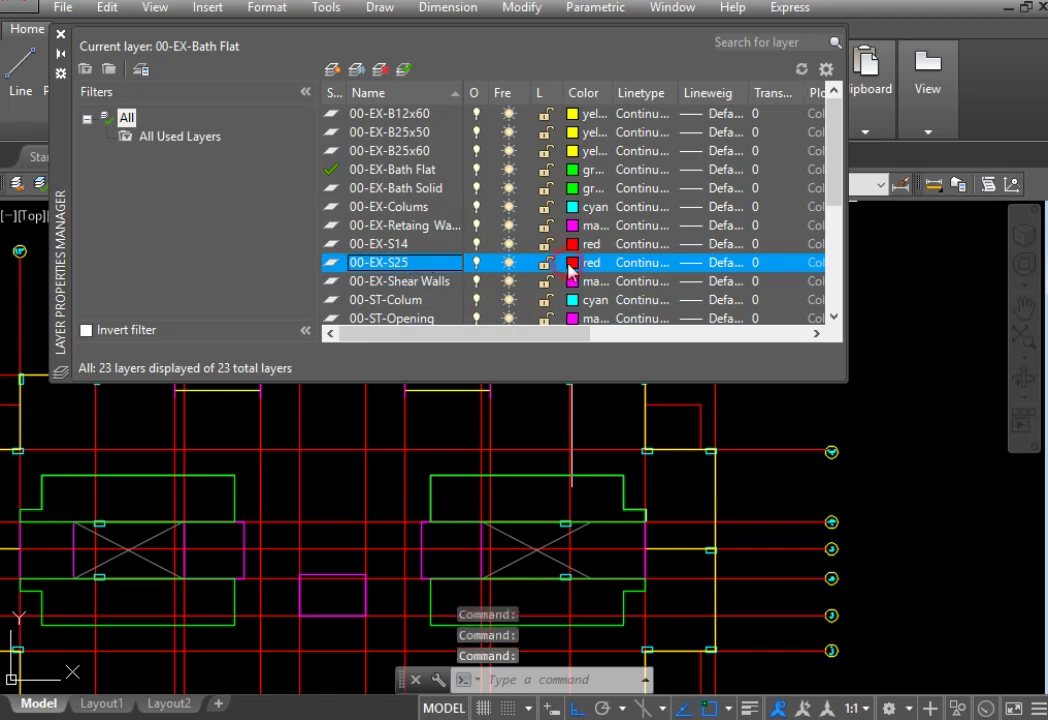
Step: Give layer 00-EX-S25 cyan colour and a 0.35 mm lineweight, then close the palette
click(571, 264)
click(421, 403)
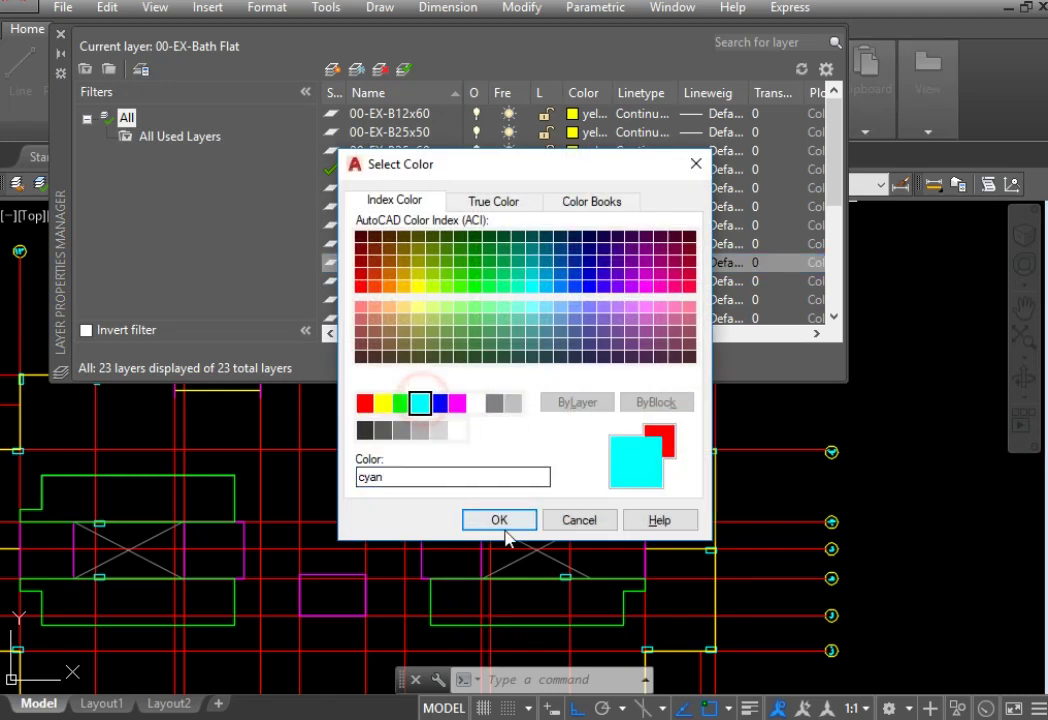
click(500, 520)
click(710, 268)
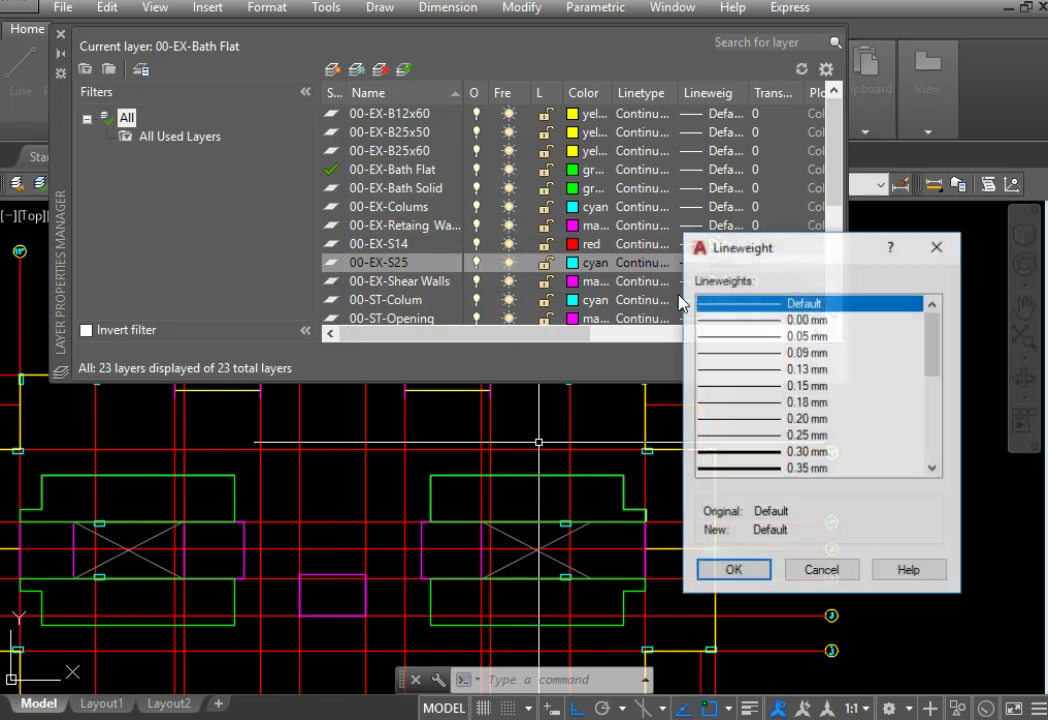
click(808, 469)
click(733, 570)
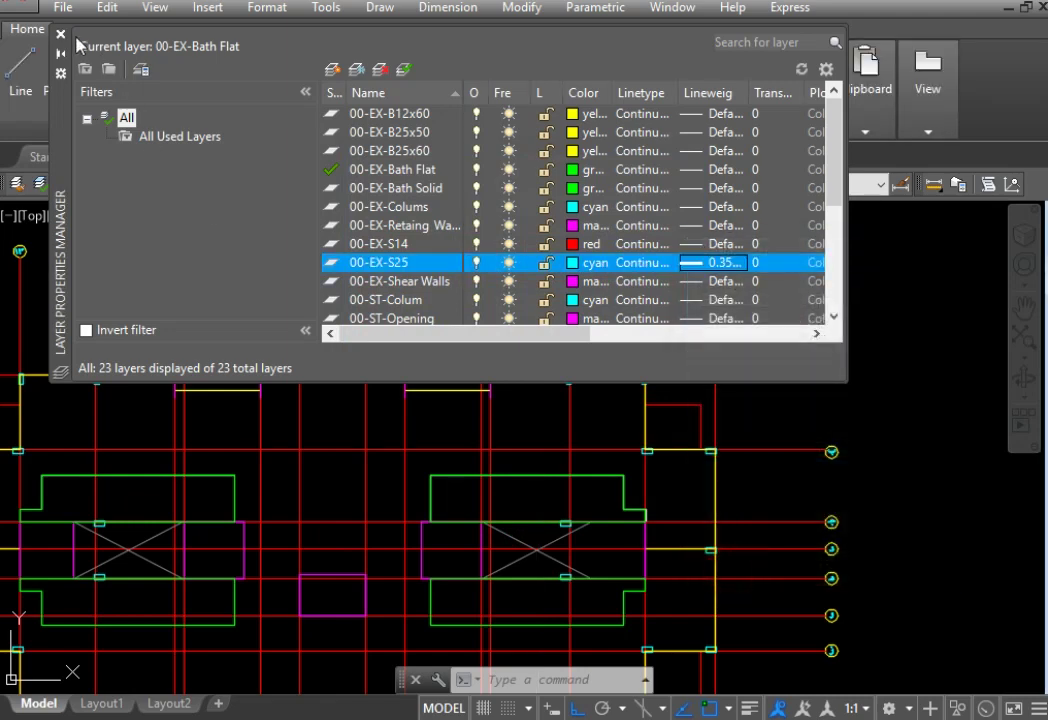
click(63, 38)
click(545, 131)
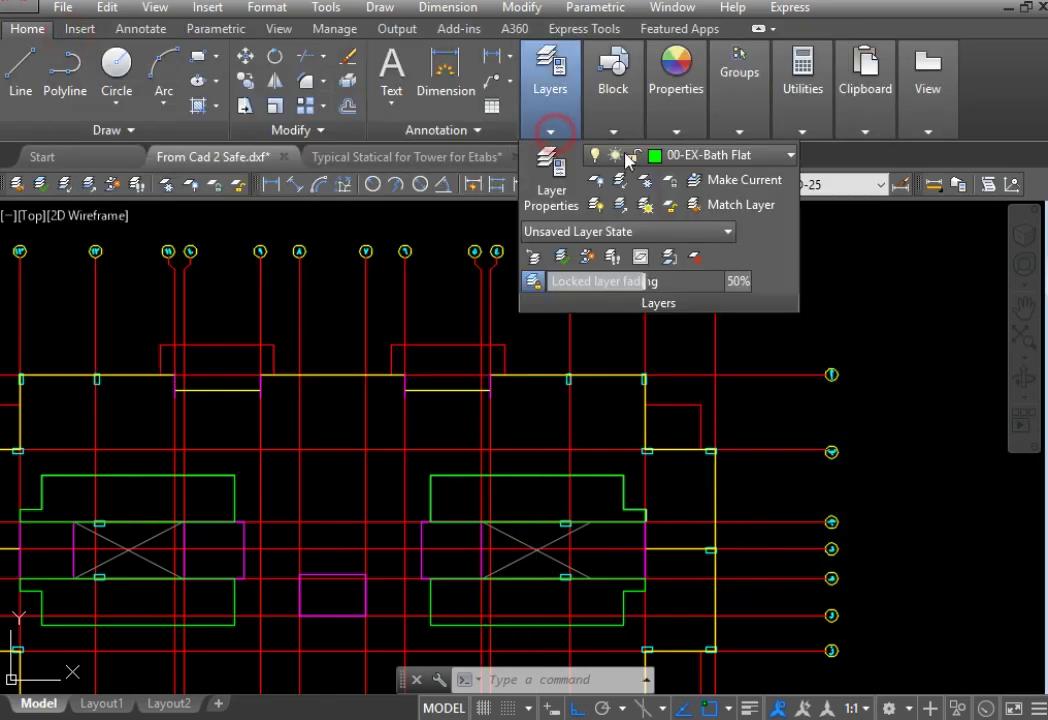
click(732, 158)
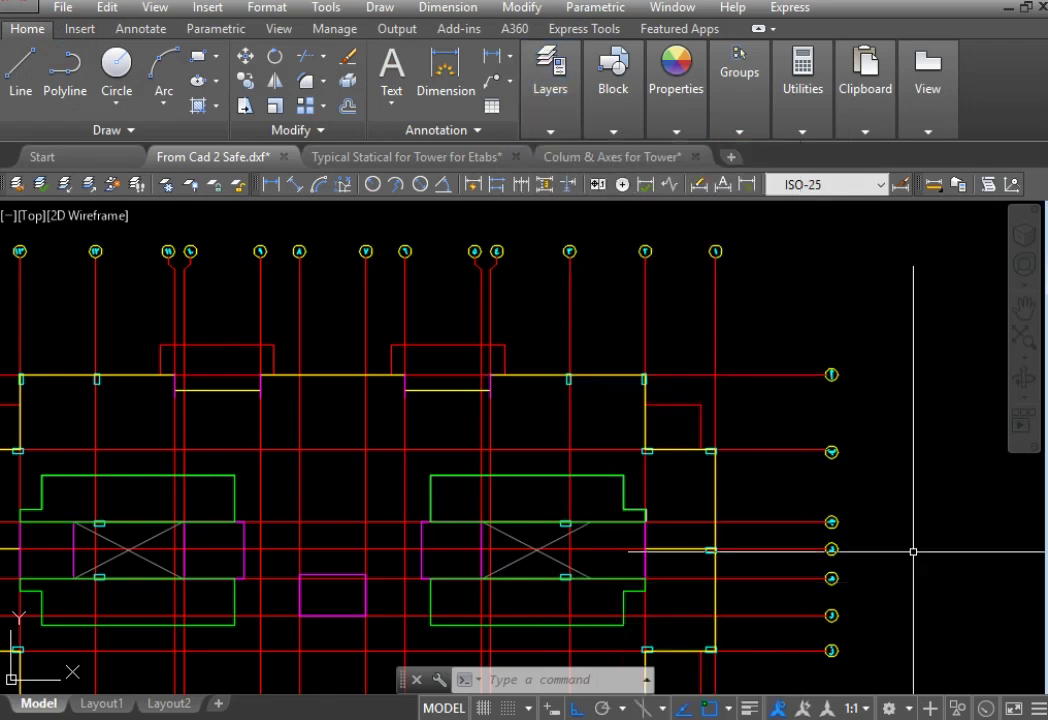
Step: Turn on lineweight display and start a polyline at the upper-right grid intersection
click(749, 708)
scroll(471, 313, up, 5)
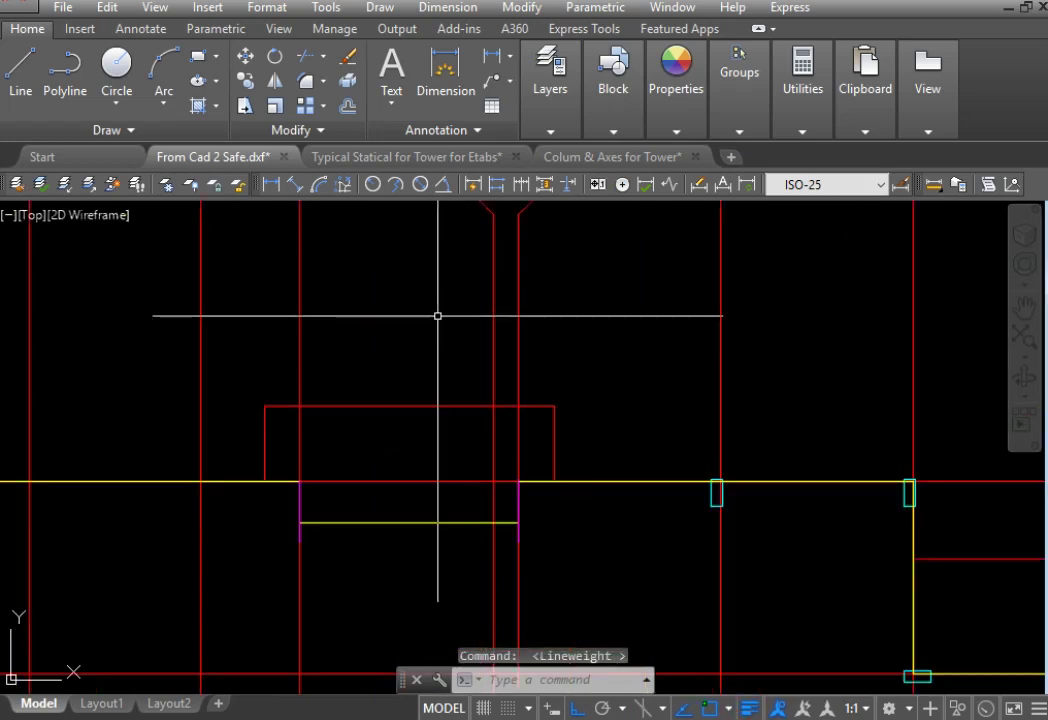
text(pl)
key(Return)
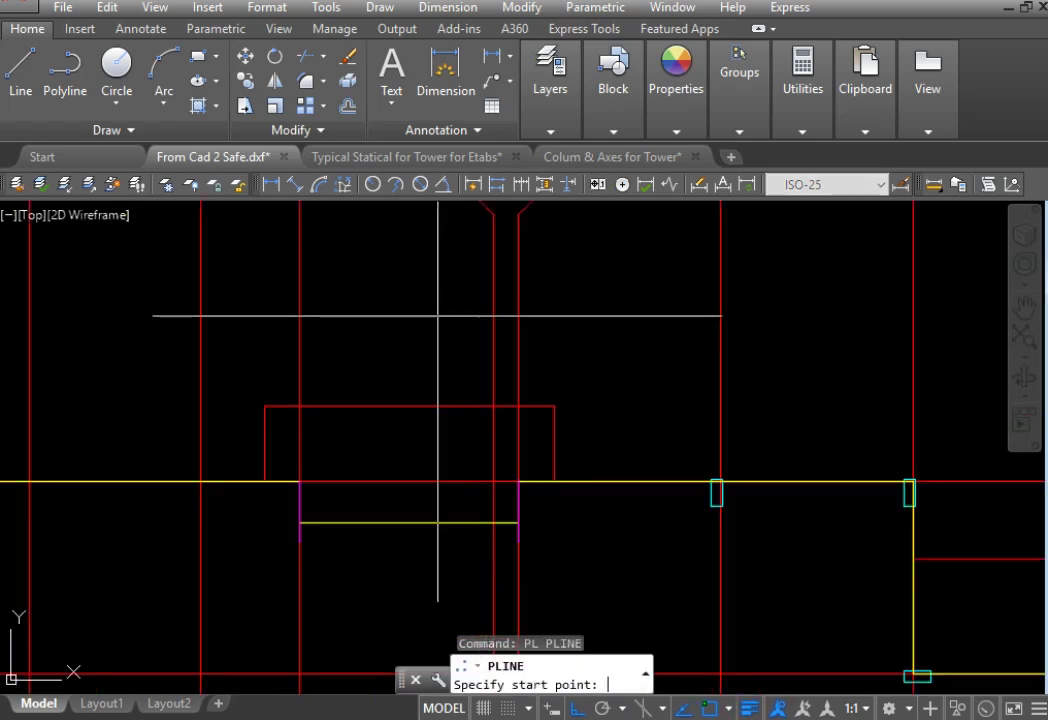
scroll(576, 427, up, 3)
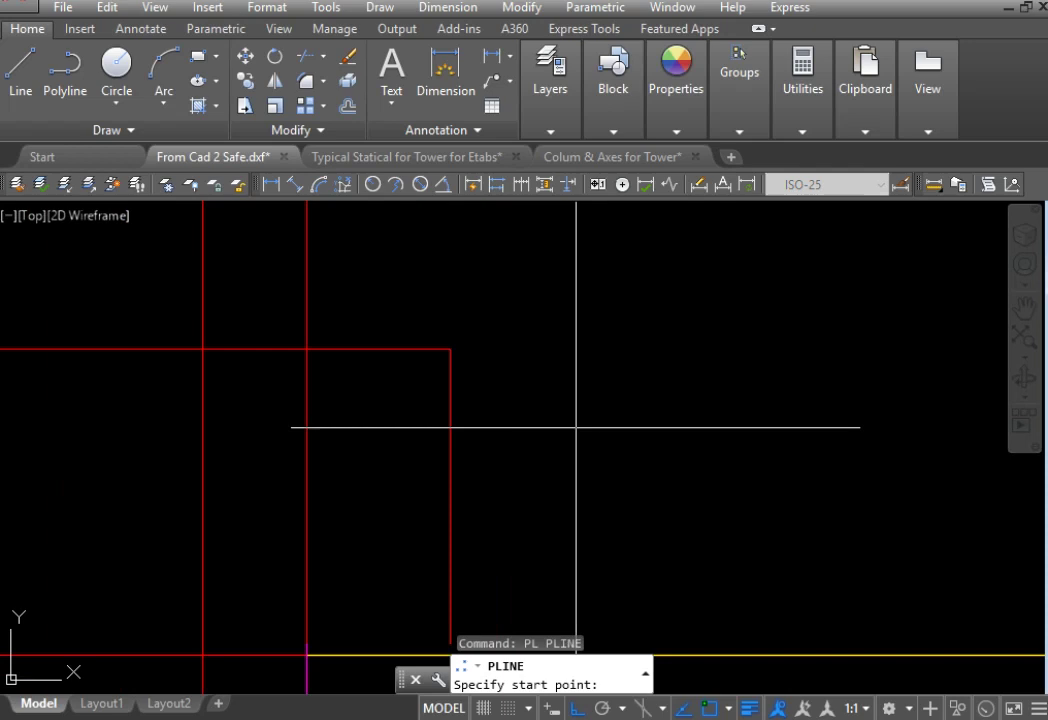
click(450, 348)
scroll(468, 374, up, 3)
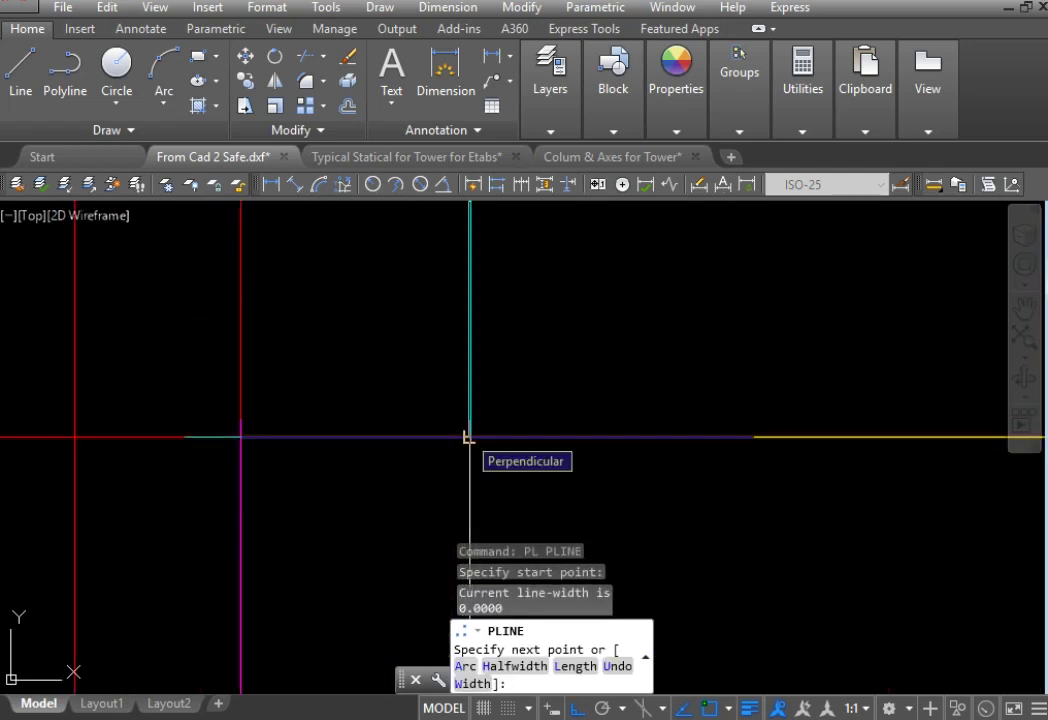
click(469, 437)
Step: Trace the cyan polyline around the corner columns along the upper-right slab edge, then select it
scroll(597, 346, down, 3)
scroll(880, 388, up, 2)
scroll(740, 333, up, 2)
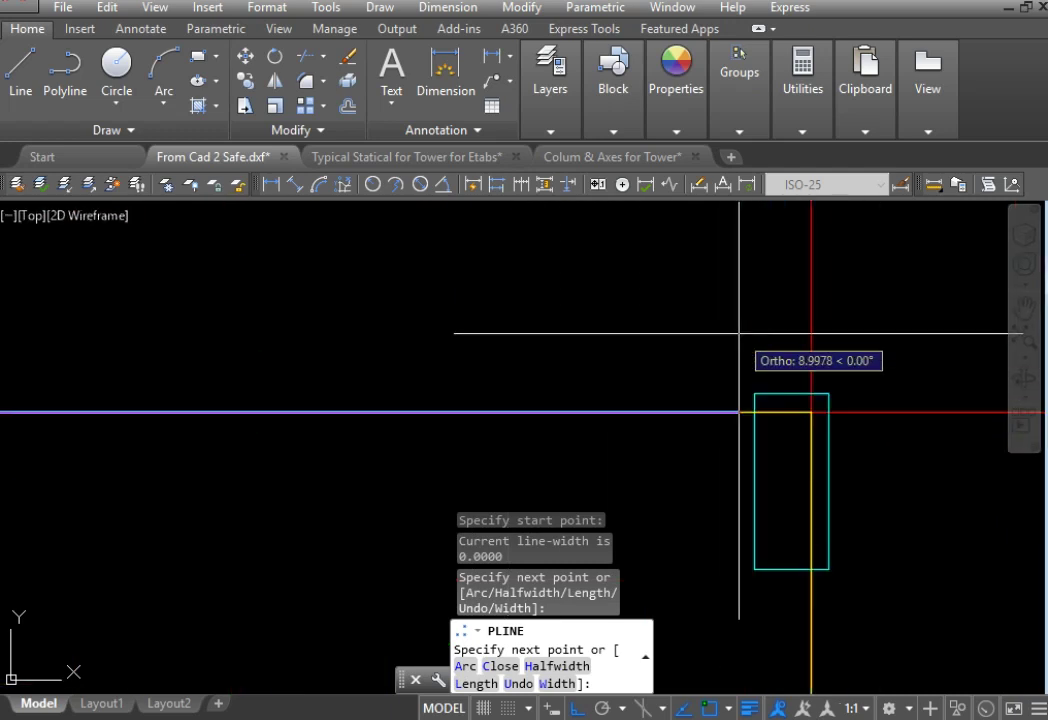
click(829, 411)
scroll(830, 304, down, 3)
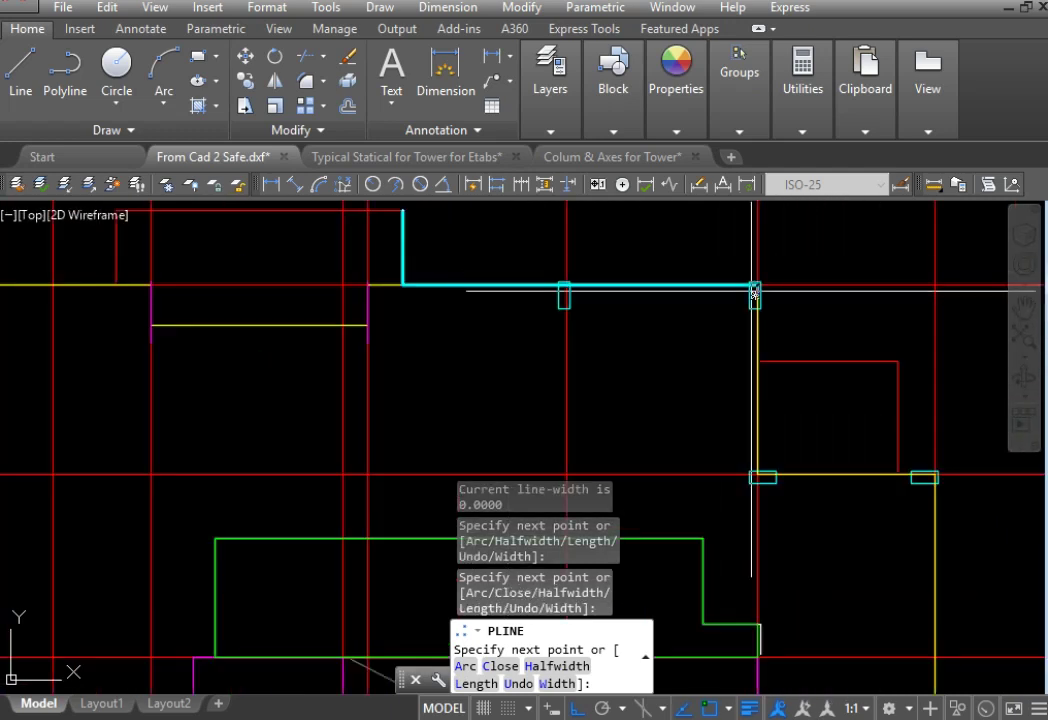
scroll(760, 476, up, 3)
scroll(765, 444, up, 2)
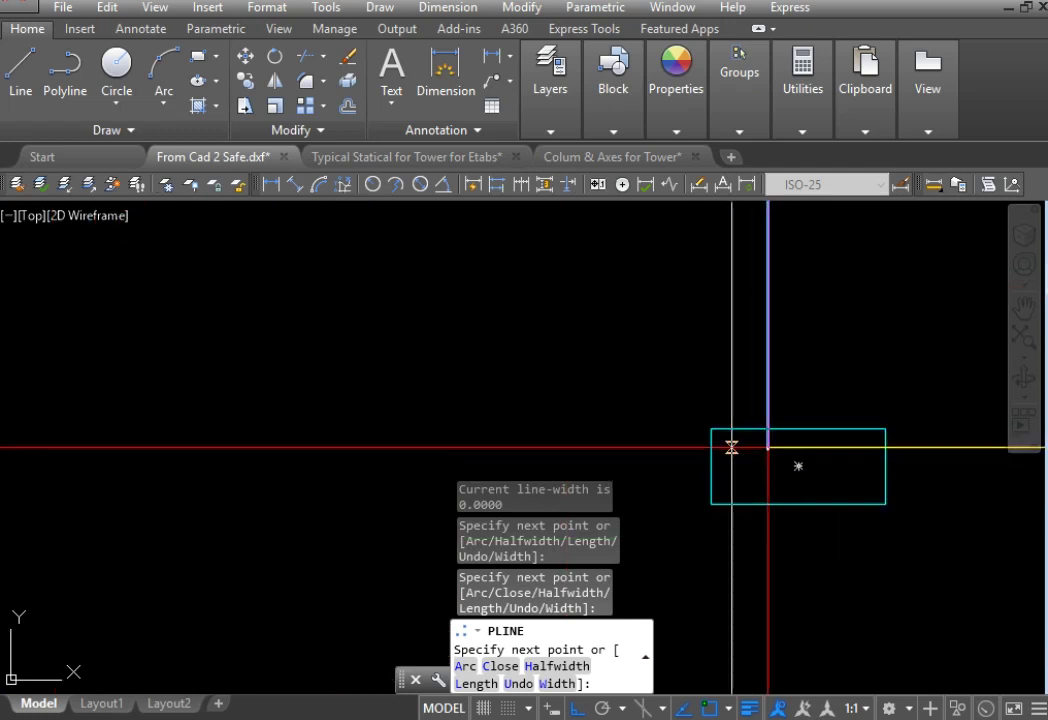
scroll(768, 446, down, 2)
scroll(760, 470, up, 4)
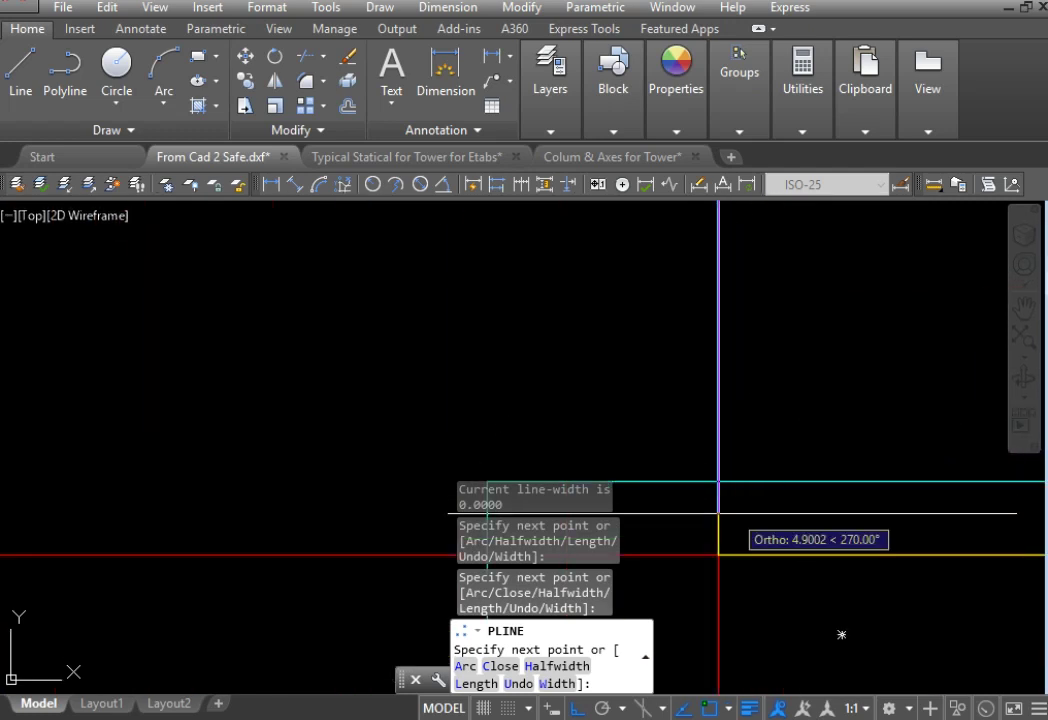
click(718, 554)
scroll(718, 409, down, 2)
scroll(714, 410, up, 3)
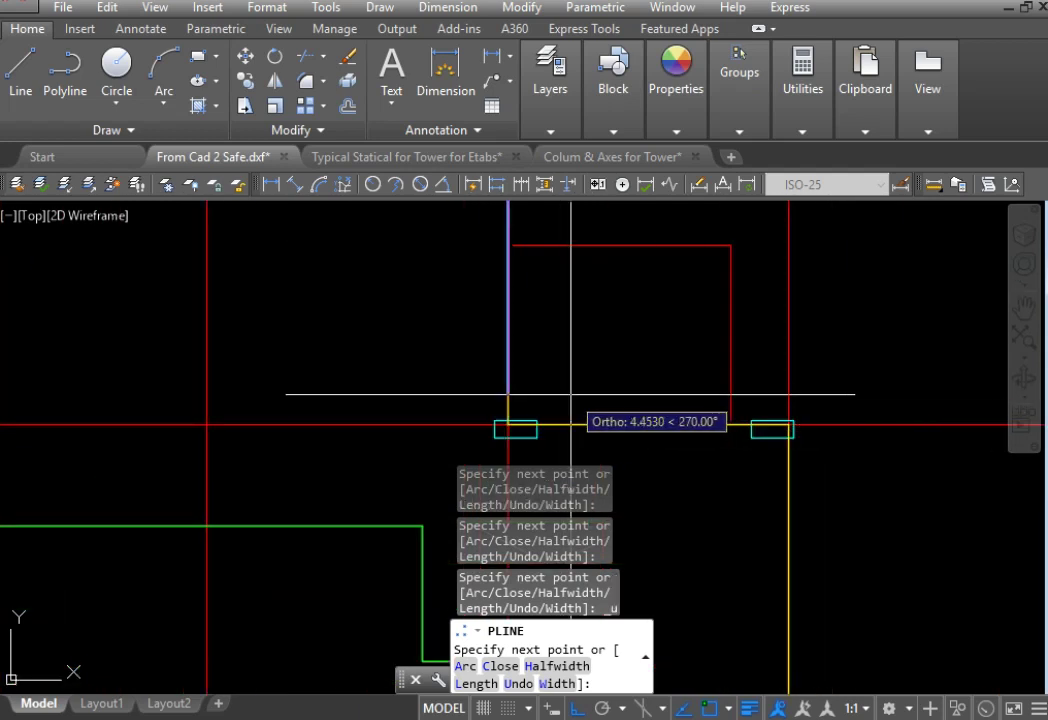
scroll(505, 228, up, 2)
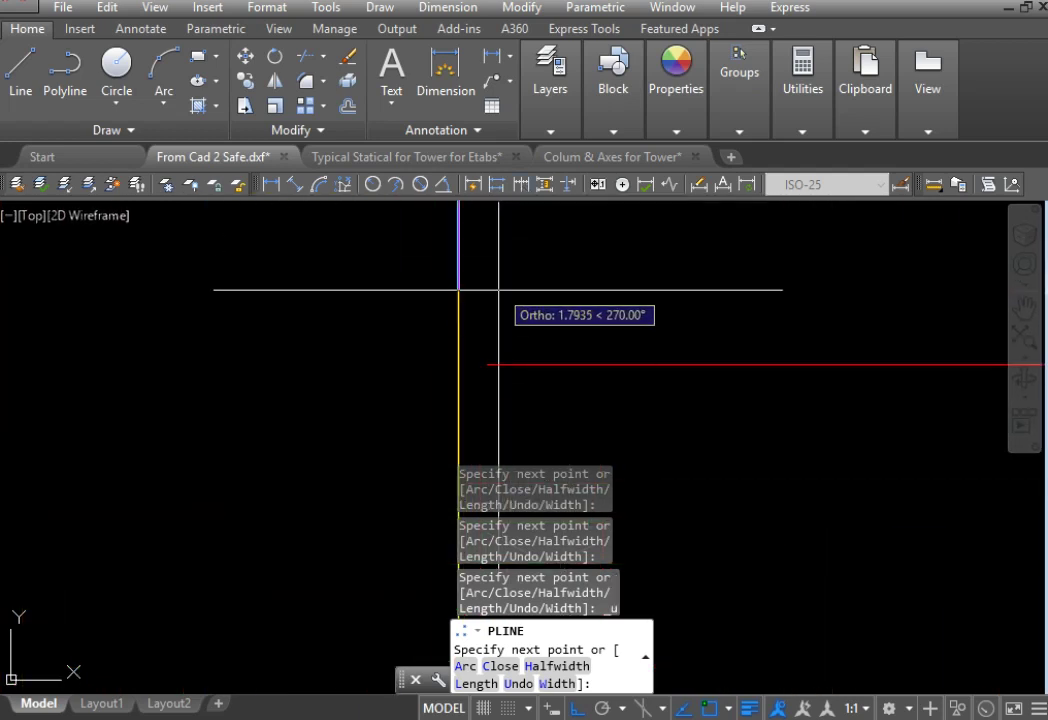
click(458, 364)
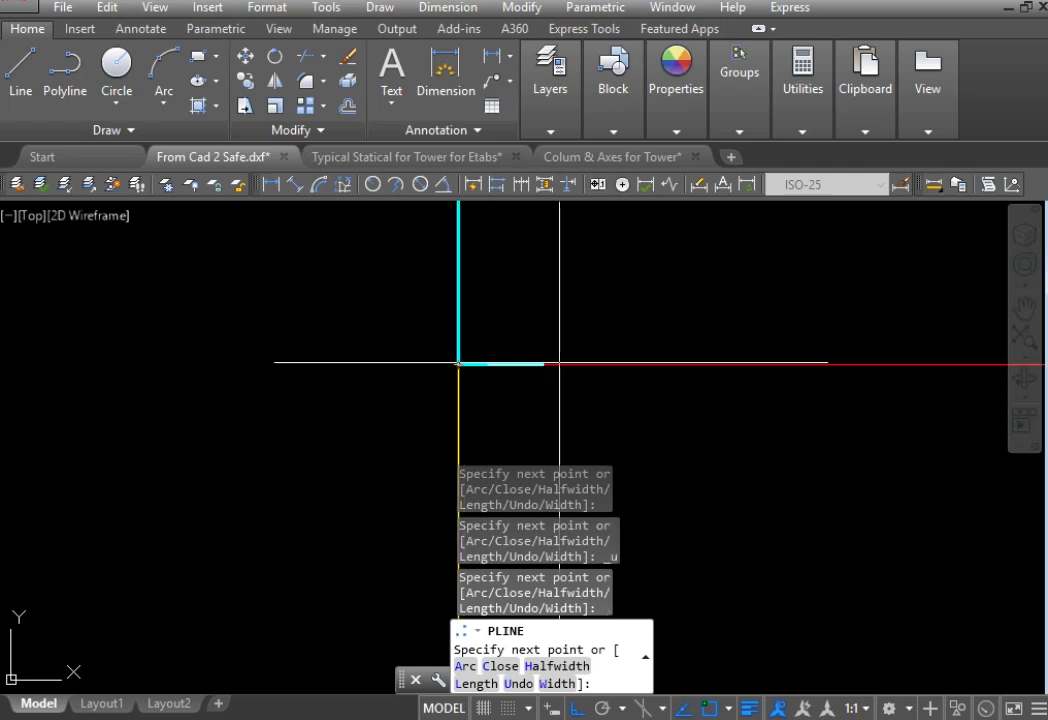
scroll(580, 364, down, 3)
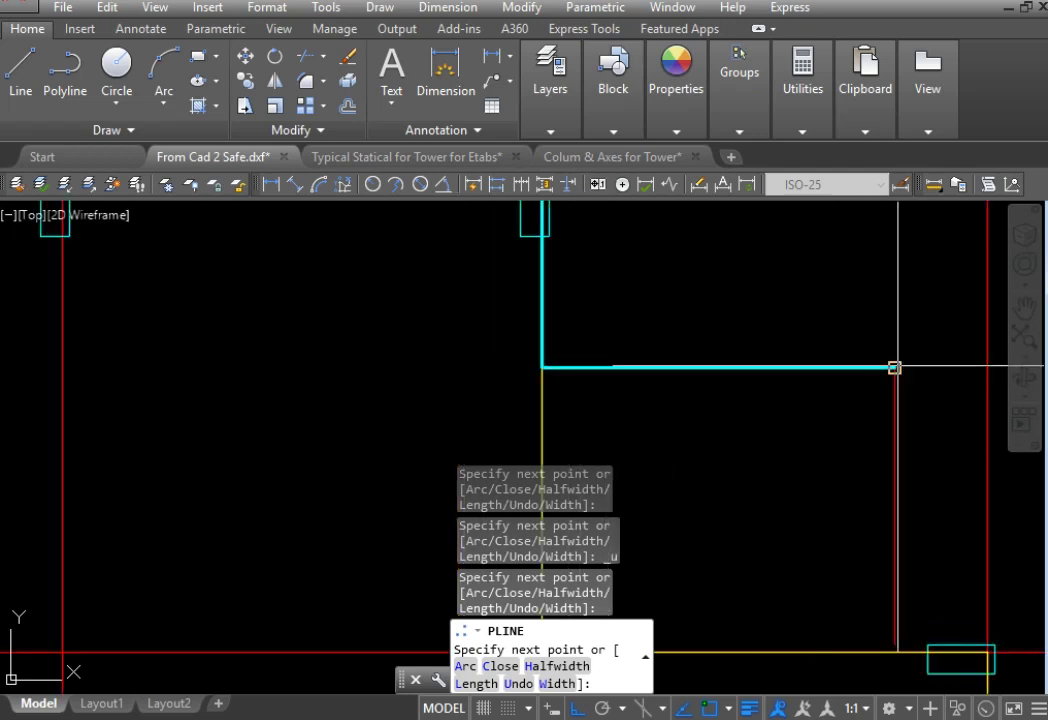
scroll(779, 538, down, 5)
scroll(850, 480, up, 6)
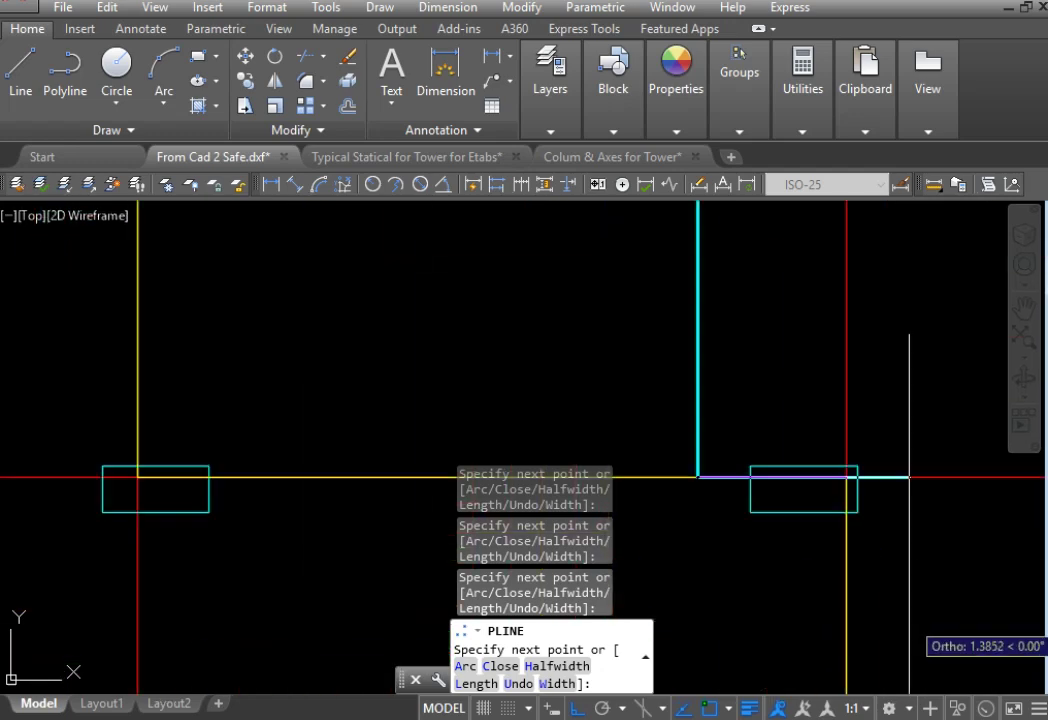
scroll(846, 478, down, 3)
scroll(896, 380, down, 2)
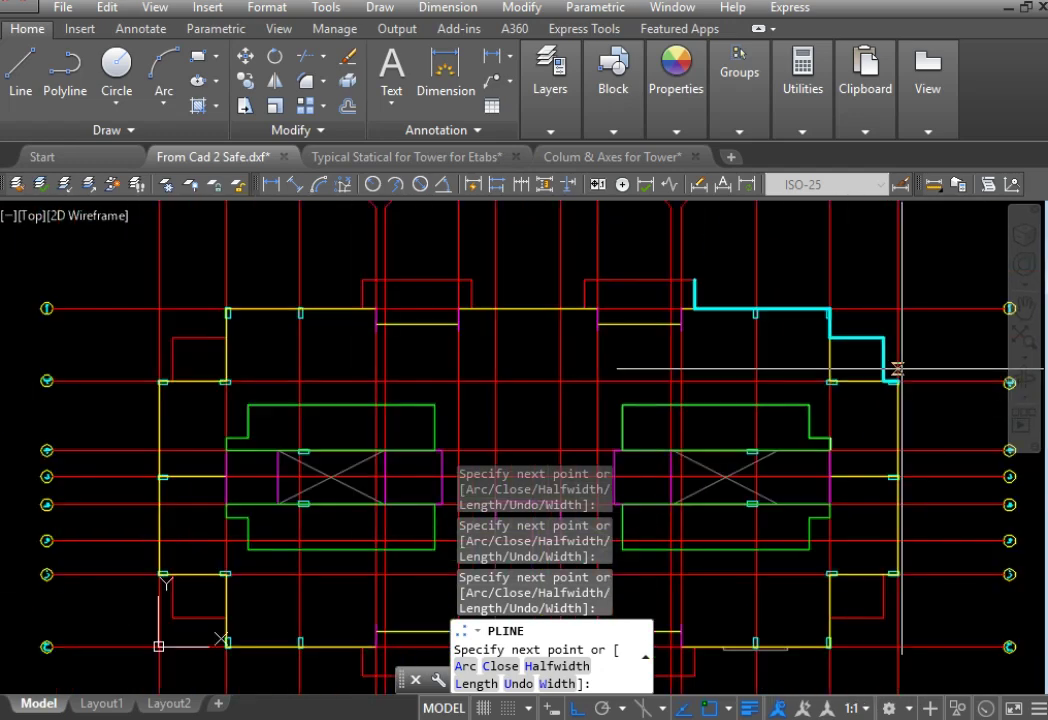
scroll(897, 443, up, 2)
scroll(897, 450, down, 4)
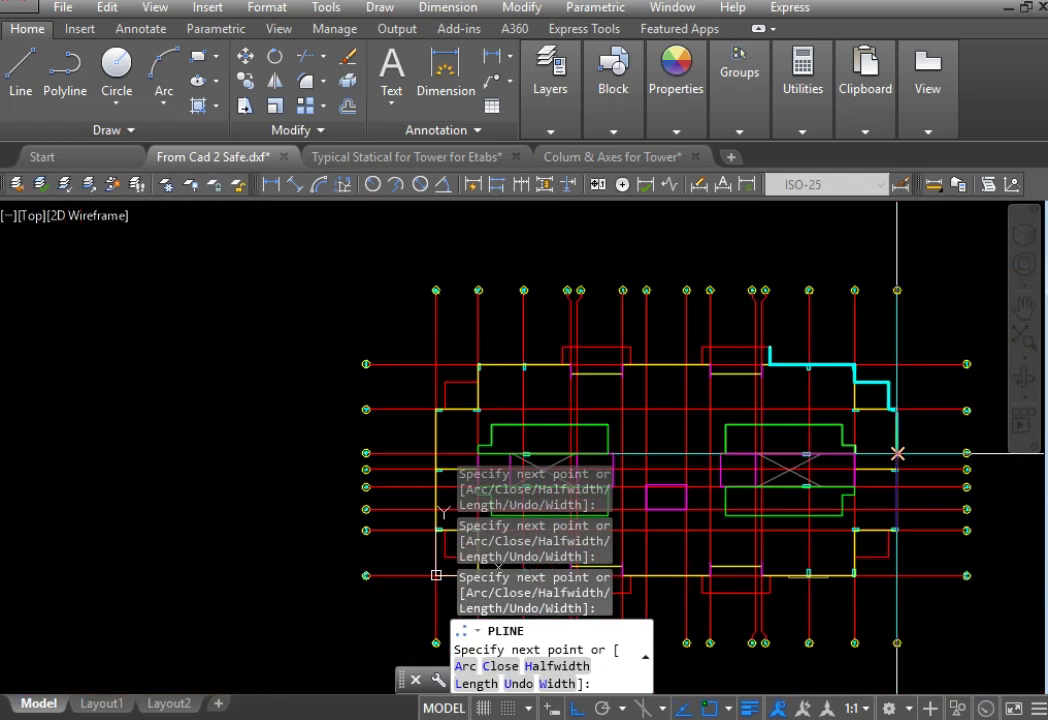
scroll(880, 452, up, 3)
scroll(880, 453, down, 1)
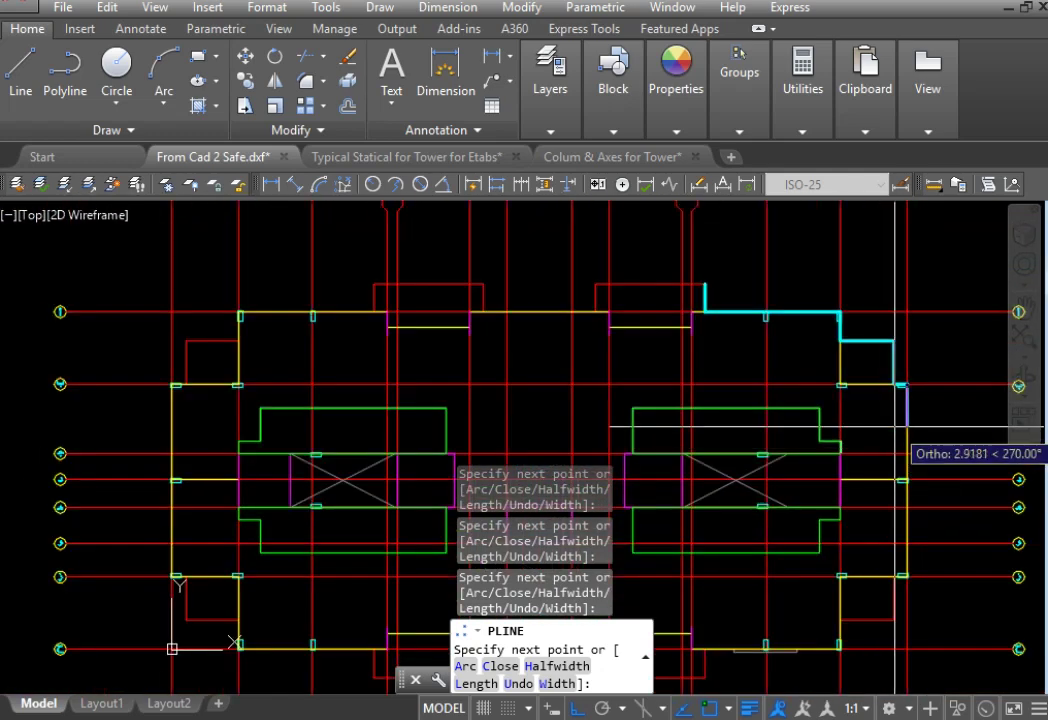
key(Escape)
click(877, 341)
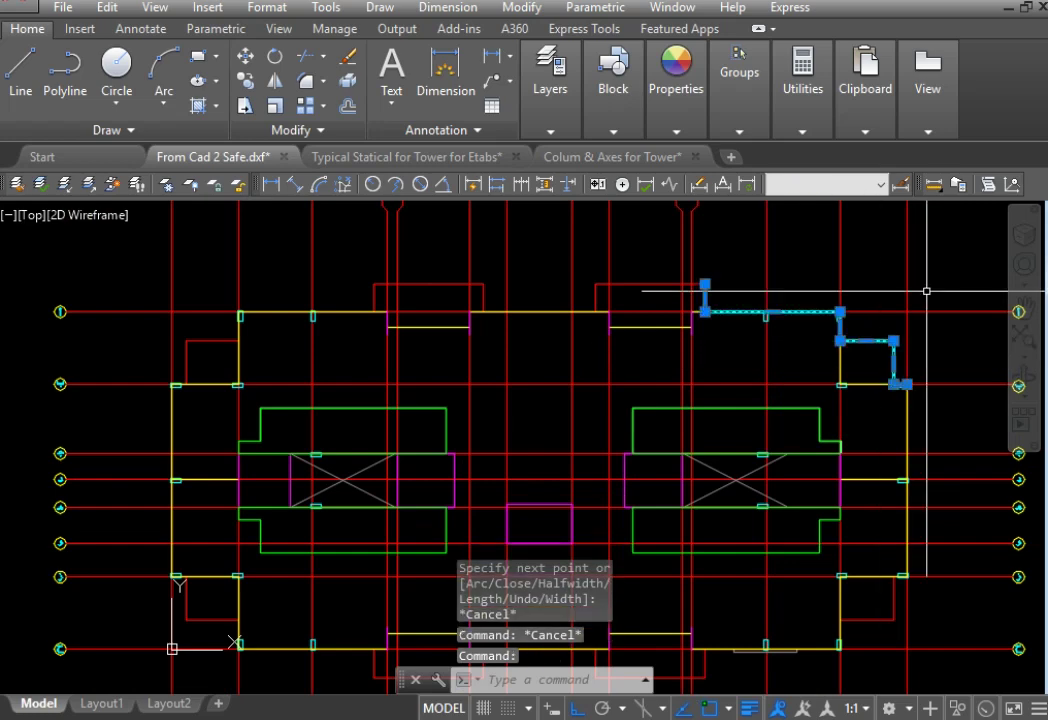
Step: Erase the selected cyan polyline, then pan to show the right-hand building and left grid bubbles
text(e)
key(Return)
middle_drag(804, 339, 714, 305)
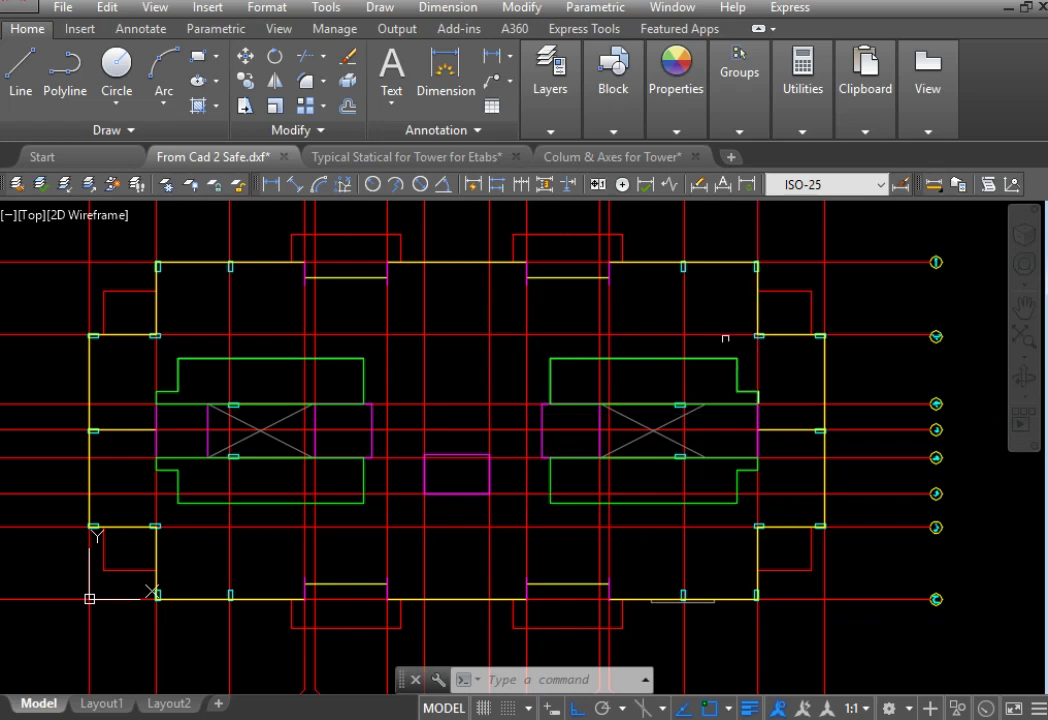
middle_drag(824, 345, 662, 351)
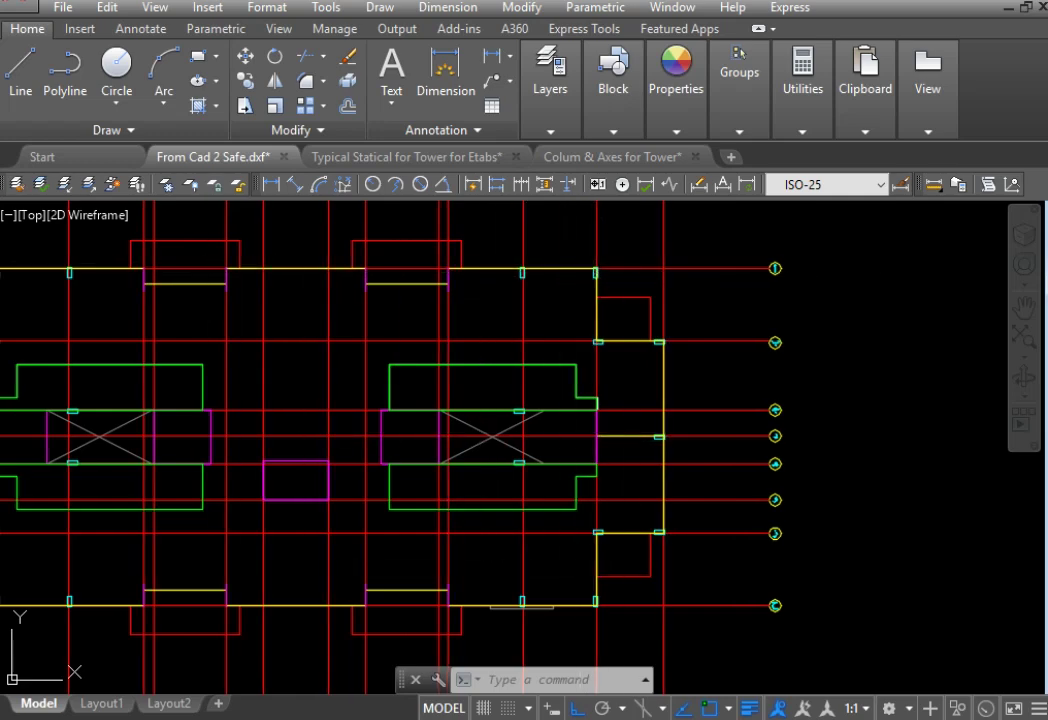
middle_drag(418, 322, 692, 326)
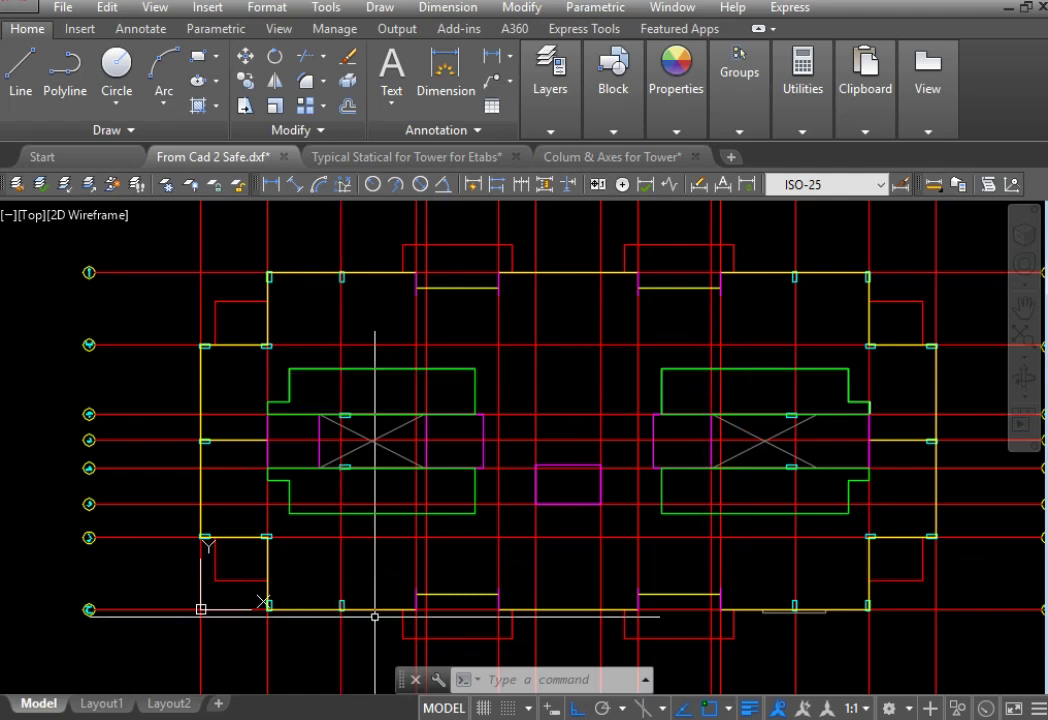
scroll(840, 345, up, 4)
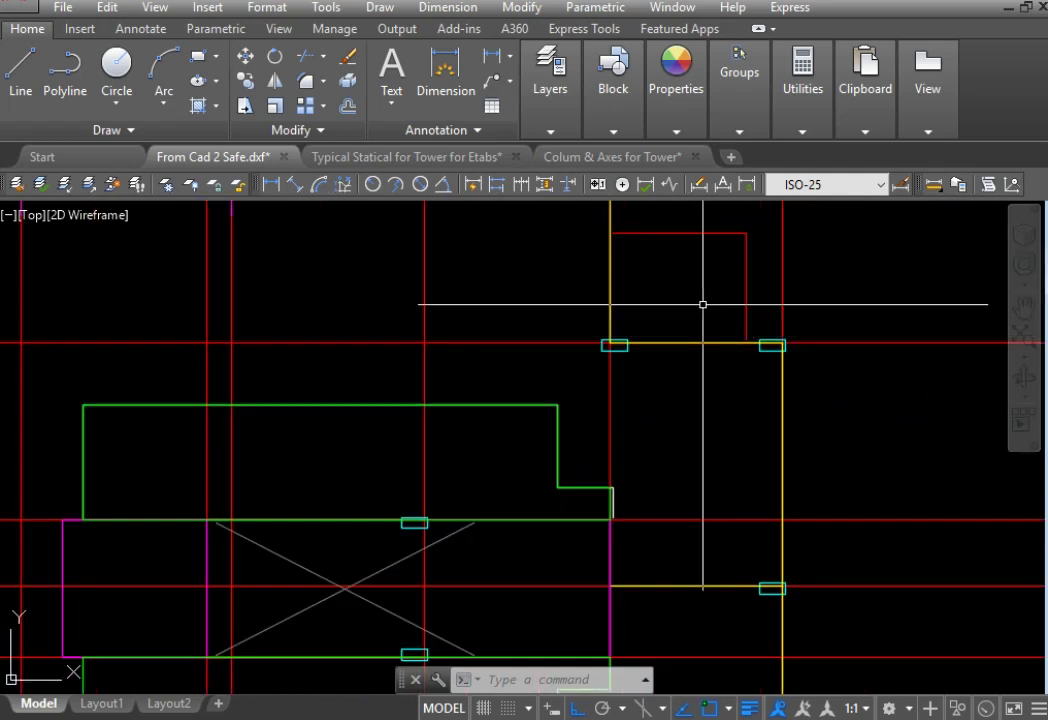
Step: Start a new polyline at the right slab corner and run it down the slab edge
text(pl)
key(Return)
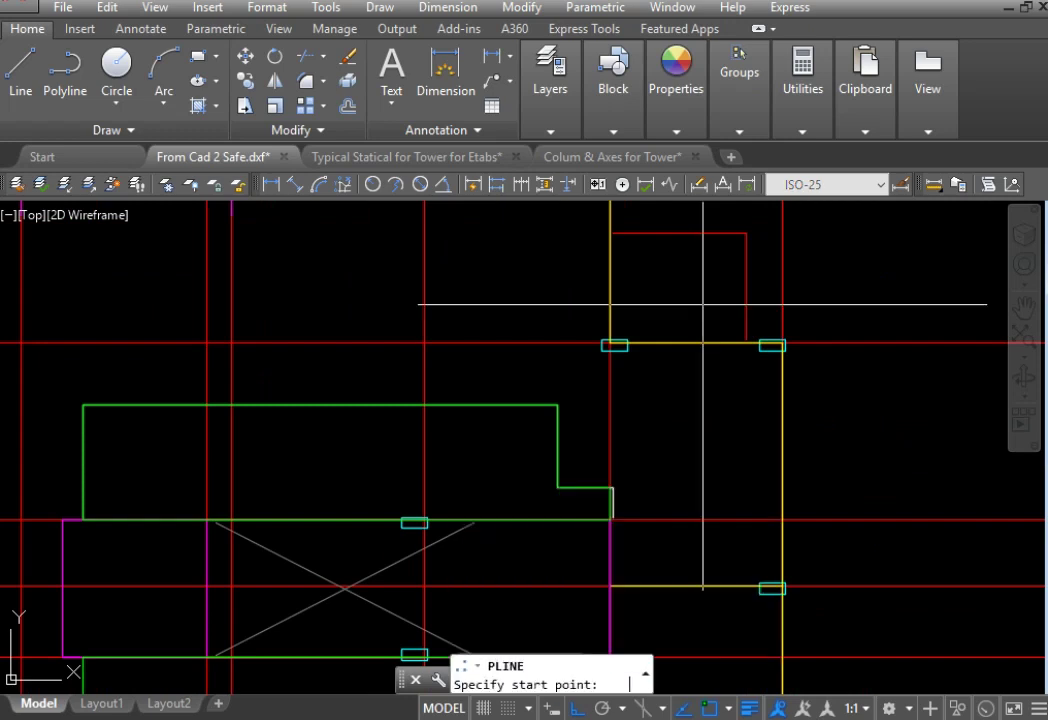
scroll(760, 220, up, 4)
click(719, 256)
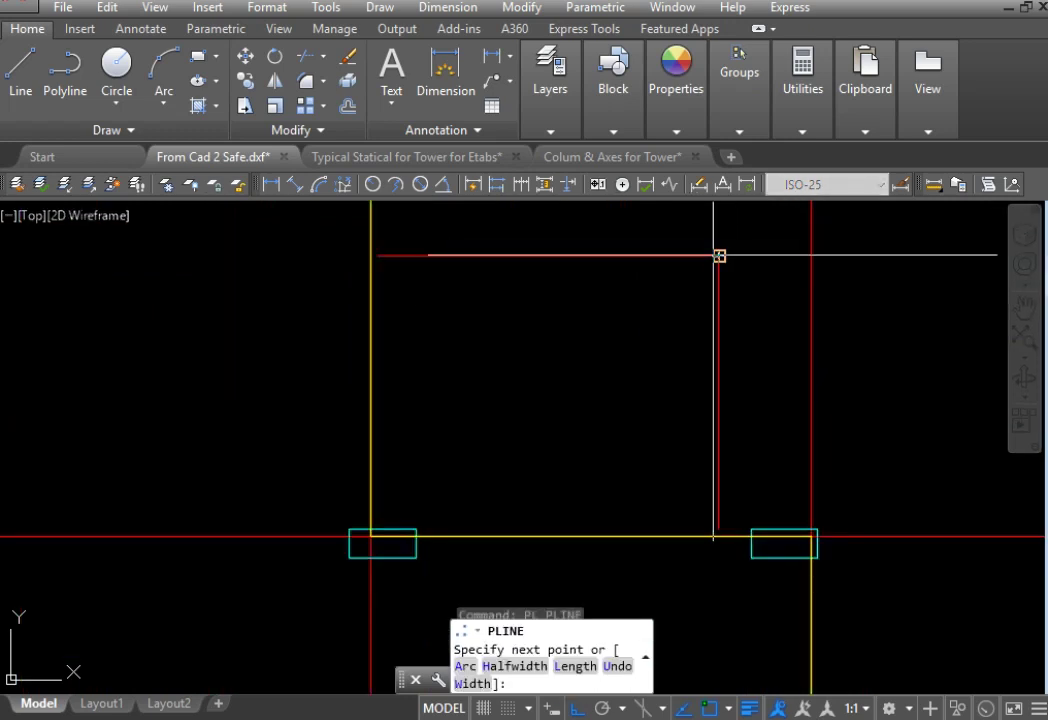
scroll(718, 540, up, 2)
scroll(719, 516, up, 2)
click(719, 516)
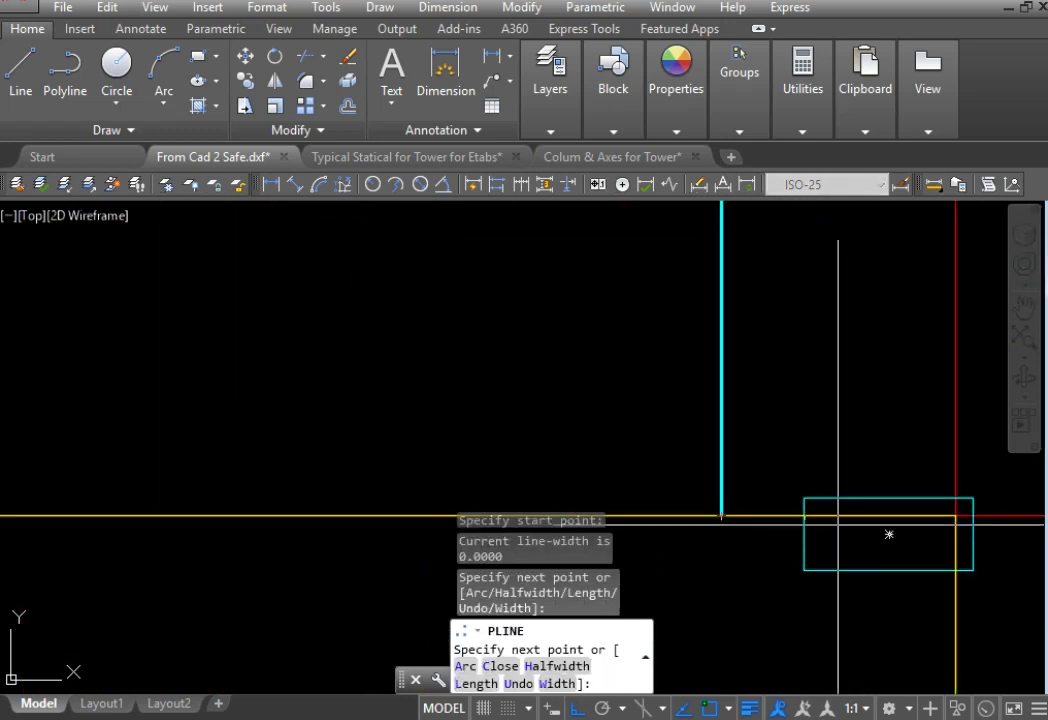
scroll(957, 274, down, 2)
scroll(957, 270, down, 4)
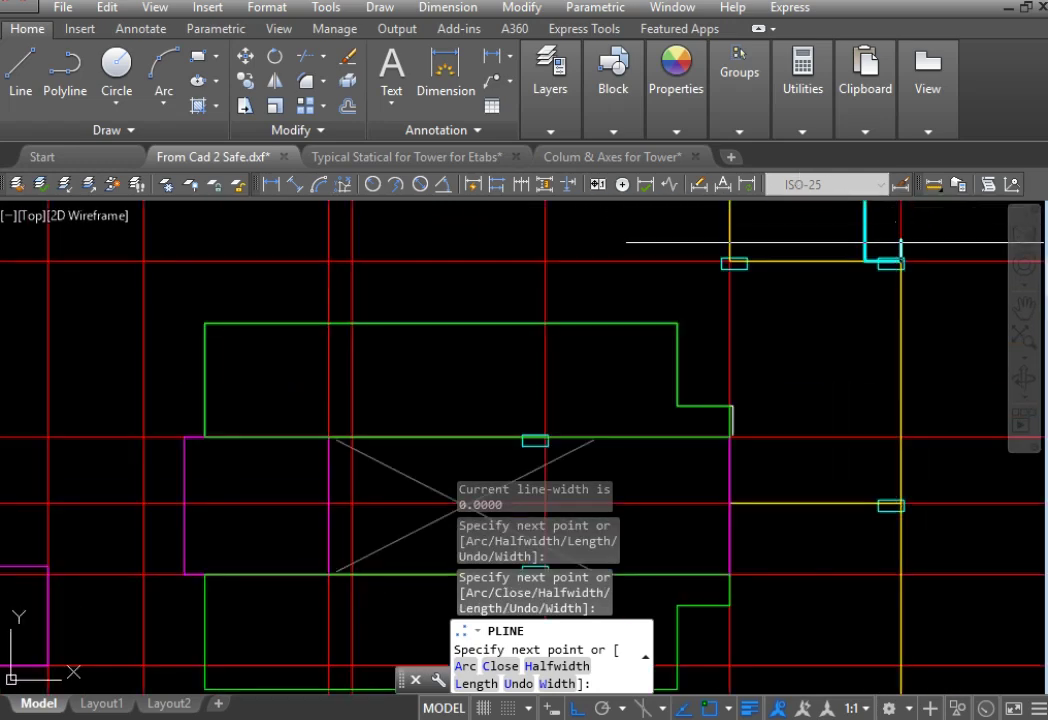
scroll(903, 258, down, 3)
scroll(903, 258, up, 3)
scroll(959, 428, down, 2)
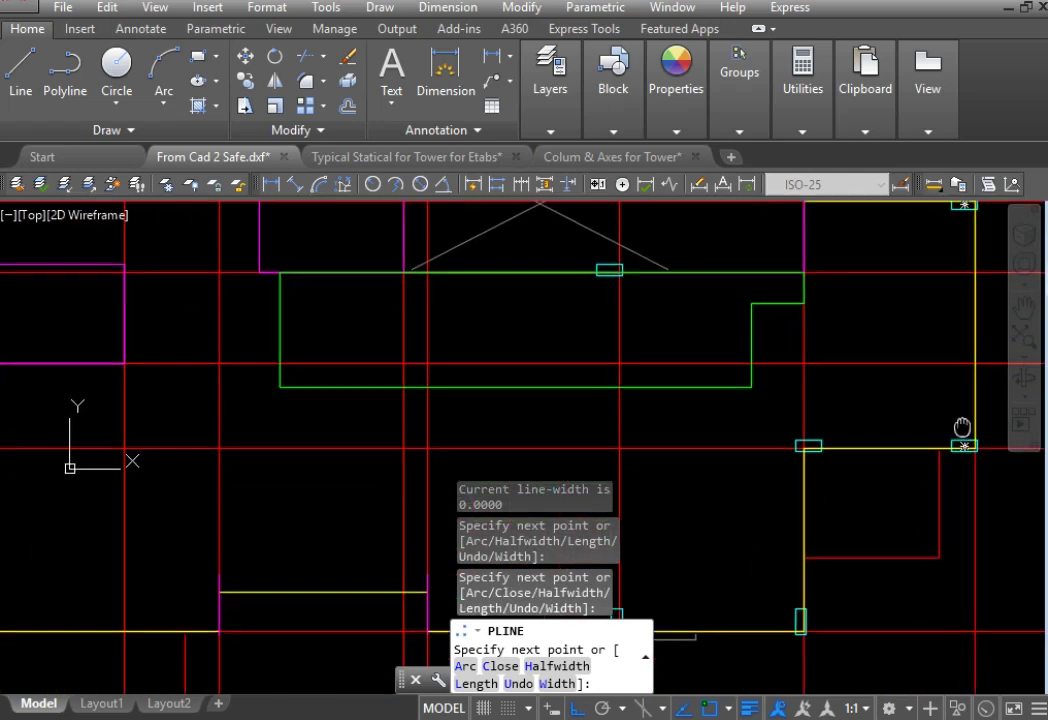
scroll(977, 423, up, 4)
Step: Continue the outline to the right column corner and back to the next corner
click(968, 468)
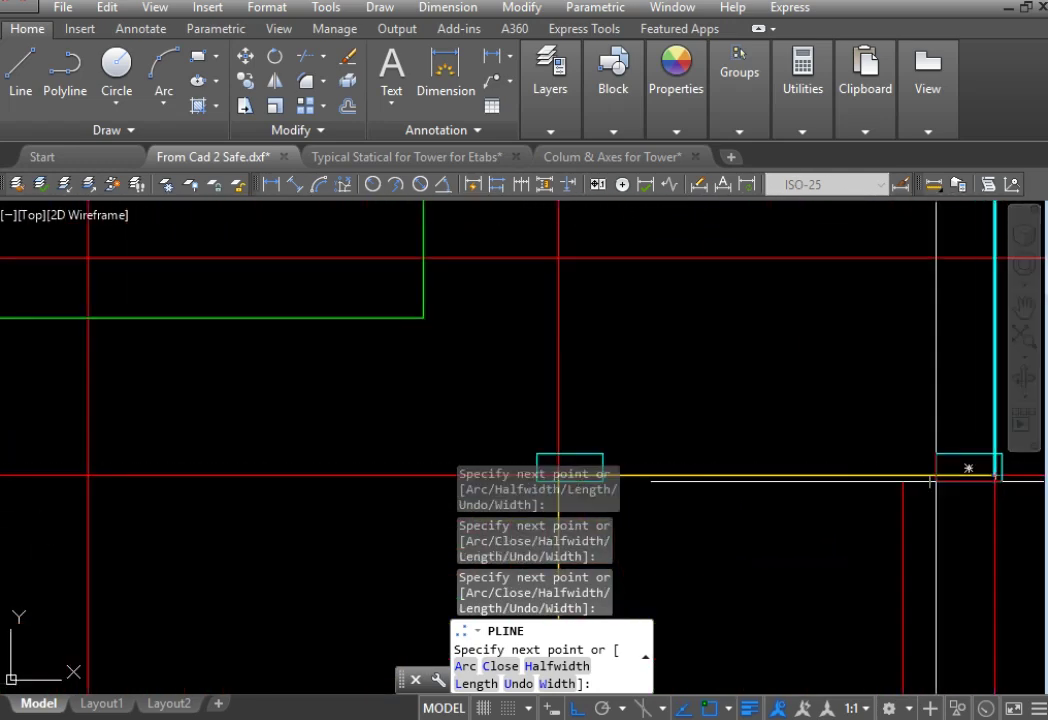
scroll(895, 485, up, 4)
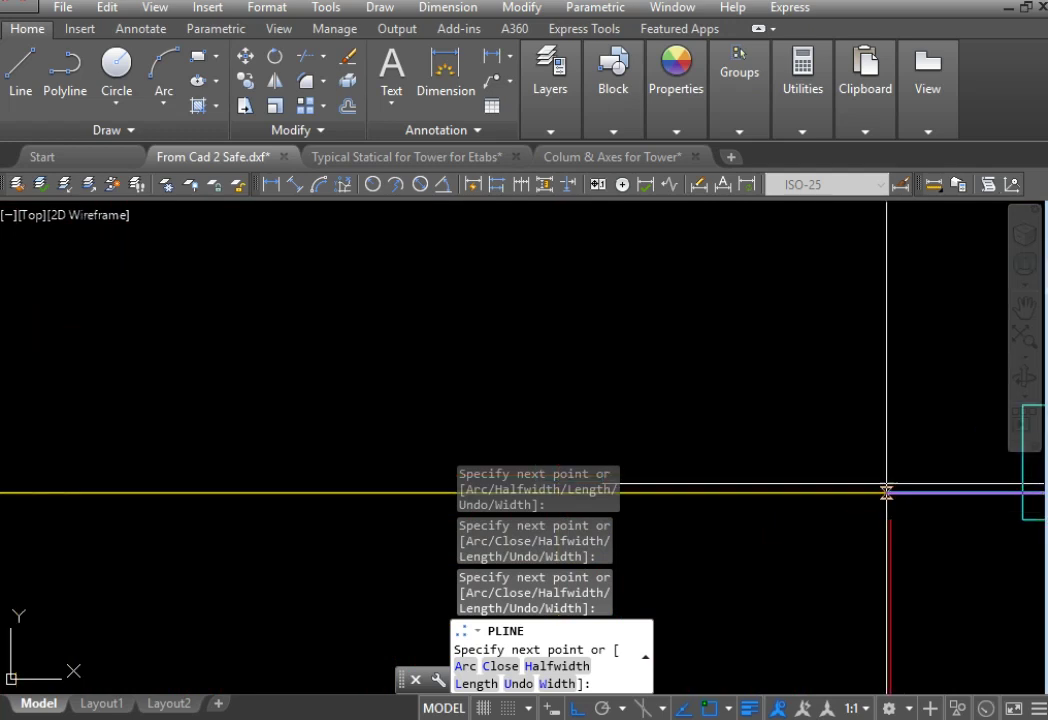
scroll(890, 492, down, 2)
scroll(888, 488, down, 2)
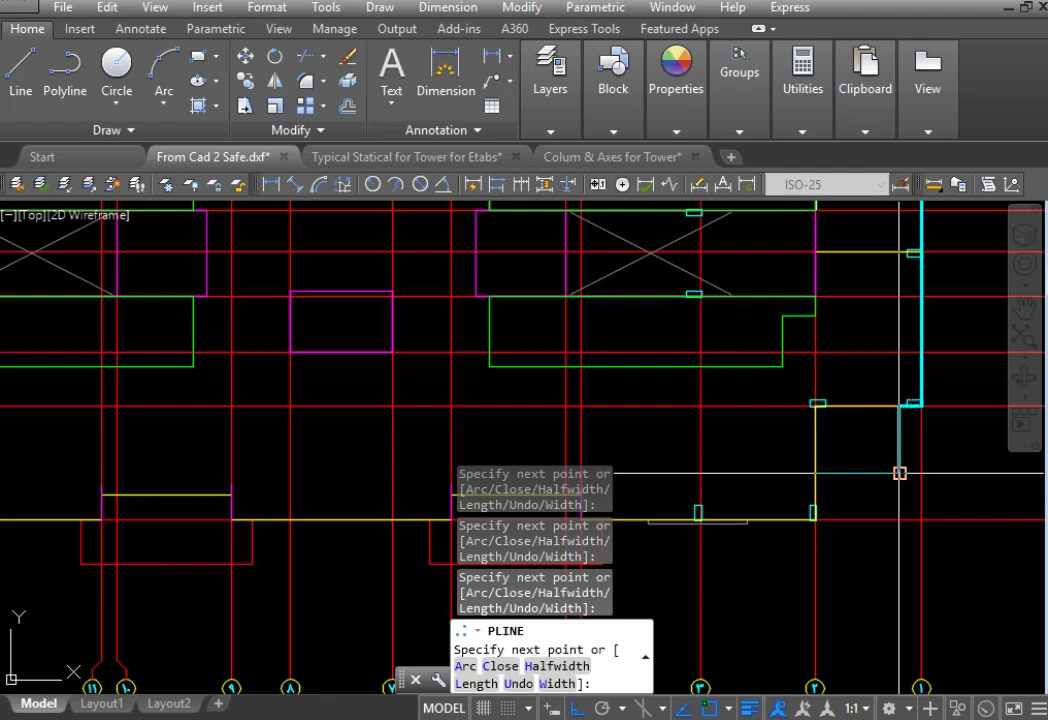
click(817, 468)
scroll(826, 316, down, 5)
scroll(826, 305, up, 7)
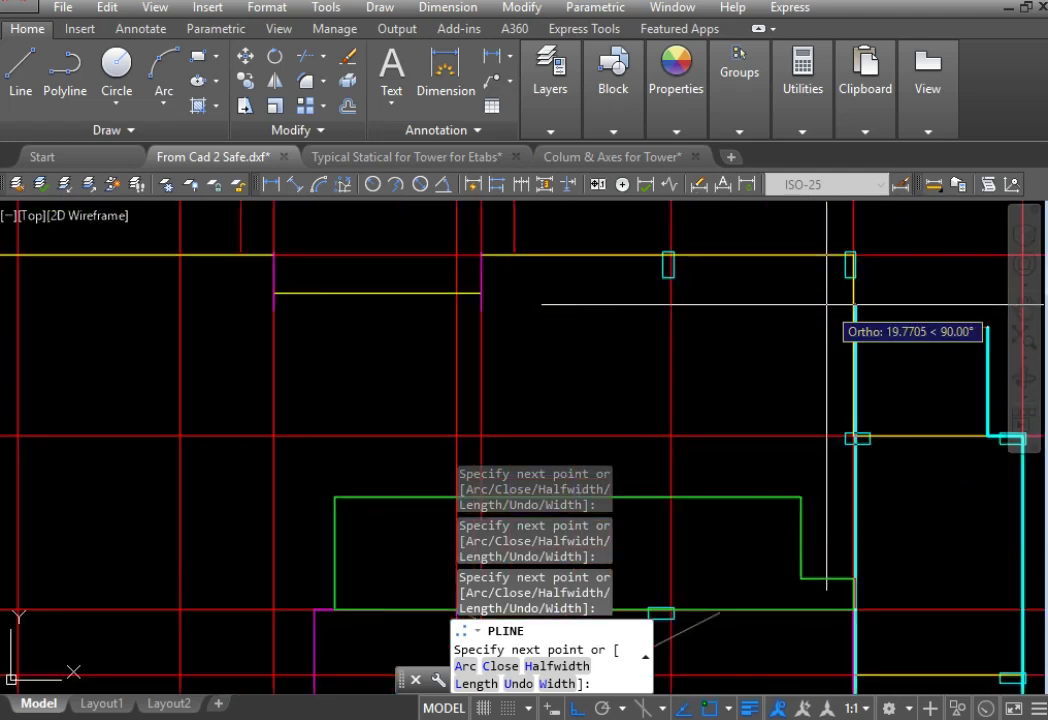
scroll(847, 386, up, 5)
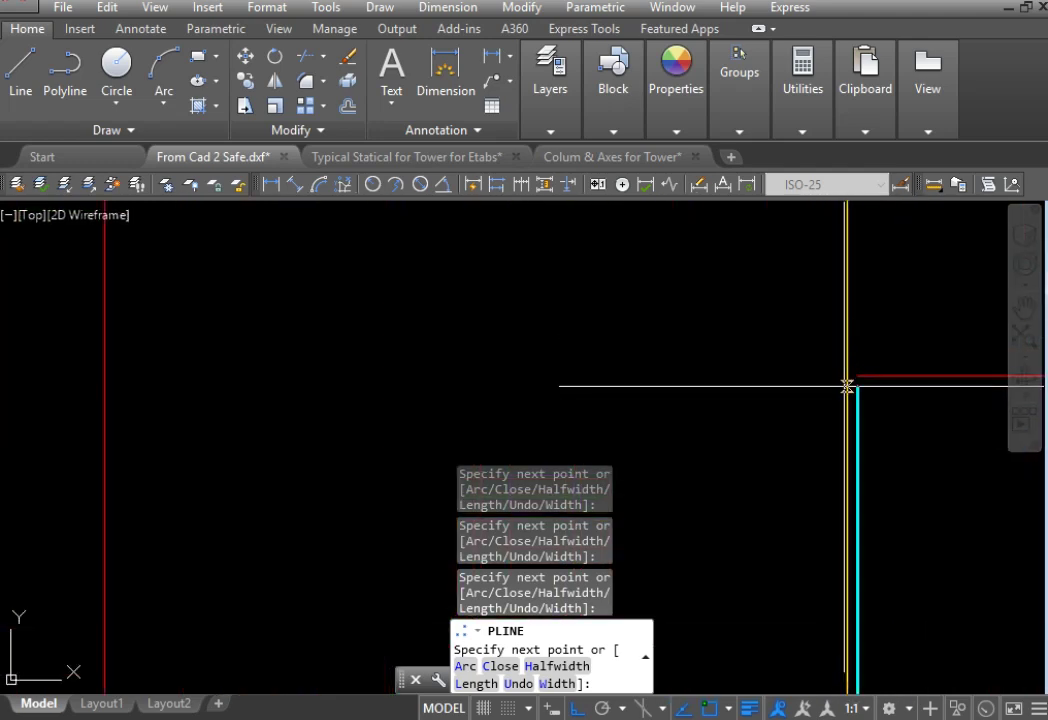
scroll(856, 378, down, 5)
scroll(851, 310, down, 1)
scroll(860, 400, up, 5)
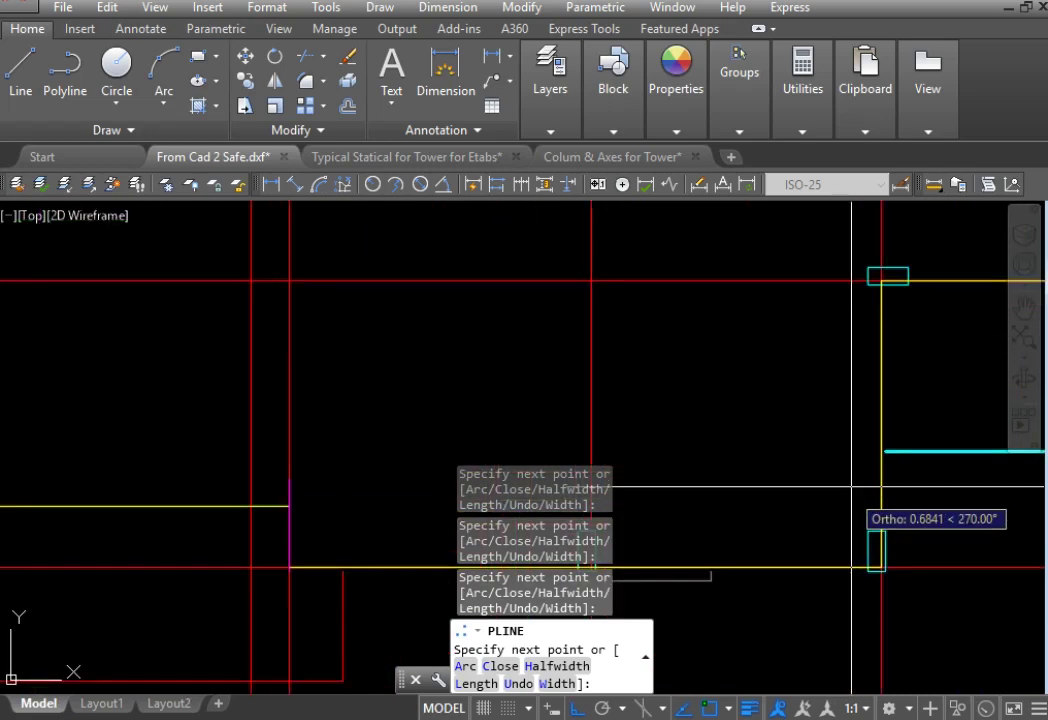
scroll(885, 400, up, 3)
scroll(884, 428, up, 2)
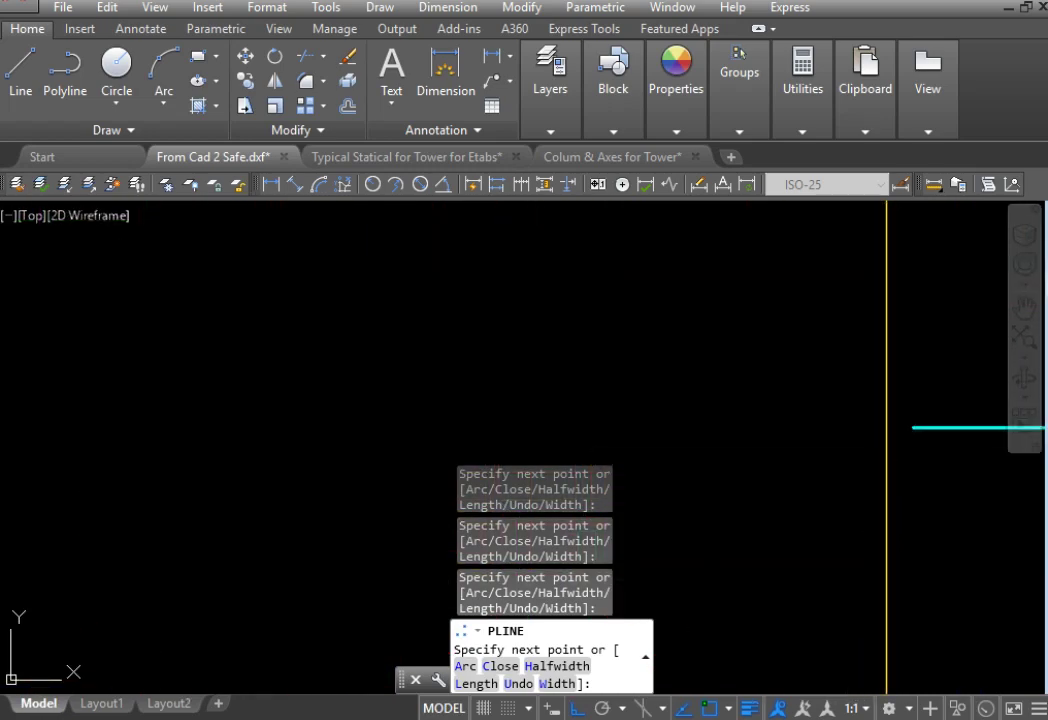
scroll(885, 420, down, 2)
scroll(882, 300, down, 2)
scroll(880, 400, down, 2)
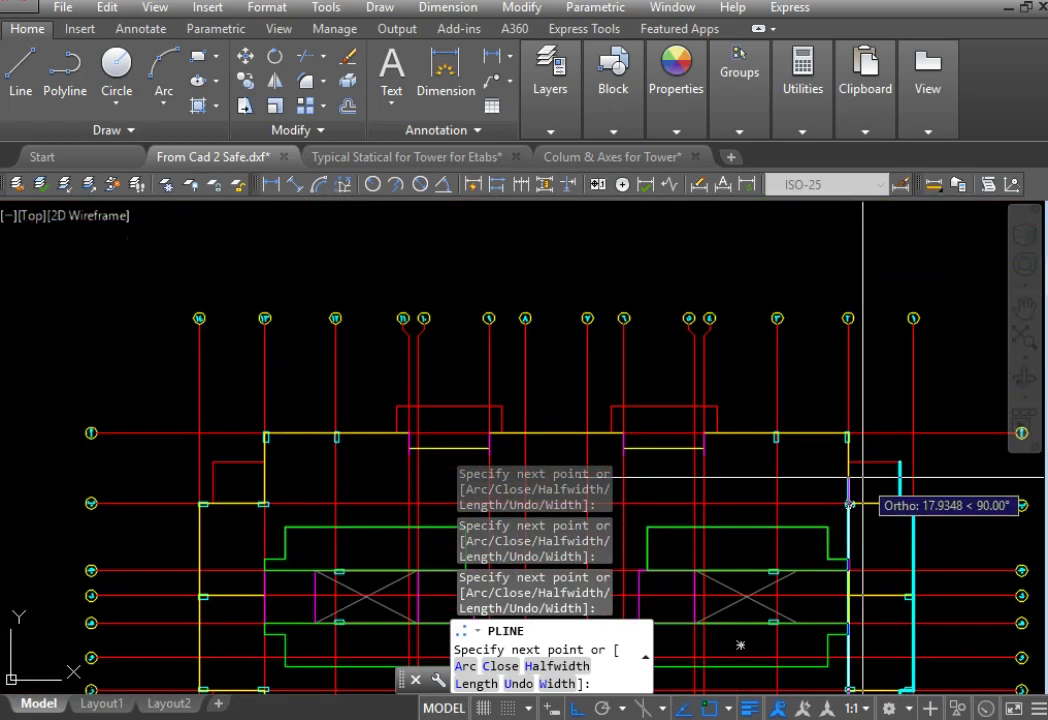
scroll(861, 460, down, 2)
scroll(866, 460, up, 3)
scroll(864, 470, up, 4)
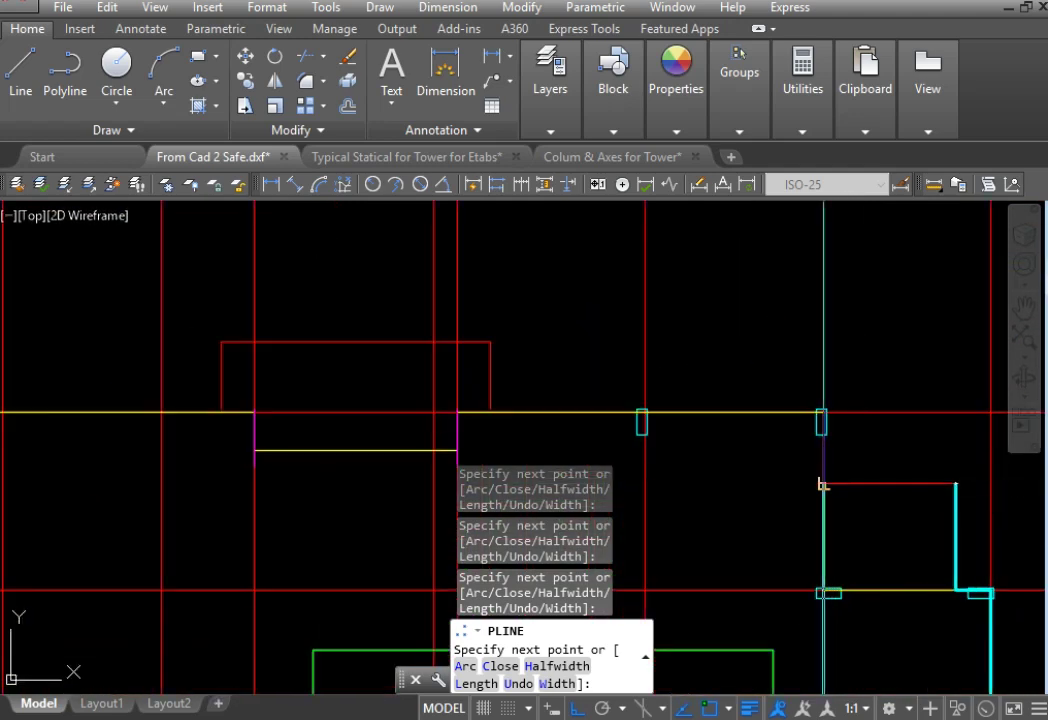
scroll(822, 485, up, 4)
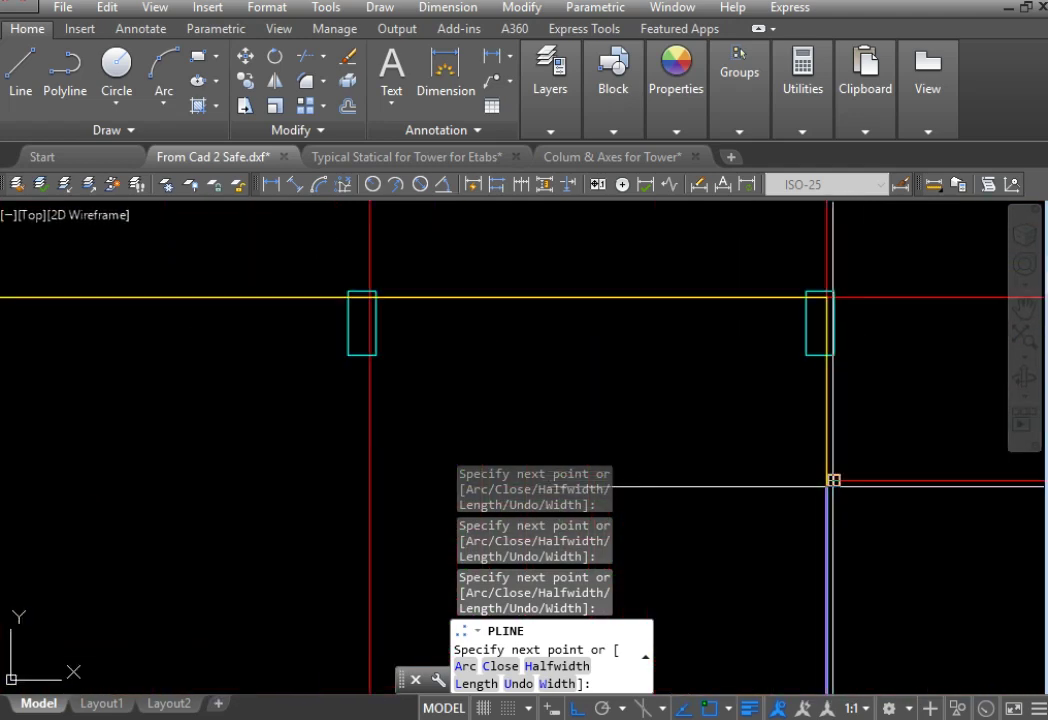
scroll(826, 481, down, 3)
scroll(852, 522, down, 4)
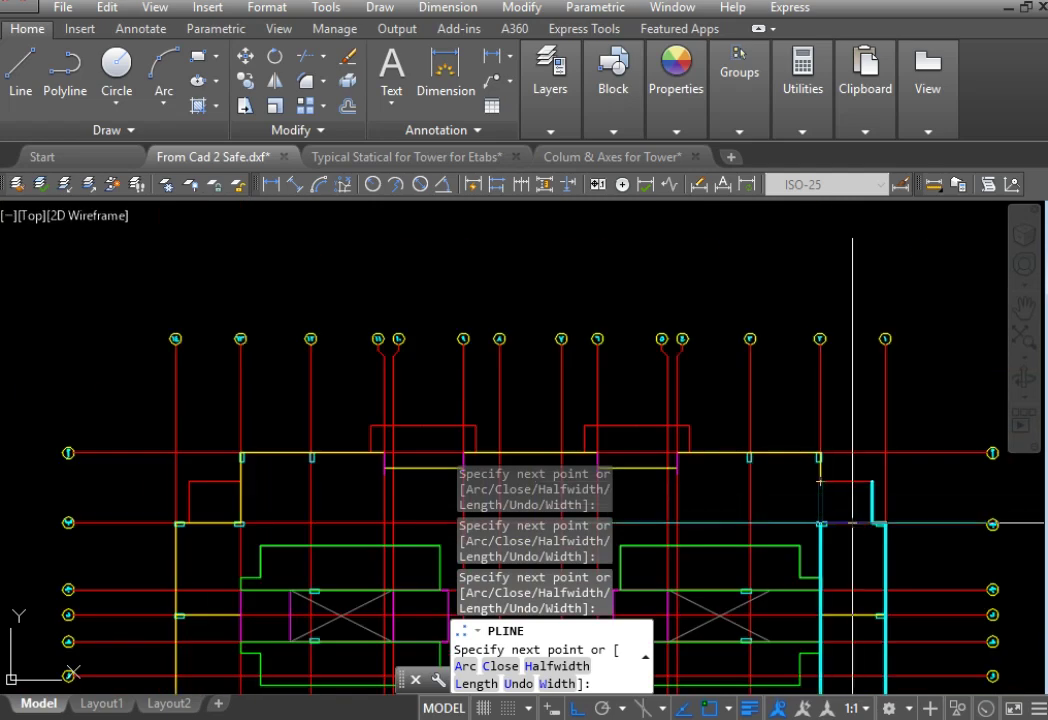
scroll(852, 510, down, 2)
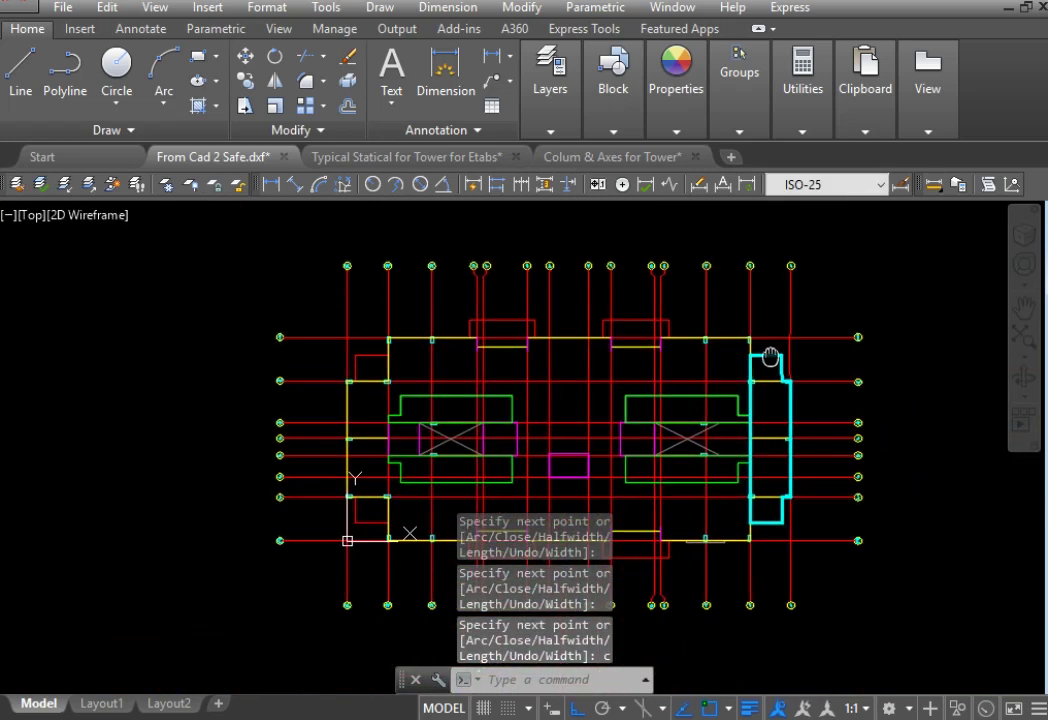
Step: Close the right cyan outline back to its start and select it
text(c)
key(Return)
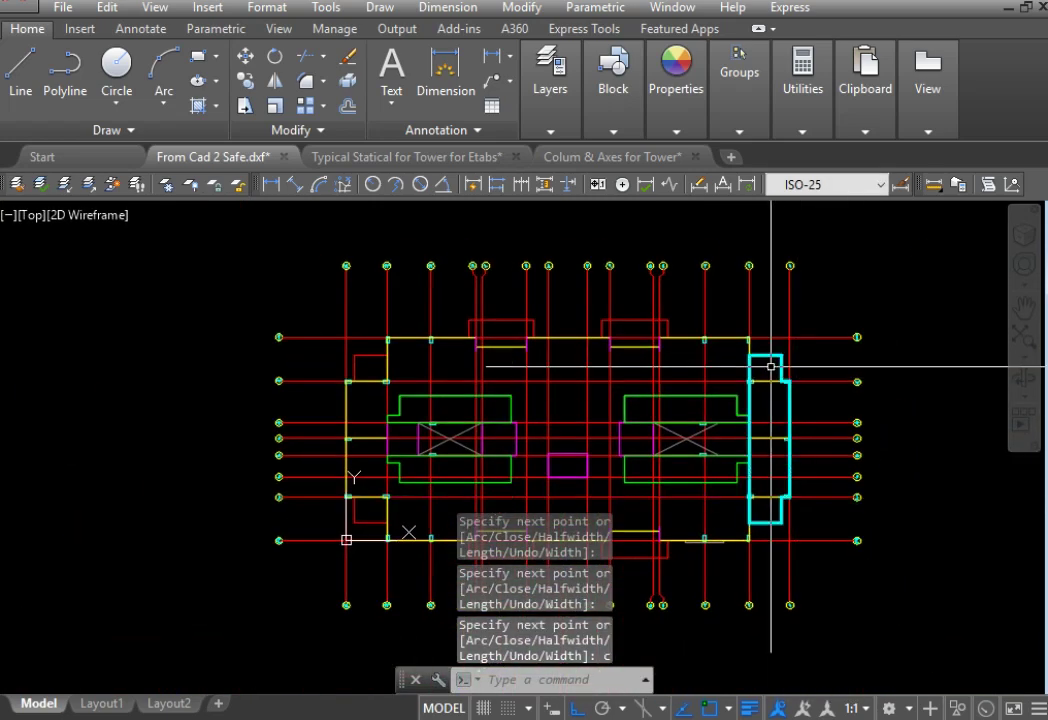
click(781, 457)
Step: Mirror the outline across a vertical line at the midpoint between two points, keeping the original
text(mi)
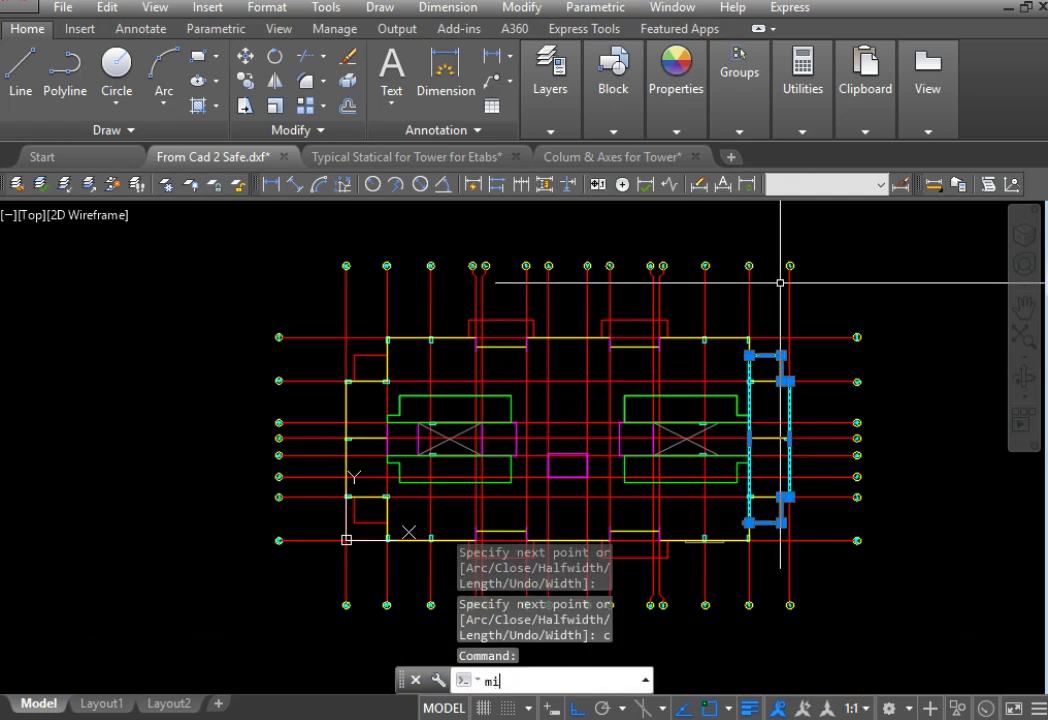
key(Return)
scroll(541, 263, up, 6)
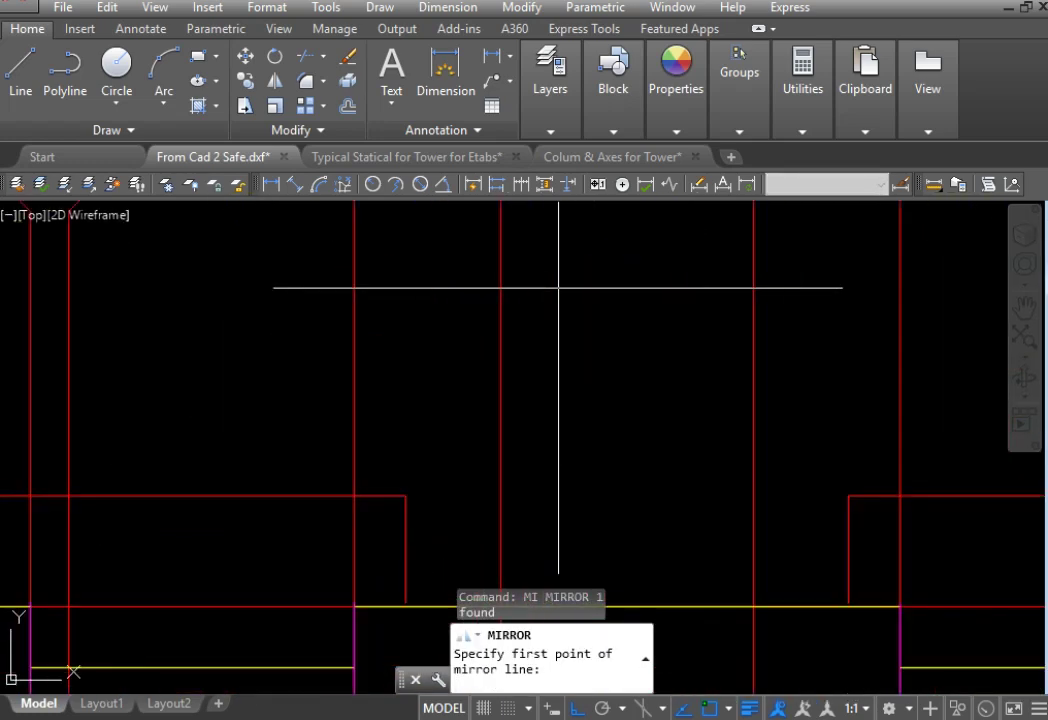
shift+right_click(558, 288)
click(610, 263)
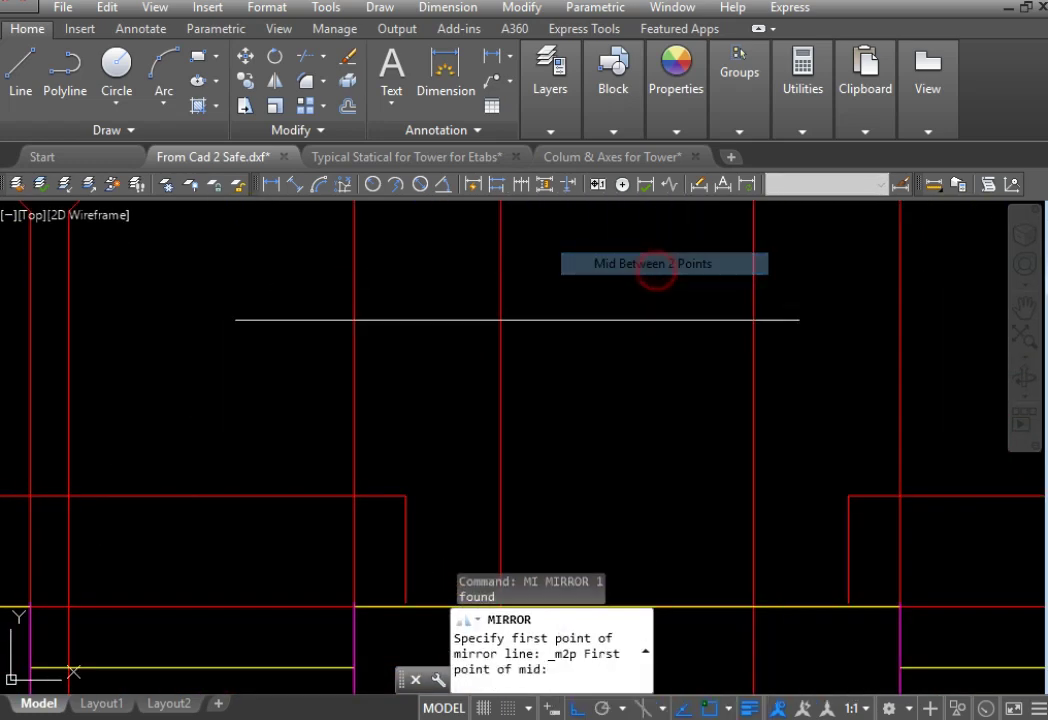
click(500, 323)
click(753, 323)
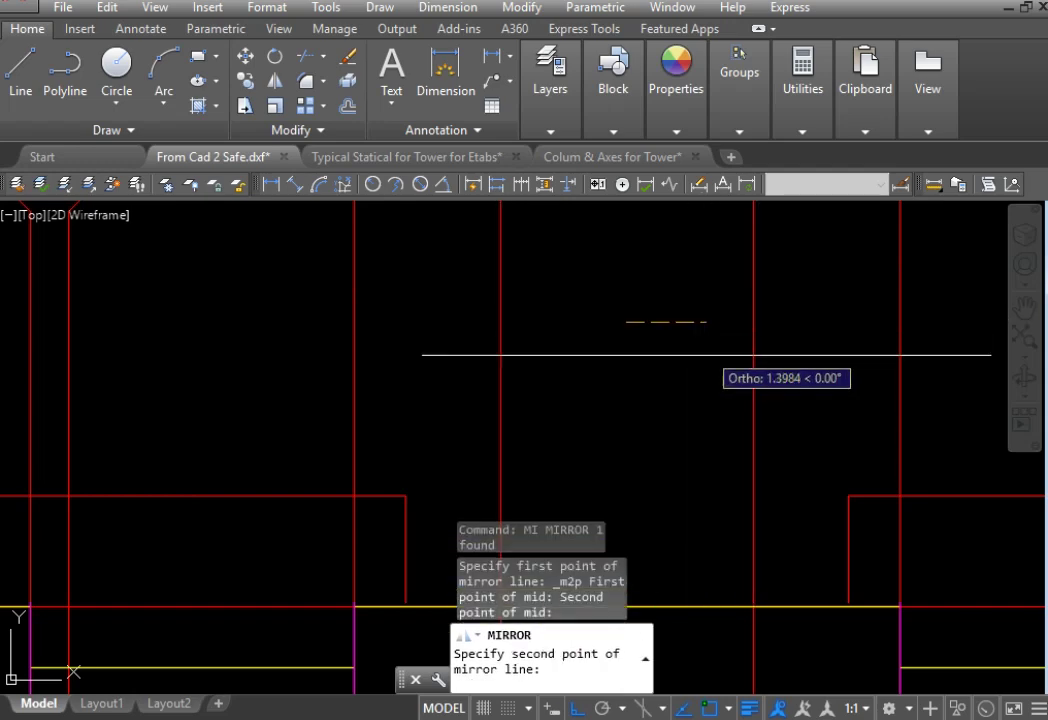
click(636, 362)
scroll(636, 362, down, 3)
scroll(339, 381, down, 2)
scroll(498, 371, up, 4)
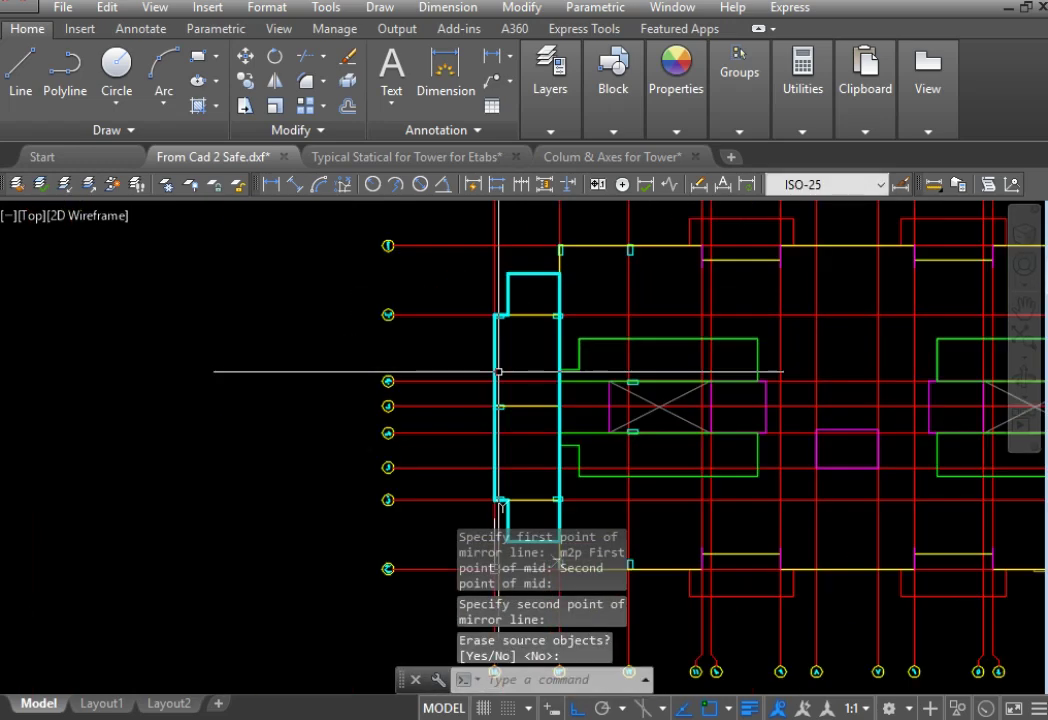
scroll(592, 374, down, 2)
scroll(861, 356, down, 2)
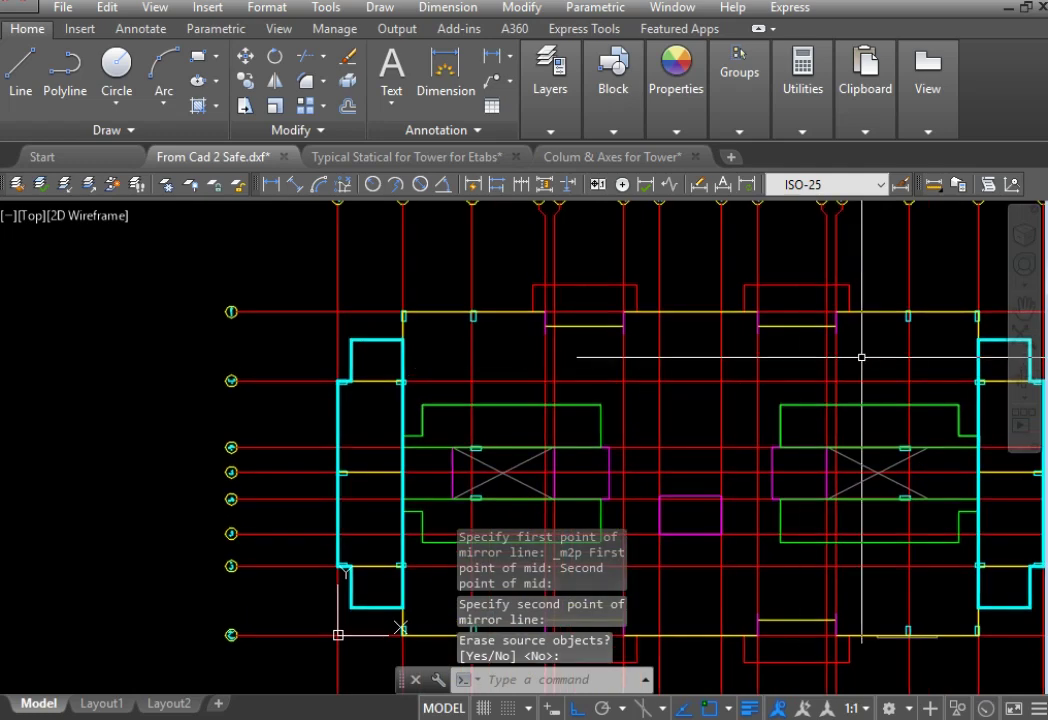
scroll(758, 362, down, 2)
key(Return)
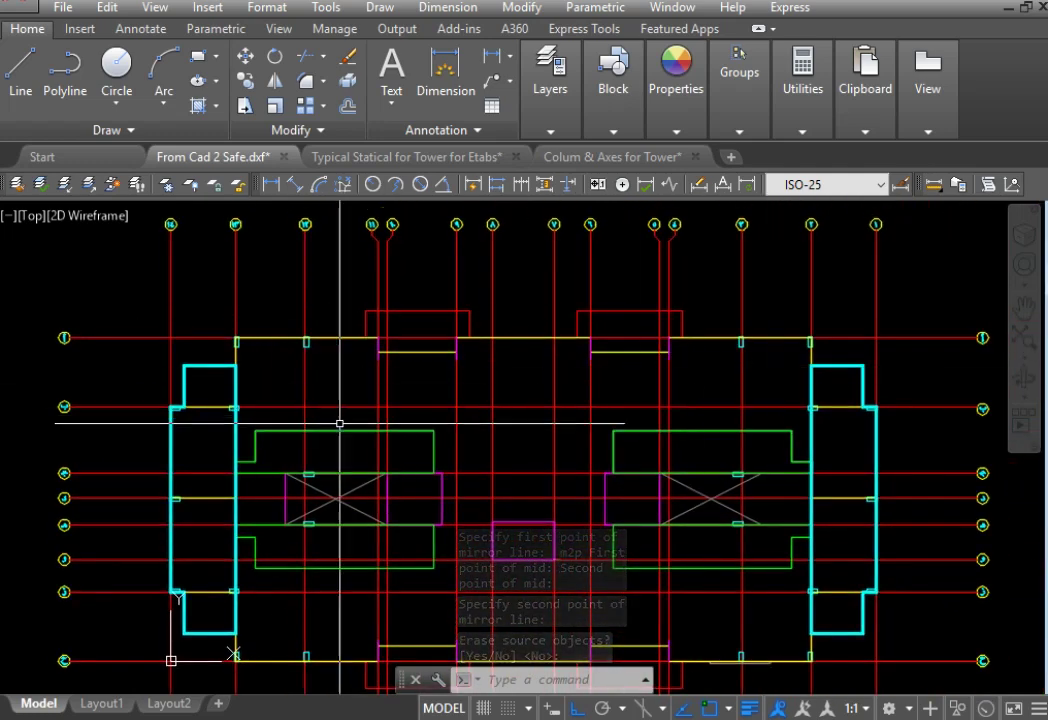
Step: Start a new polyline at the green panel corner and trace along the top grid line past the column corner
text(p)
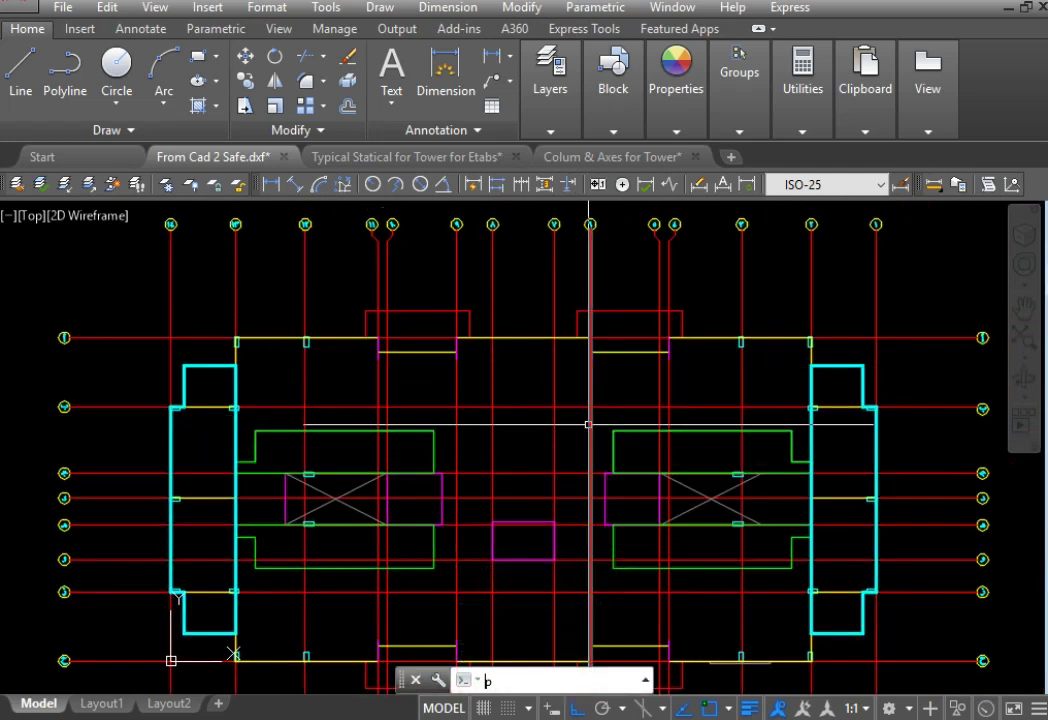
text(l)
key(Return)
scroll(748, 528, up, 3)
scroll(643, 444, up, 3)
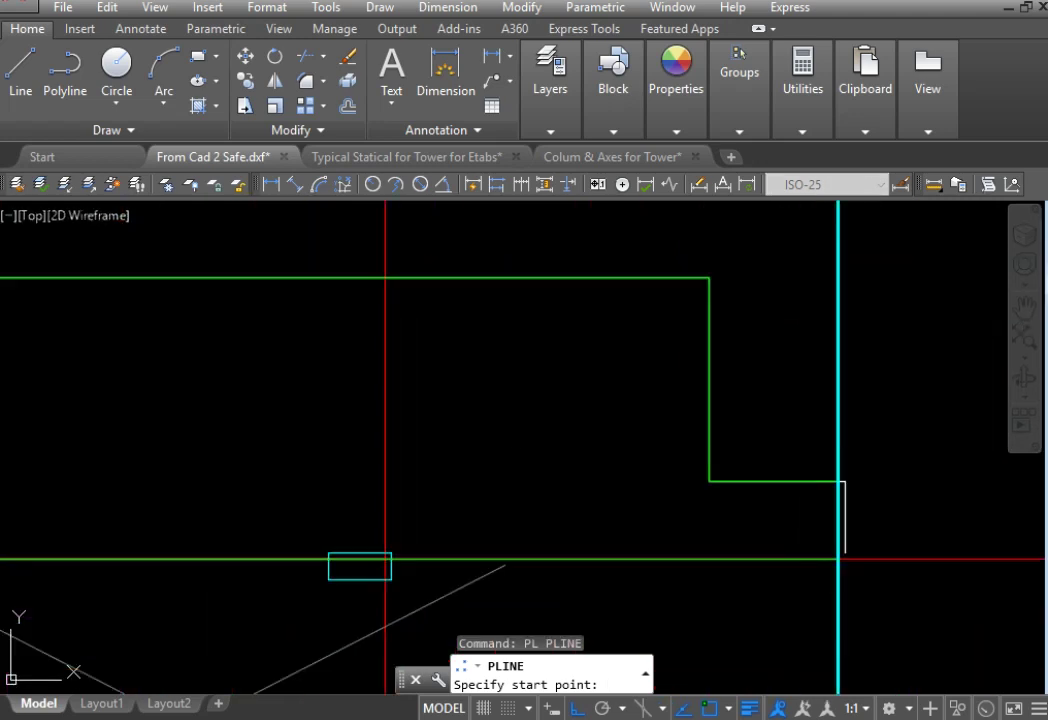
click(709, 481)
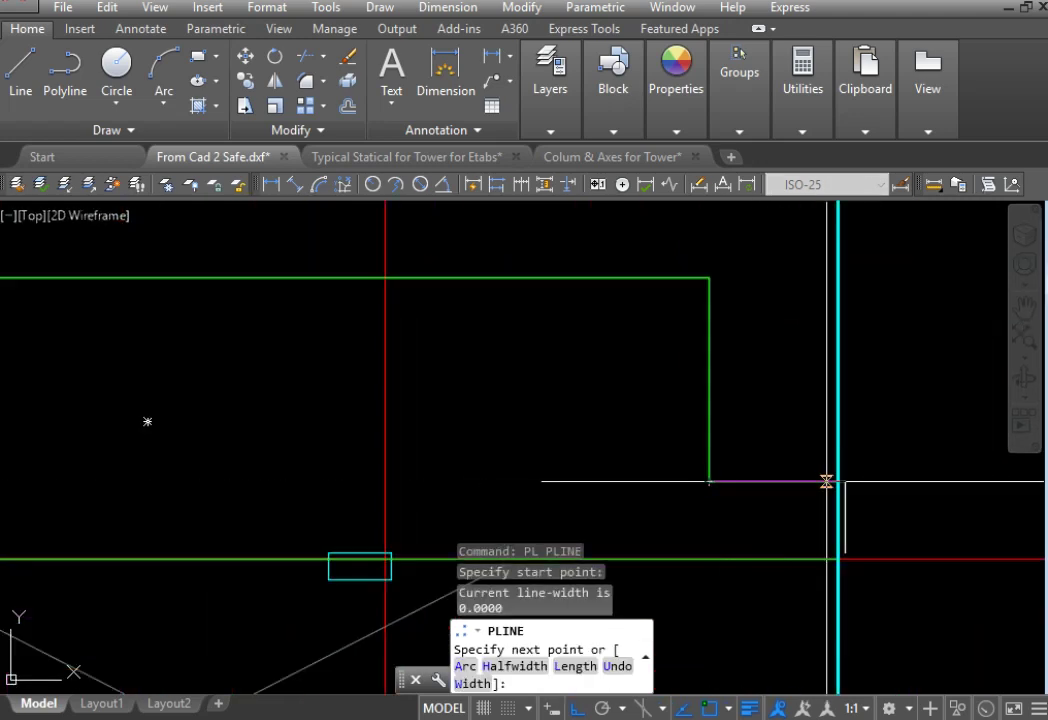
scroll(838, 481, down, 5)
scroll(772, 425, up, 3)
scroll(838, 360, up, 2)
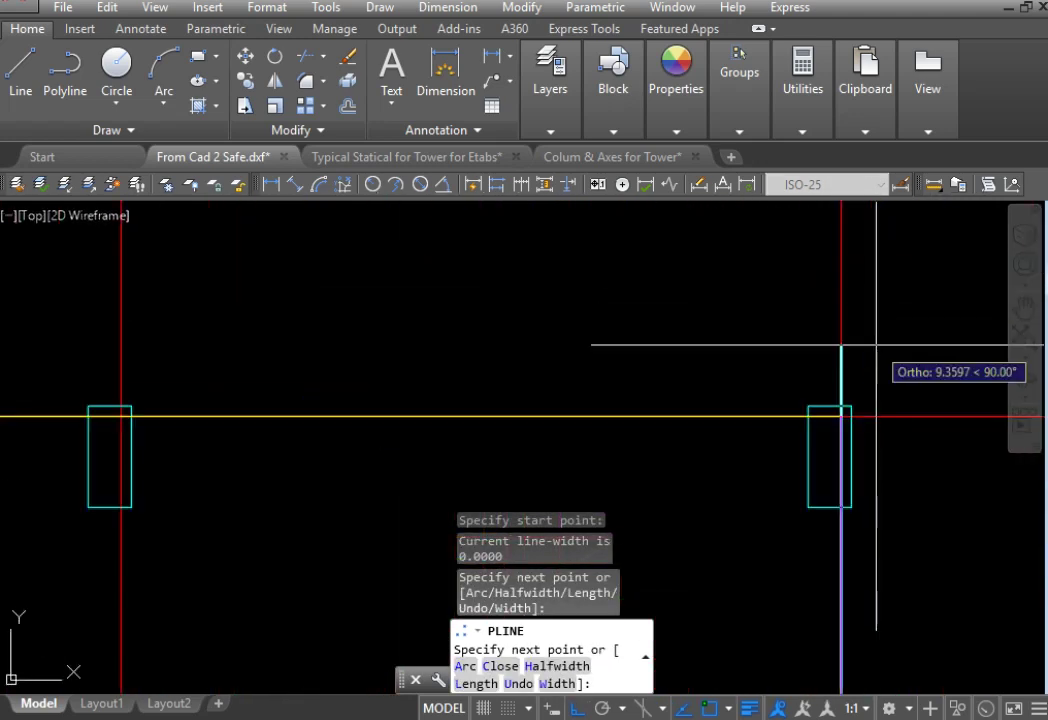
click(841, 416)
scroll(838, 416, down, 2)
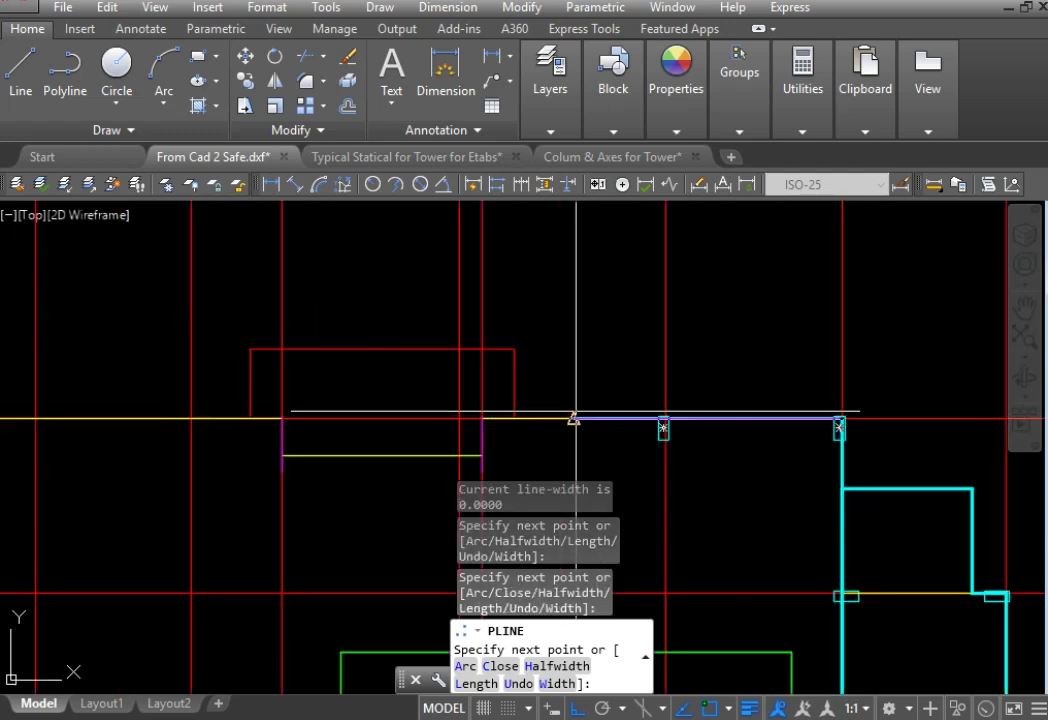
mouse_move(573, 419)
middle_down()
mouse_move(803, 419)
mouse_move(721, 414)
middle_up()
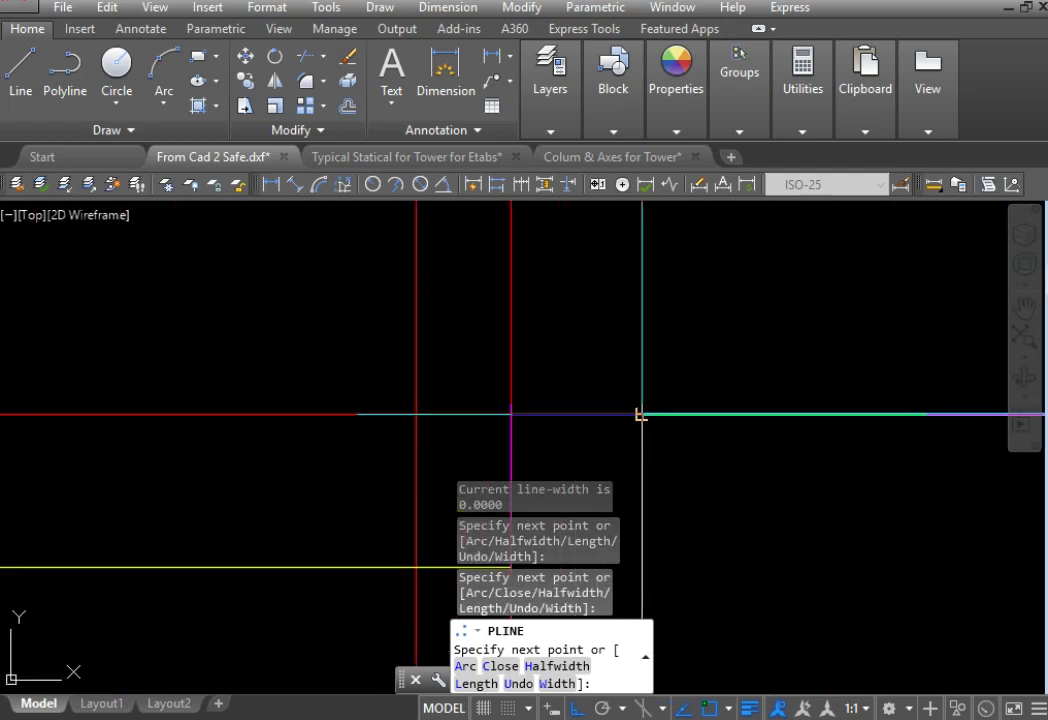
click(511, 413)
scroll(670, 395, down, 5)
click(657, 356)
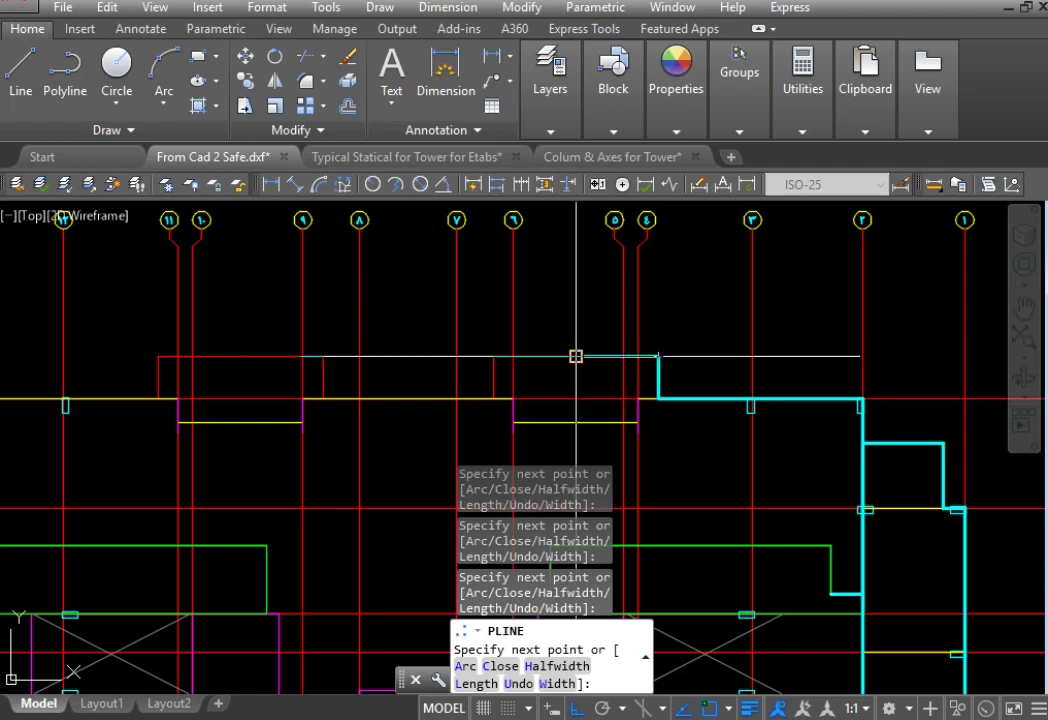
Step: Carry the outline up past the red rectangle's corners and across to the green line corner
scroll(492, 356, up, 2)
scroll(490, 340, up, 2)
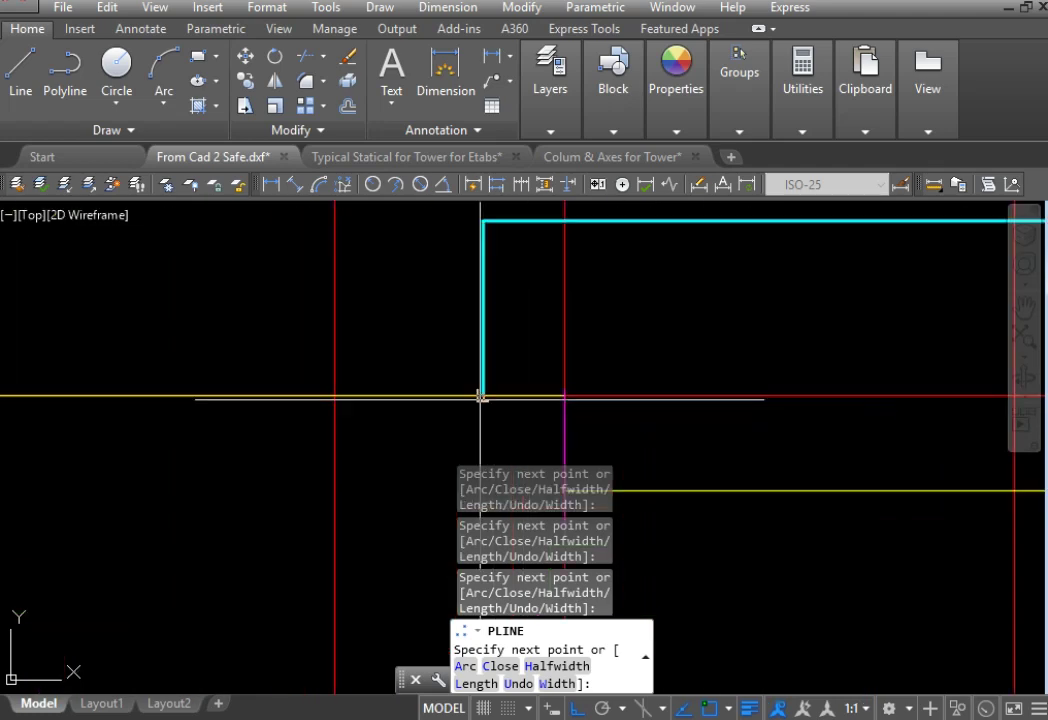
scroll(540, 400, down, 6)
scroll(415, 399, up, 6)
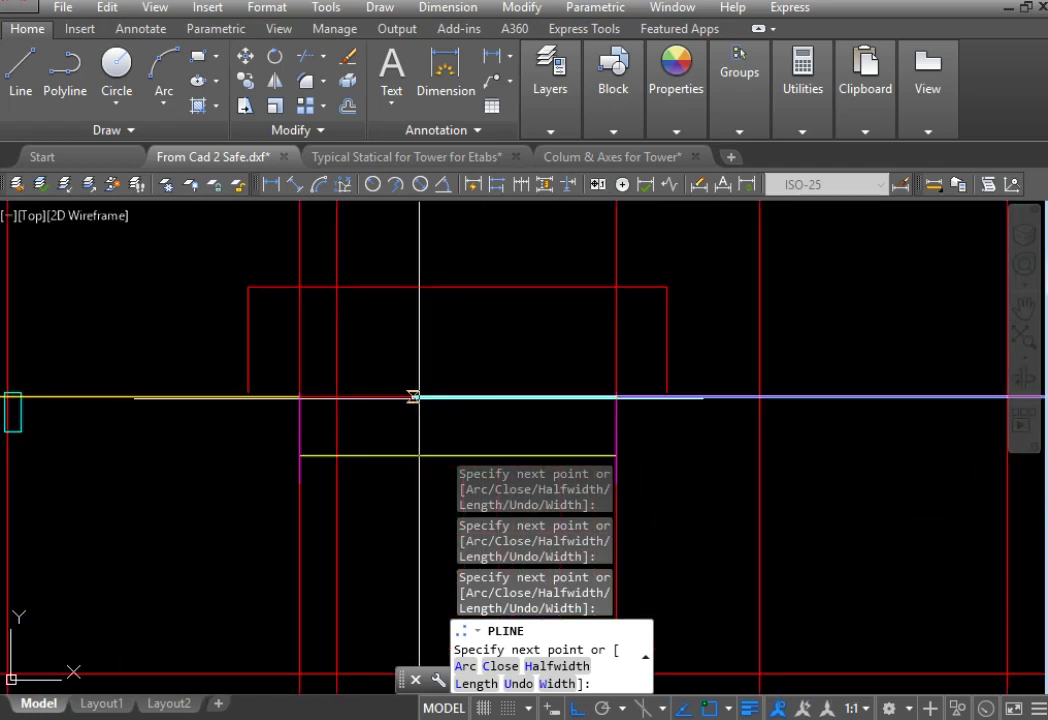
click(666, 397)
click(666, 288)
scroll(420, 288, up, 2)
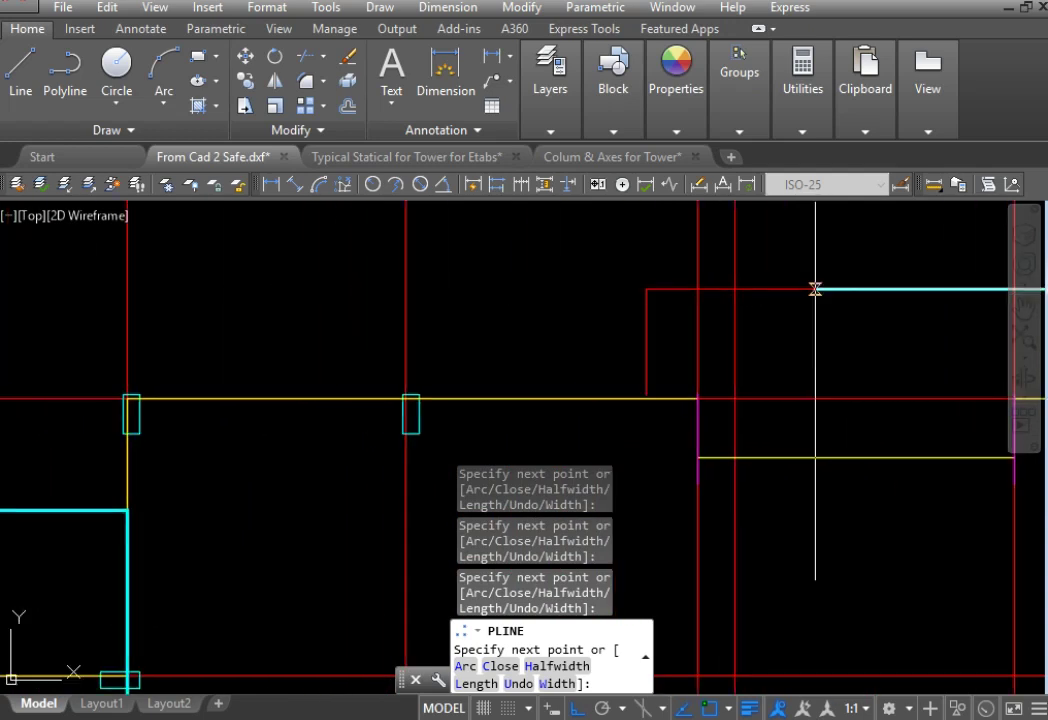
click(646, 213)
scroll(648, 363, up, 1)
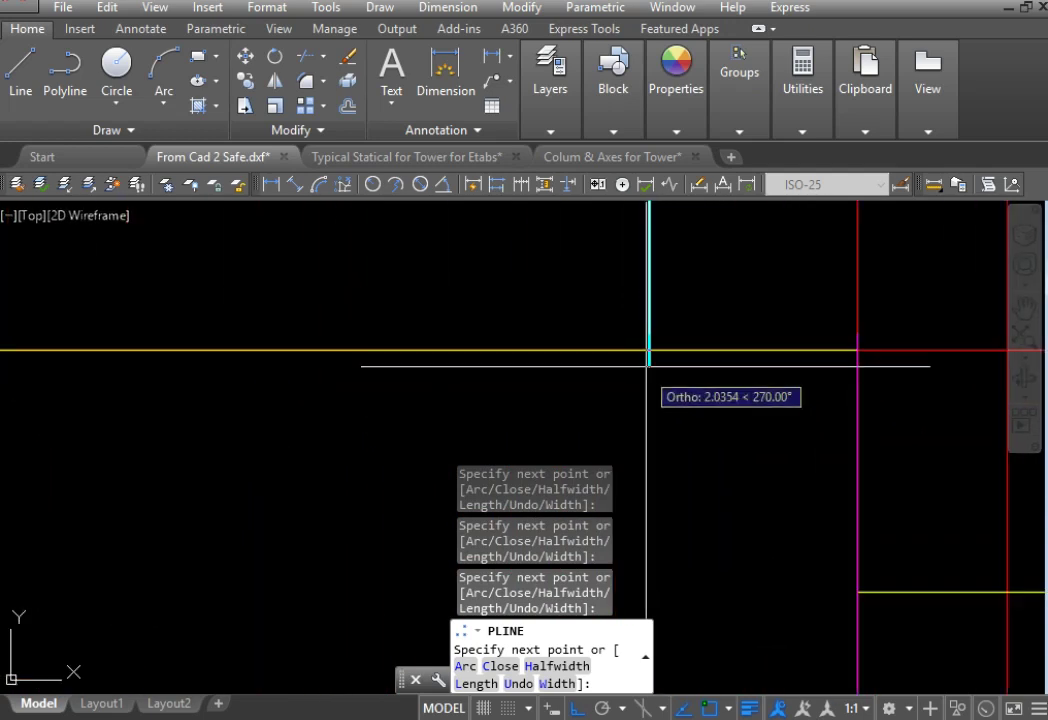
scroll(690, 351, down, 2)
scroll(716, 361, down, 3)
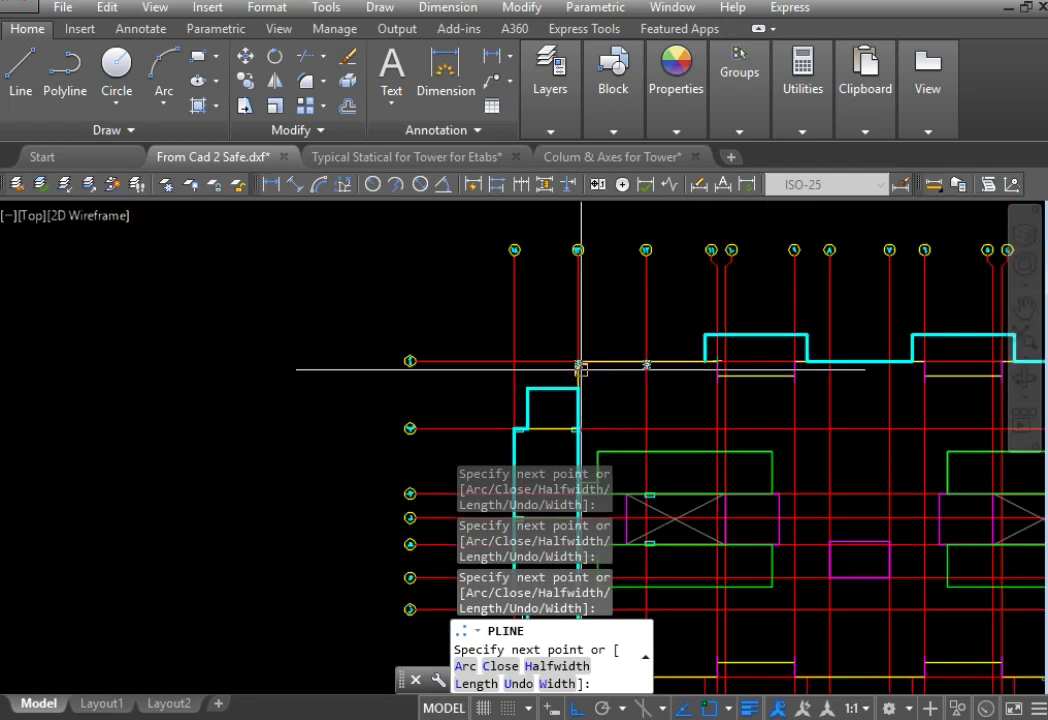
scroll(590, 355, up, 2)
scroll(615, 328, up, 2)
scroll(607, 302, up, 2)
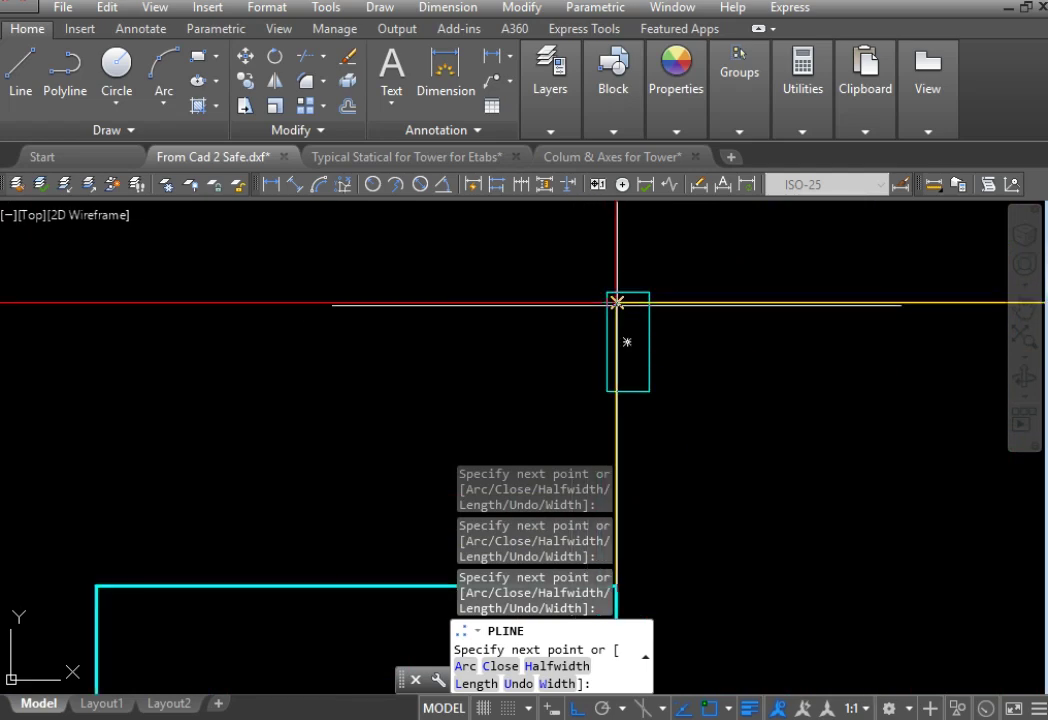
scroll(640, 301, down, 3)
scroll(700, 375, up, 3)
scroll(725, 480, up, 2)
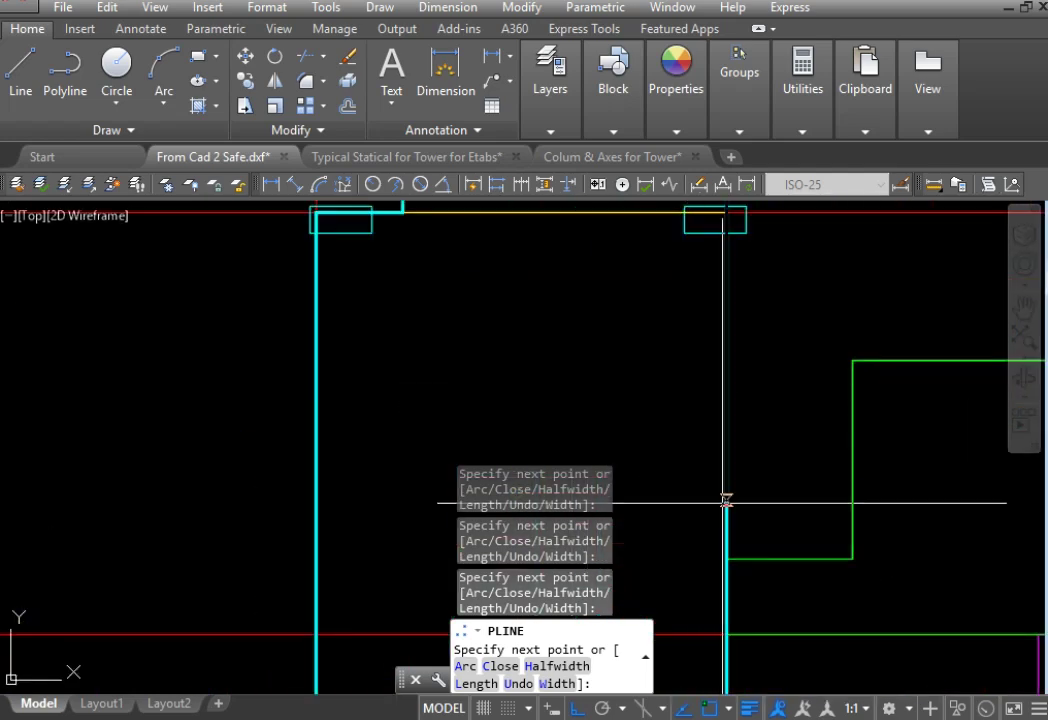
click(726, 559)
click(851, 559)
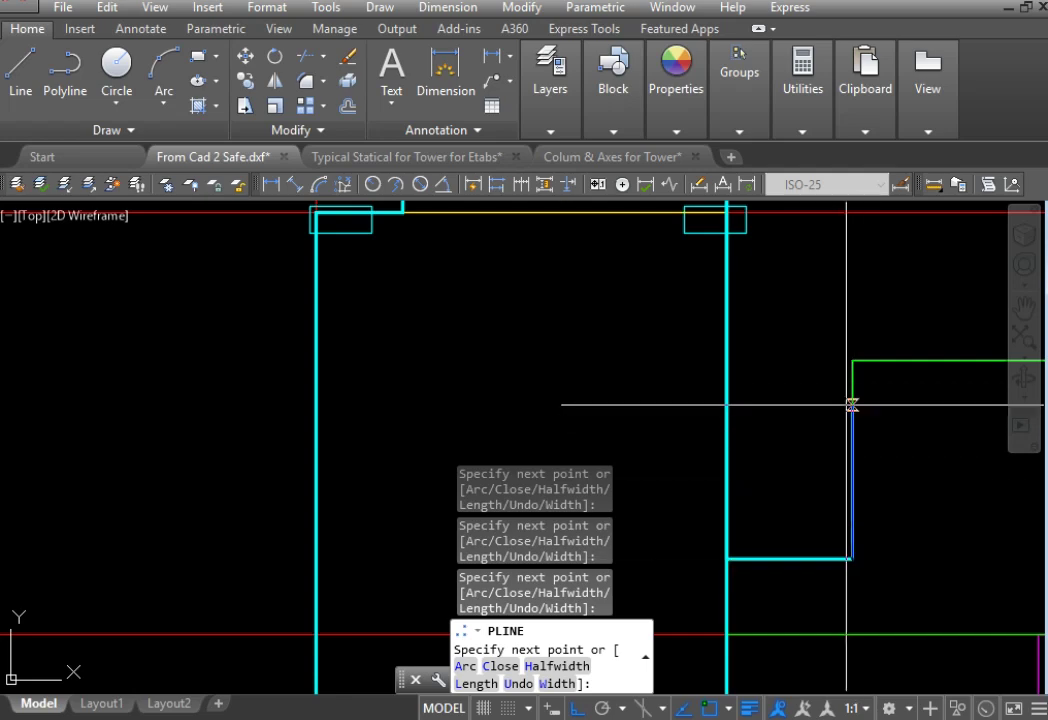
Step: Run the outline down the green edge to the magenta wall corner and close it with C
click(849, 360)
scroll(849, 360, down, 5)
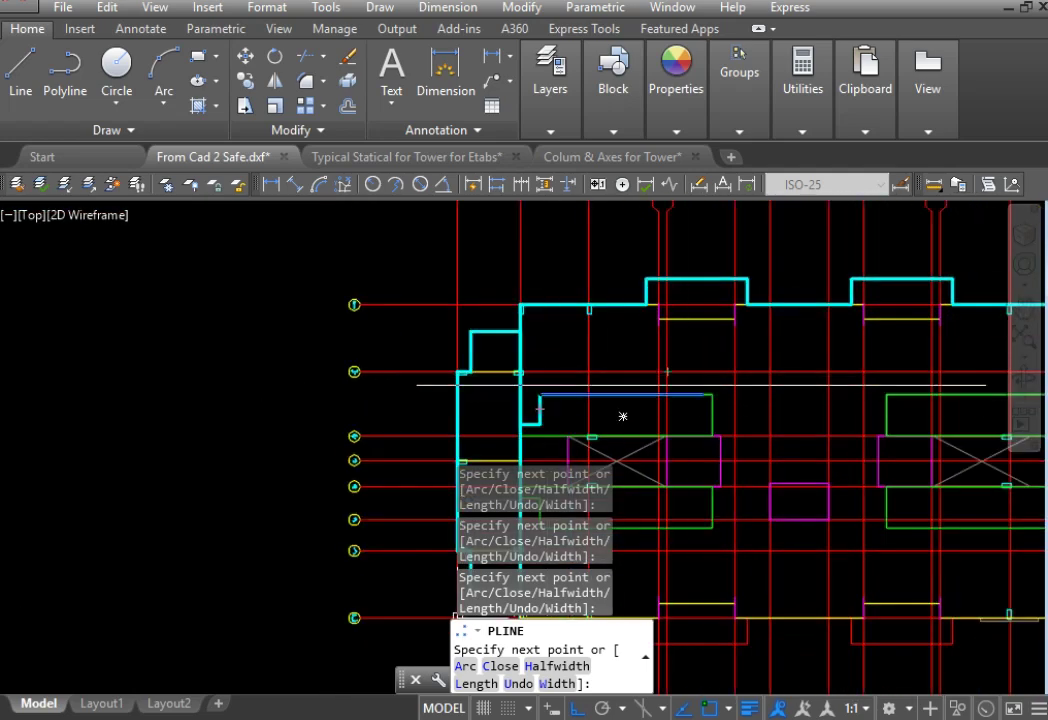
scroll(712, 413, up, 6)
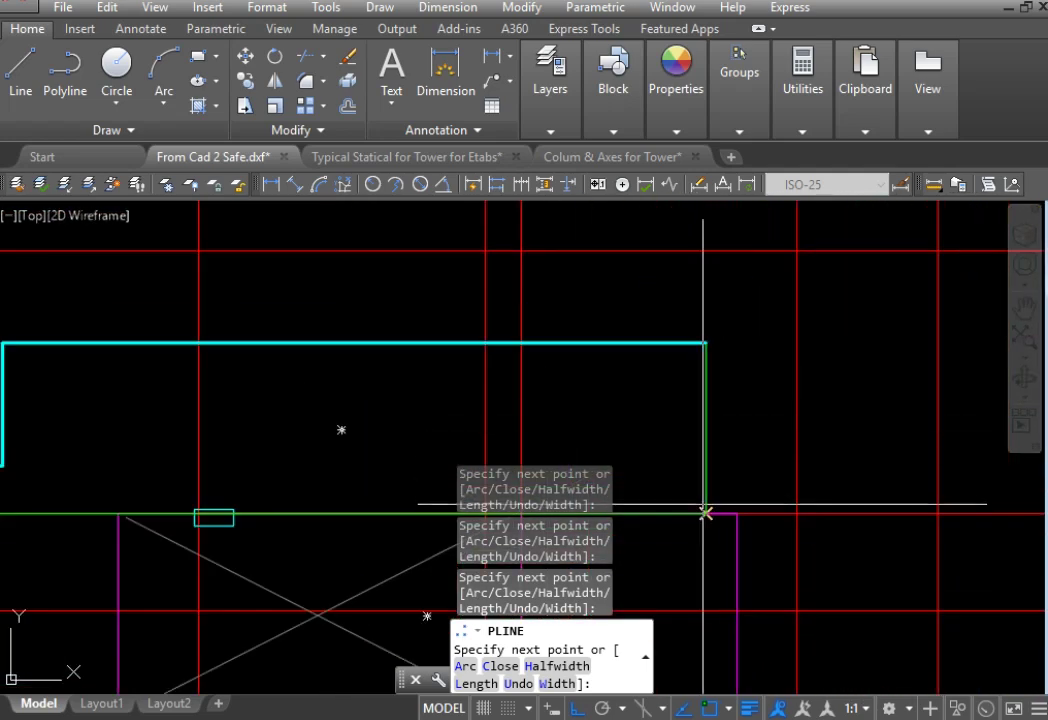
click(737, 513)
scroll(732, 368, down, 5)
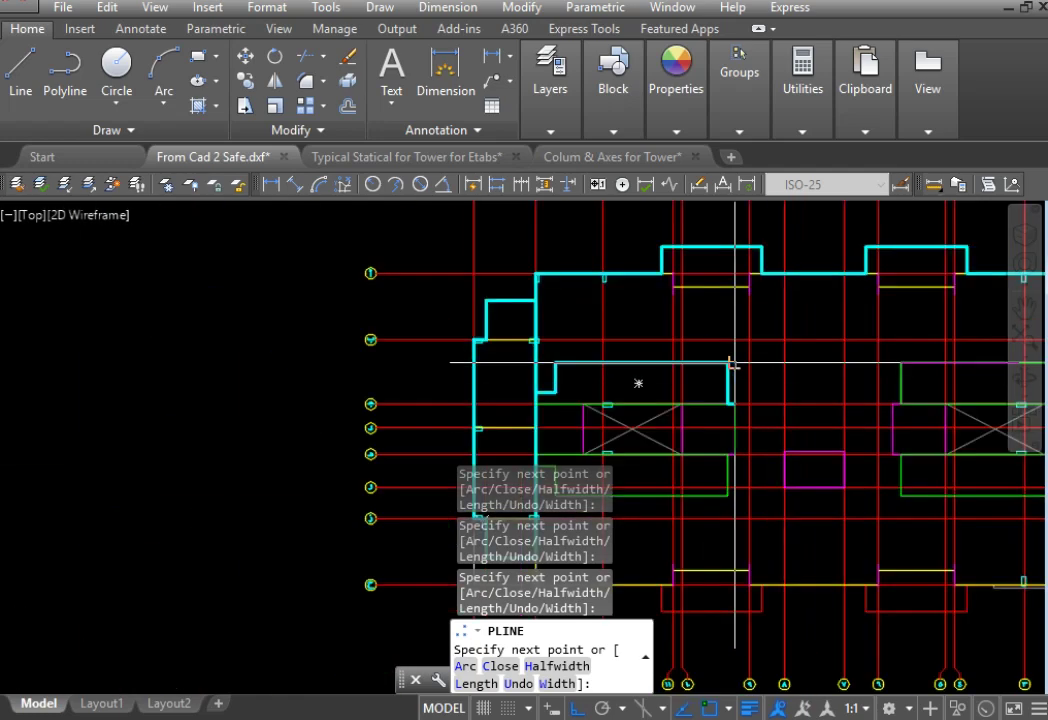
scroll(743, 378, up, 4)
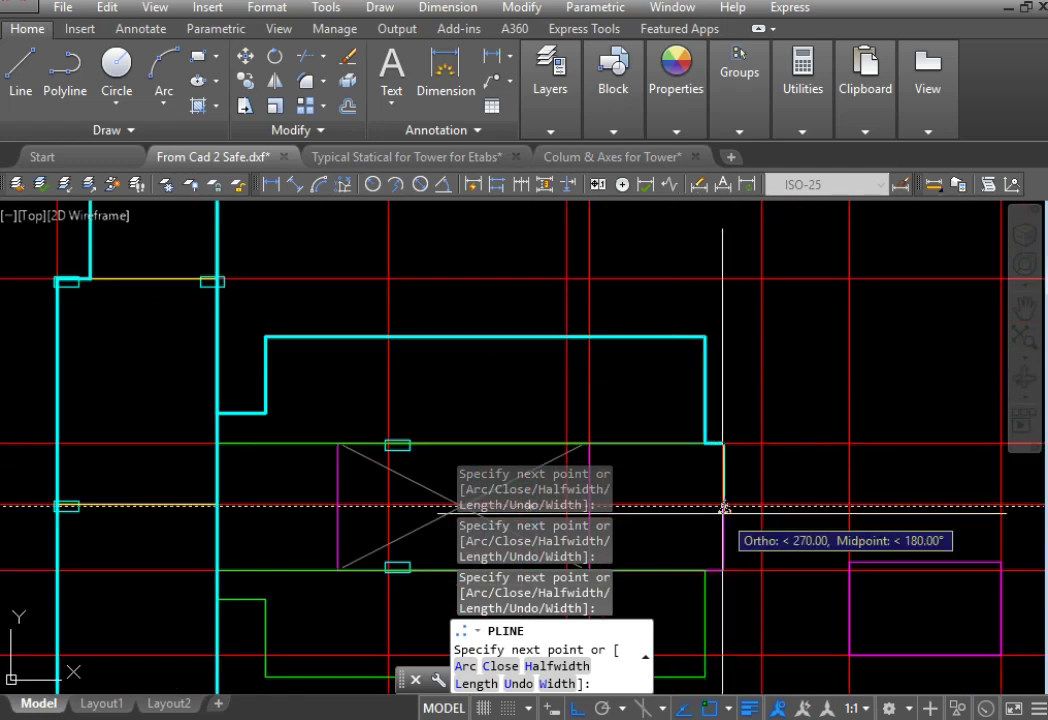
scroll(700, 470, down, 4)
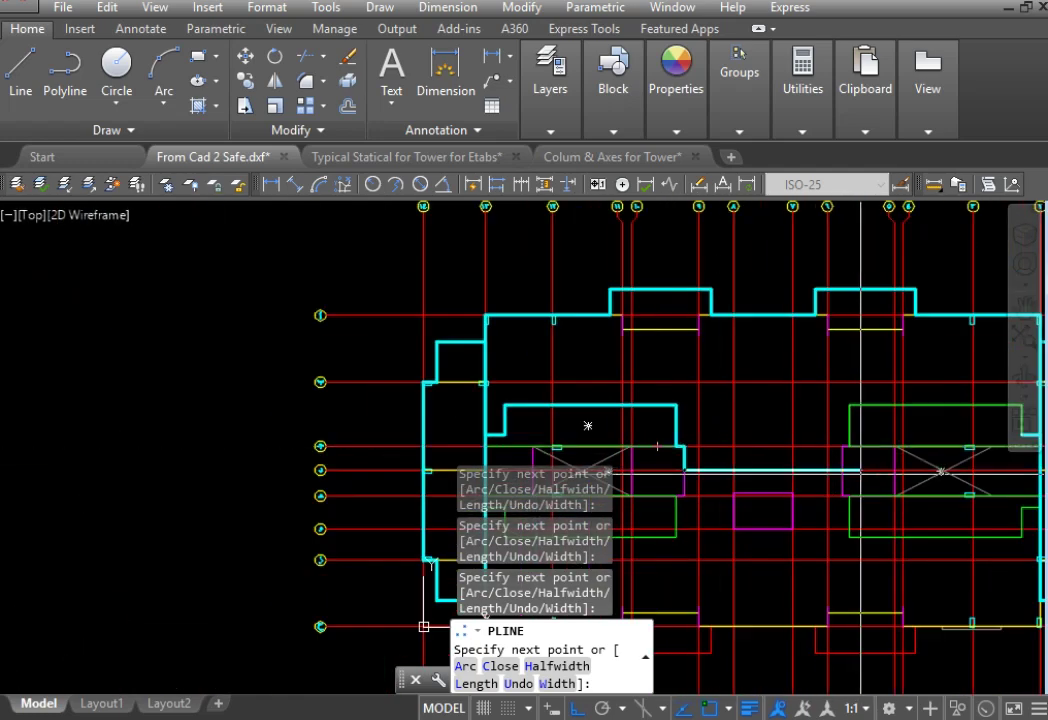
scroll(830, 468, up, 3)
scroll(830, 468, up, 2)
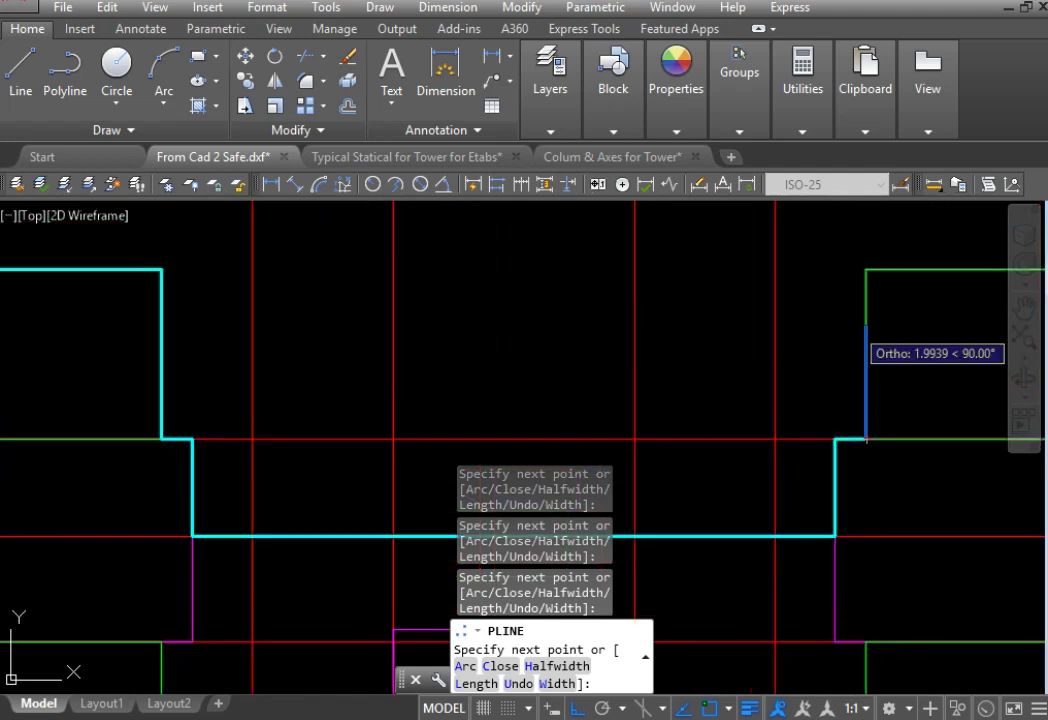
scroll(866, 316, down, 3)
scroll(750, 380, up, 1)
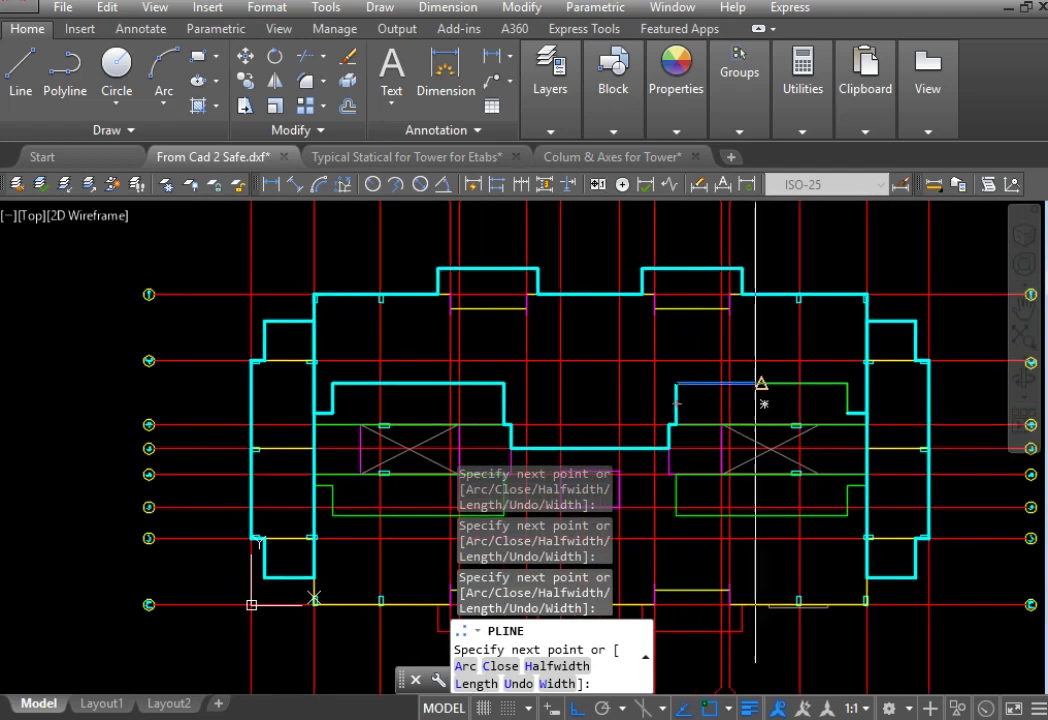
scroll(760, 380, up, 3)
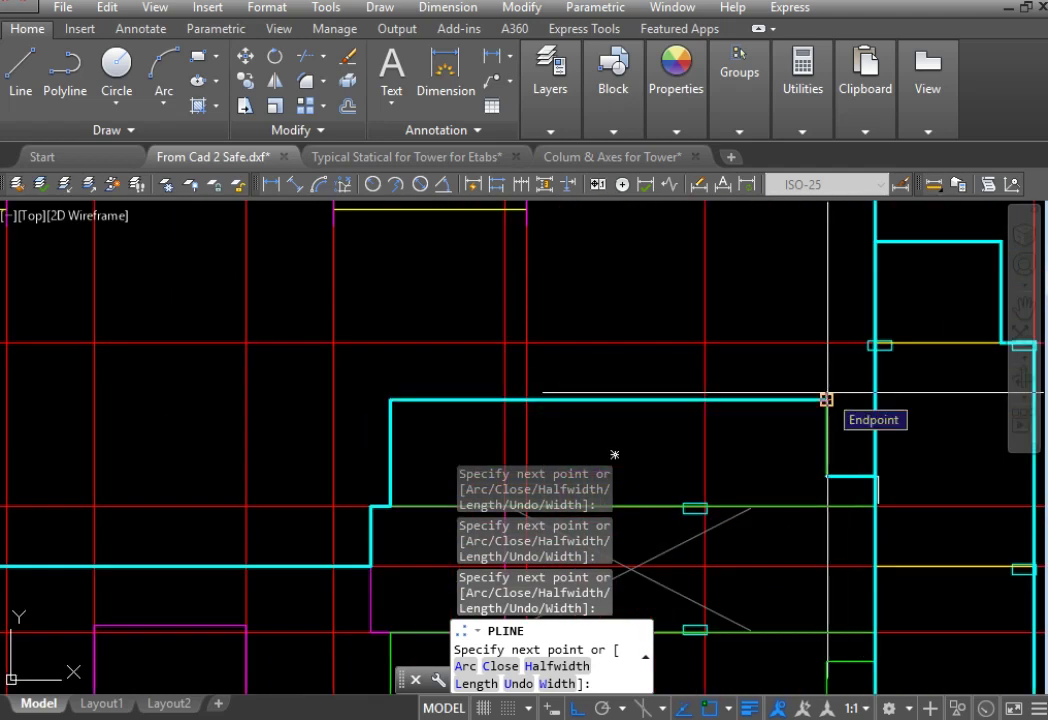
click(827, 393)
key(Return)
scroll(830, 393, down, 4)
scroll(797, 362, up, 1)
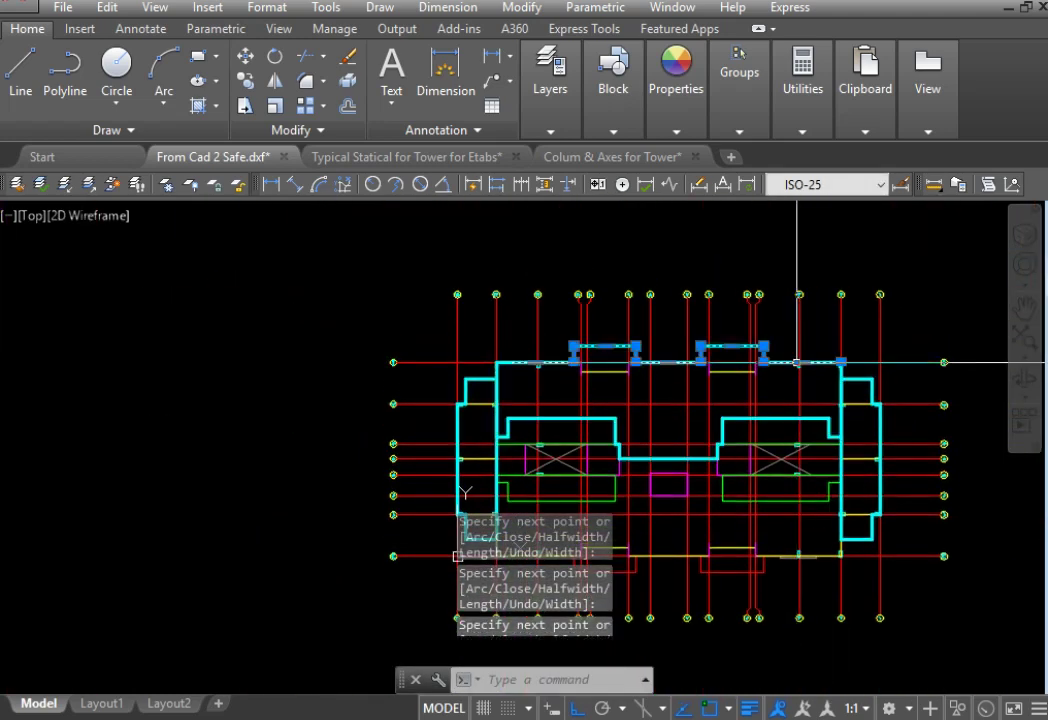
text(c)
key(Return)
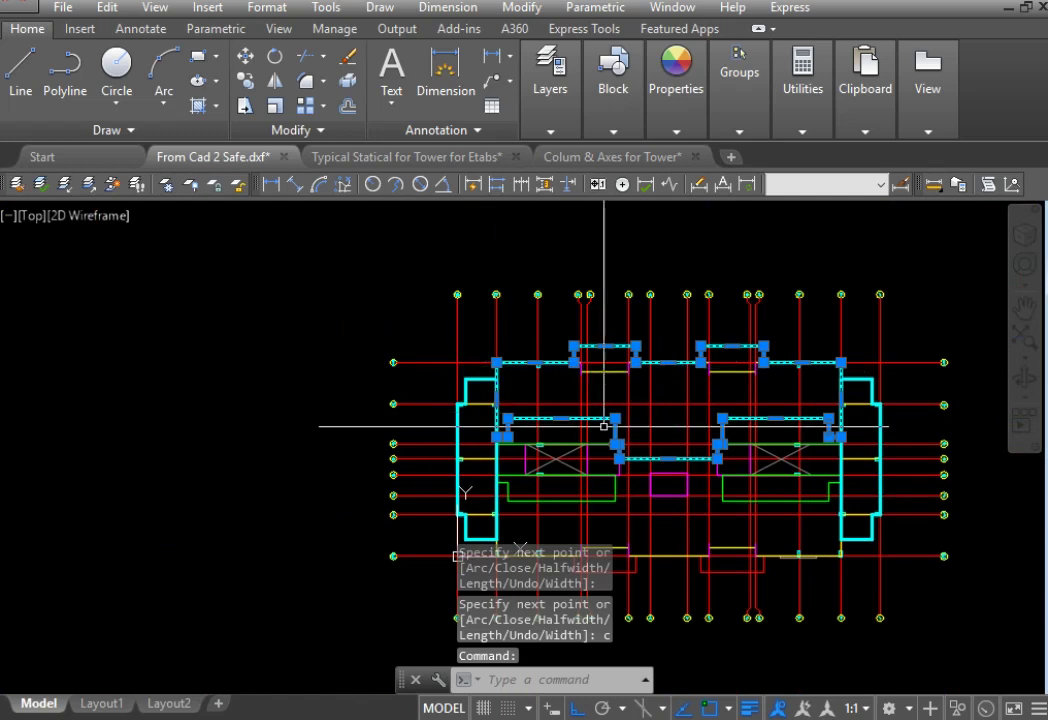
scroll(742, 515, up, 4)
key(Escape)
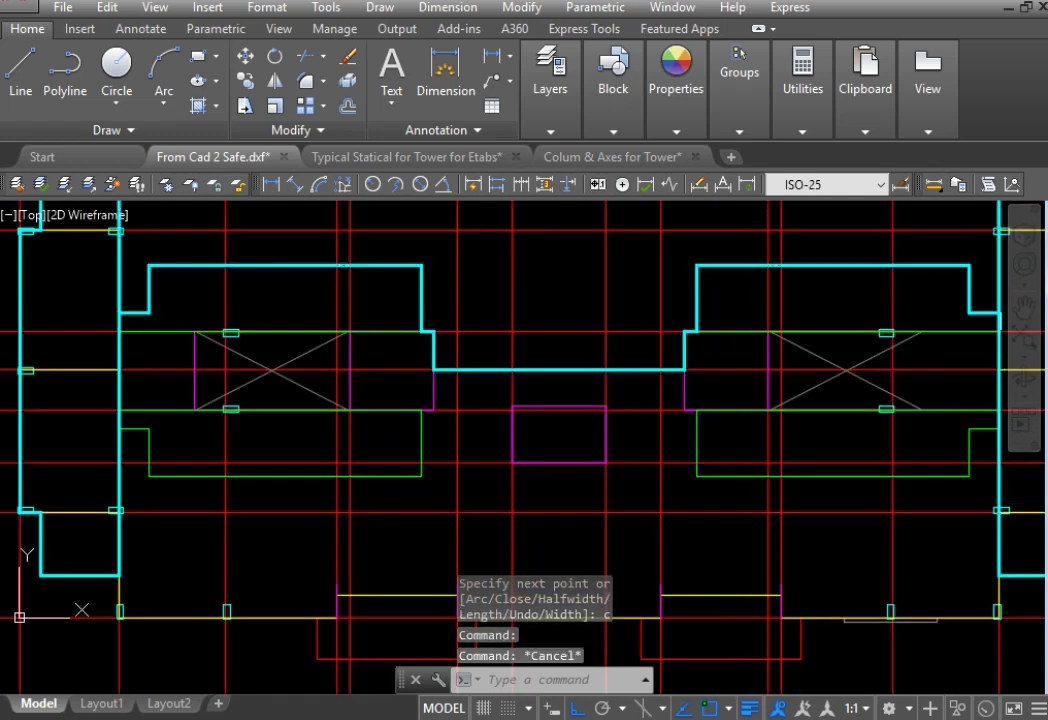
scroll(900, 490, down, 2)
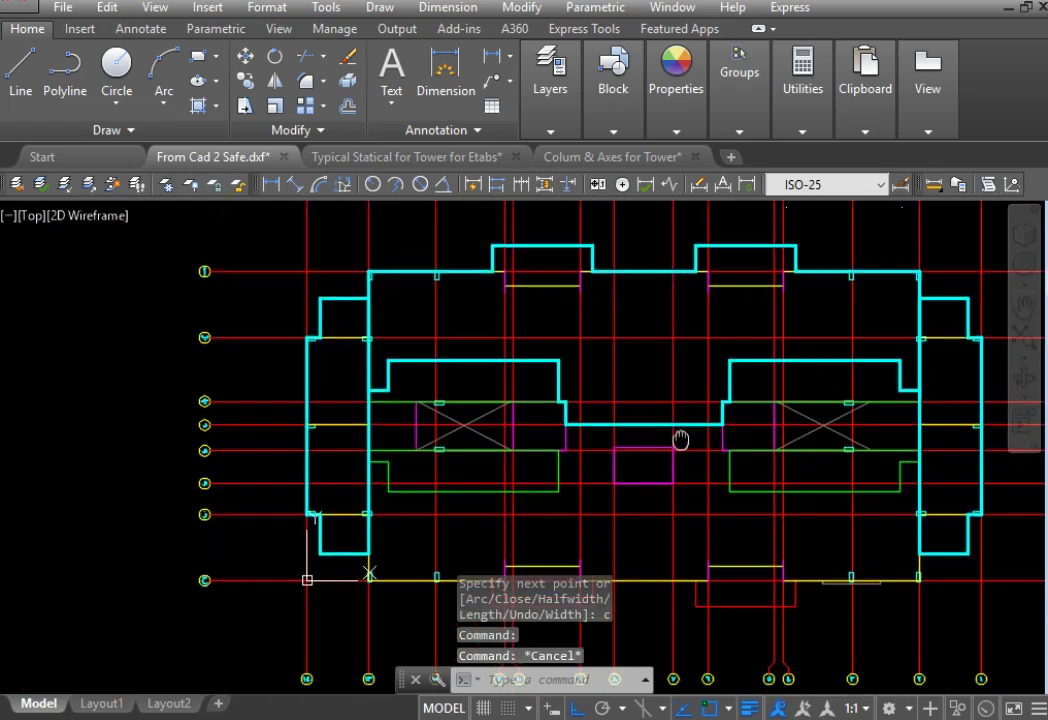
middle_drag(679, 437, 663, 478)
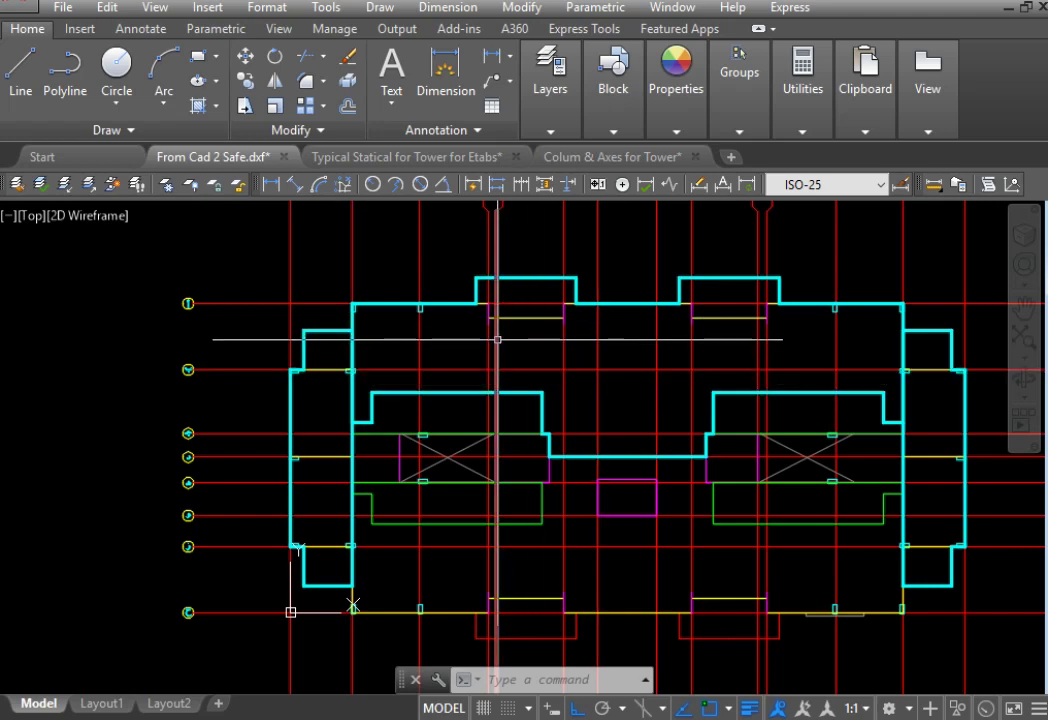
scroll(505, 480, up, 5)
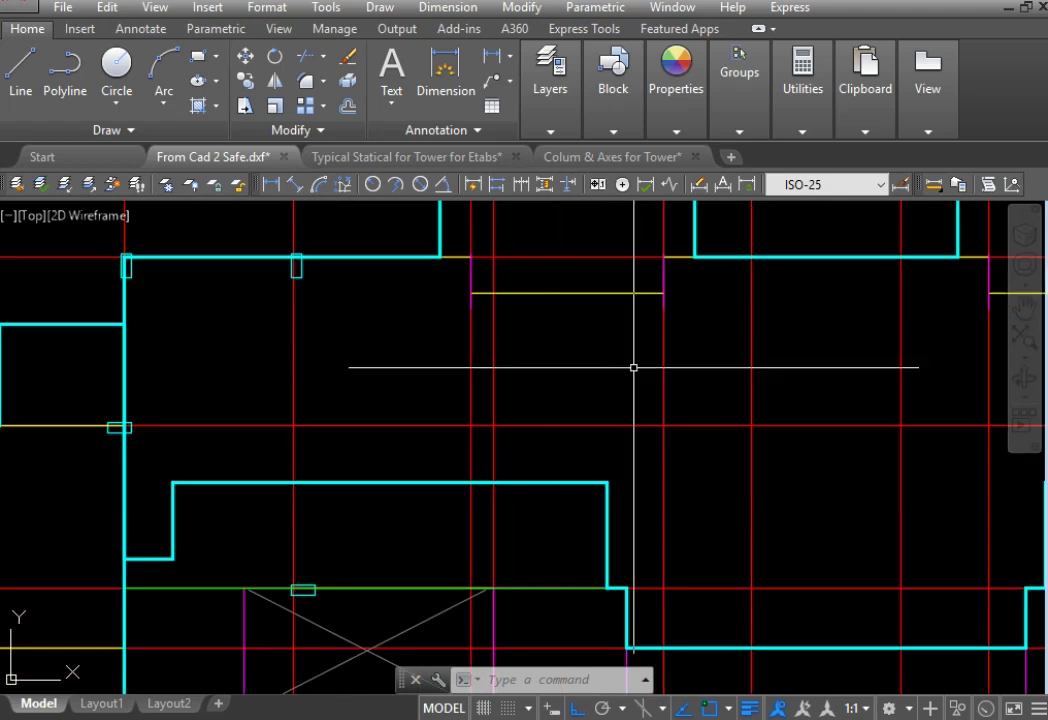
scroll(634, 368, down, 4)
scroll(634, 368, down, 2)
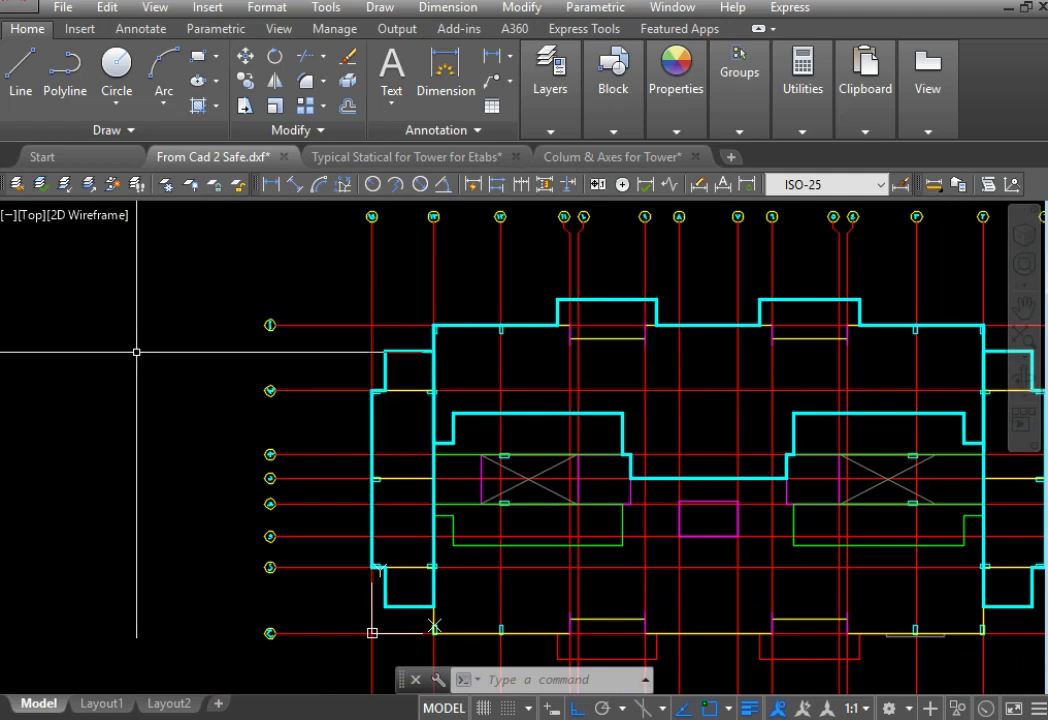
scroll(234, 397, down, 2)
scroll(444, 437, up, 5)
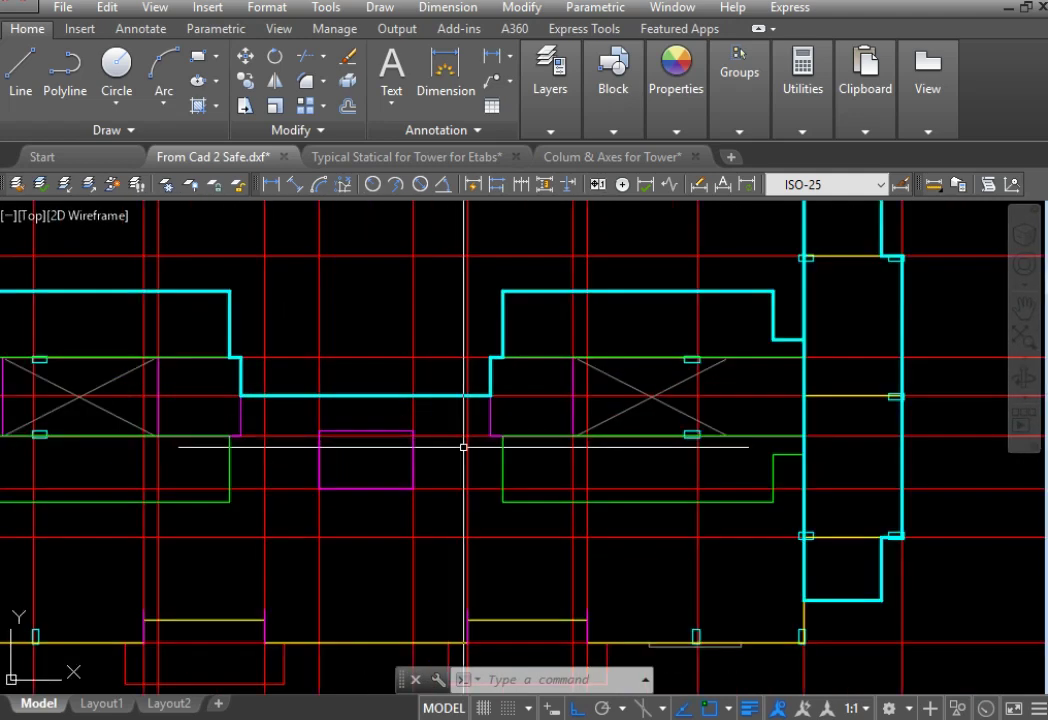
Step: Start a new polyline on the cyan slab edge and trace the stepped bottom-edge corners
text(p1)
scroll(593, 449, up, 3)
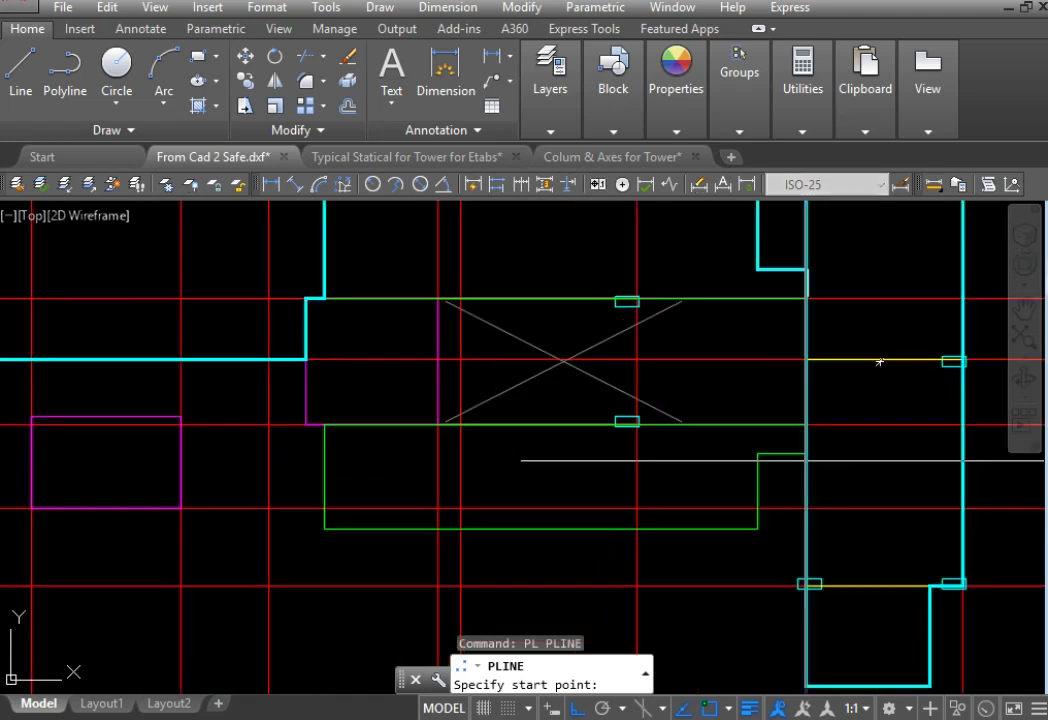
scroll(593, 449, up, 3)
click(788, 433)
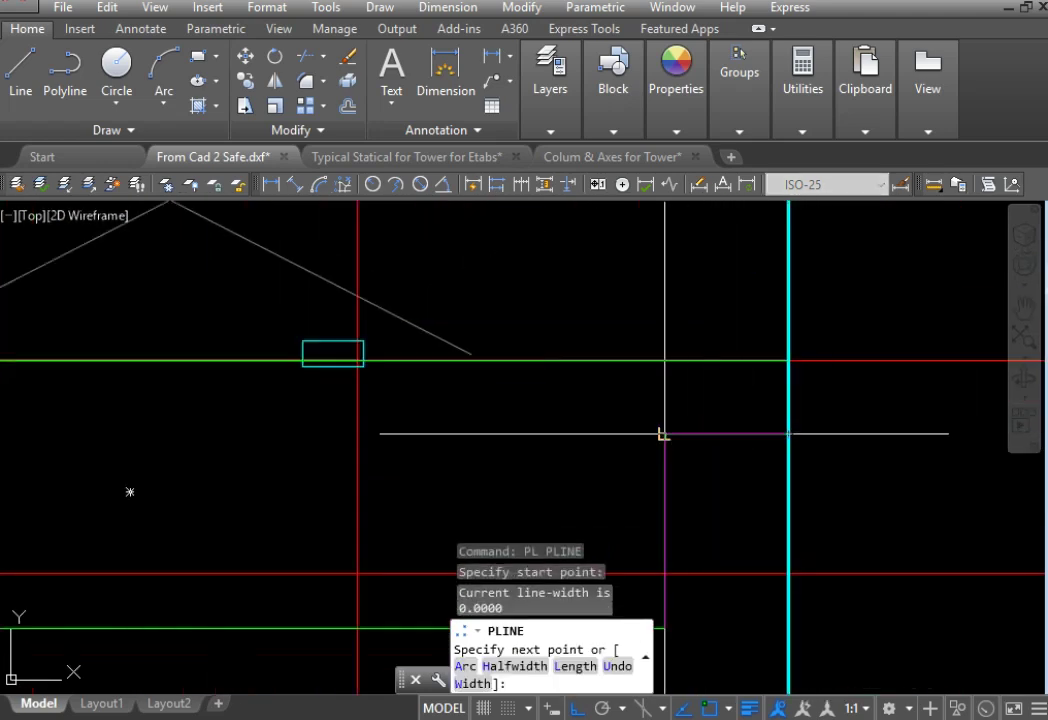
click(700, 433)
scroll(695, 455, down, 3)
scroll(692, 468, down, 2)
click(693, 472)
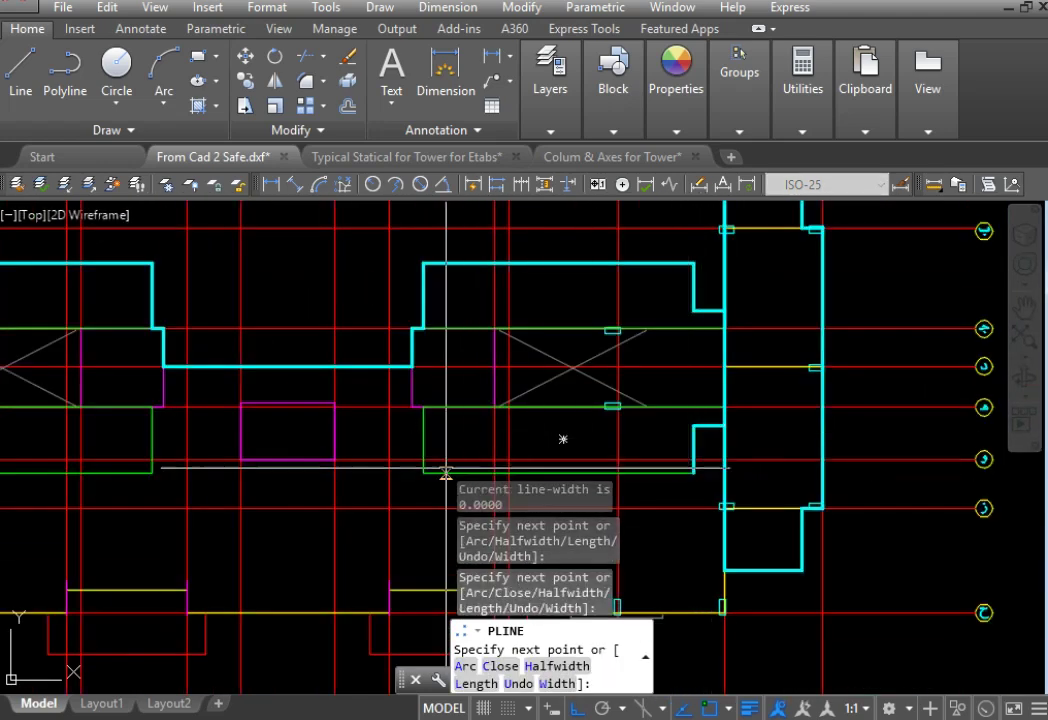
click(423, 472)
scroll(411, 393, up, 4)
scroll(411, 393, up, 2)
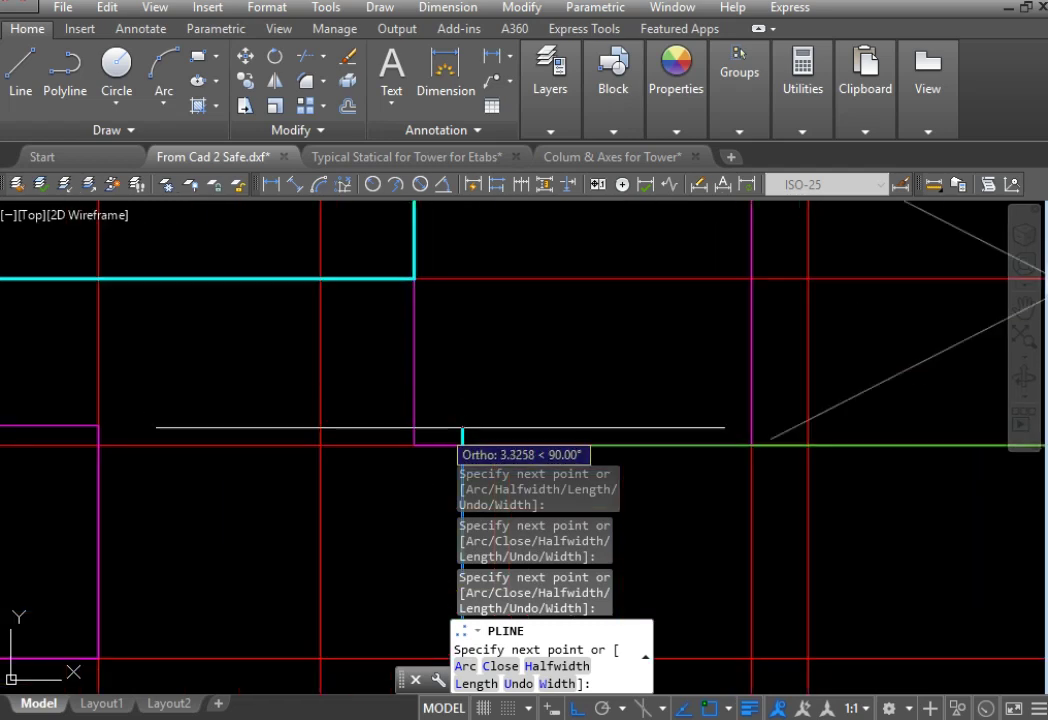
click(461, 444)
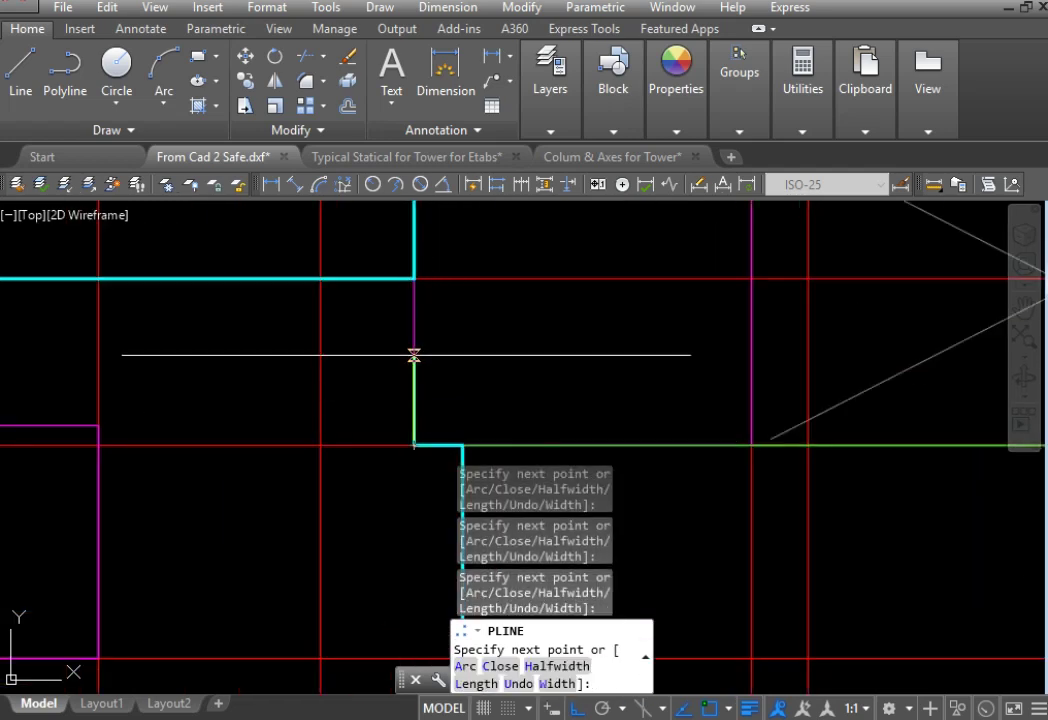
Step: Continue the outline to the column edge corner and the next slab corner
scroll(517, 296, down, 3)
scroll(386, 283, up, 5)
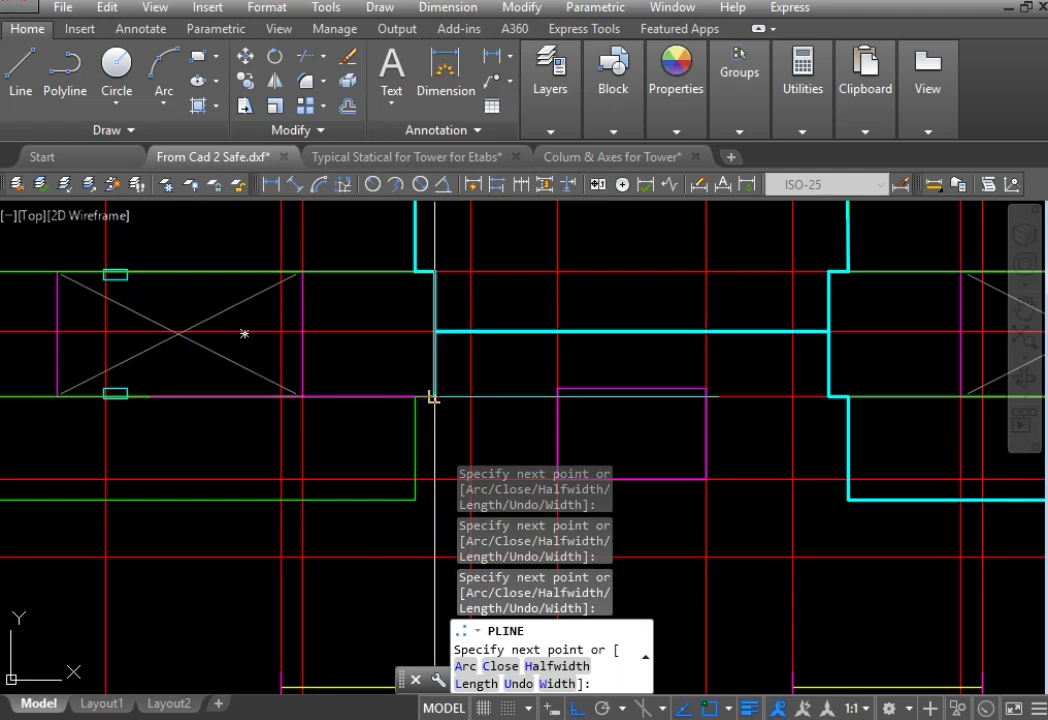
scroll(414, 498, down, 5)
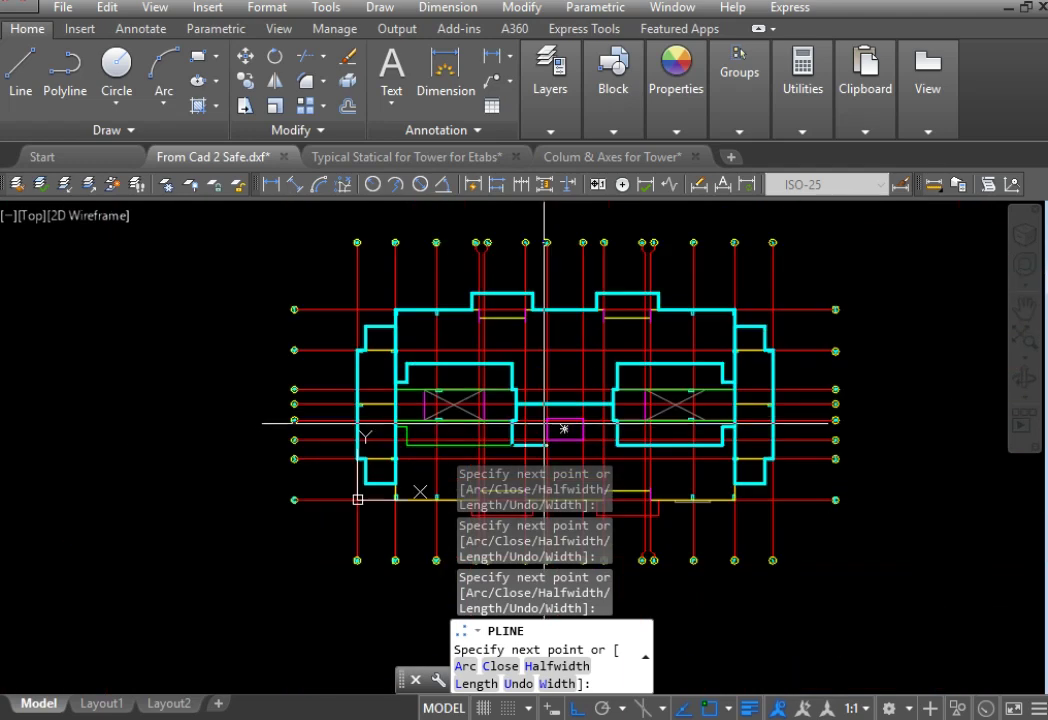
scroll(448, 440, up, 4)
scroll(394, 437, up, 4)
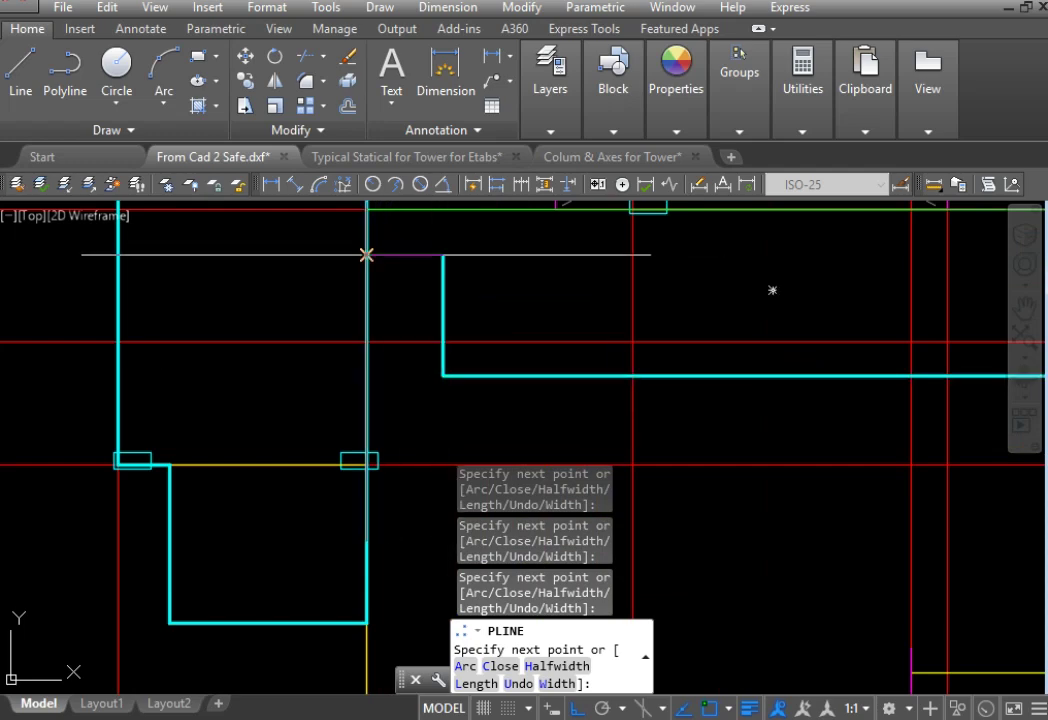
scroll(371, 244, down, 6)
scroll(371, 250, up, 2)
scroll(363, 300, up, 2)
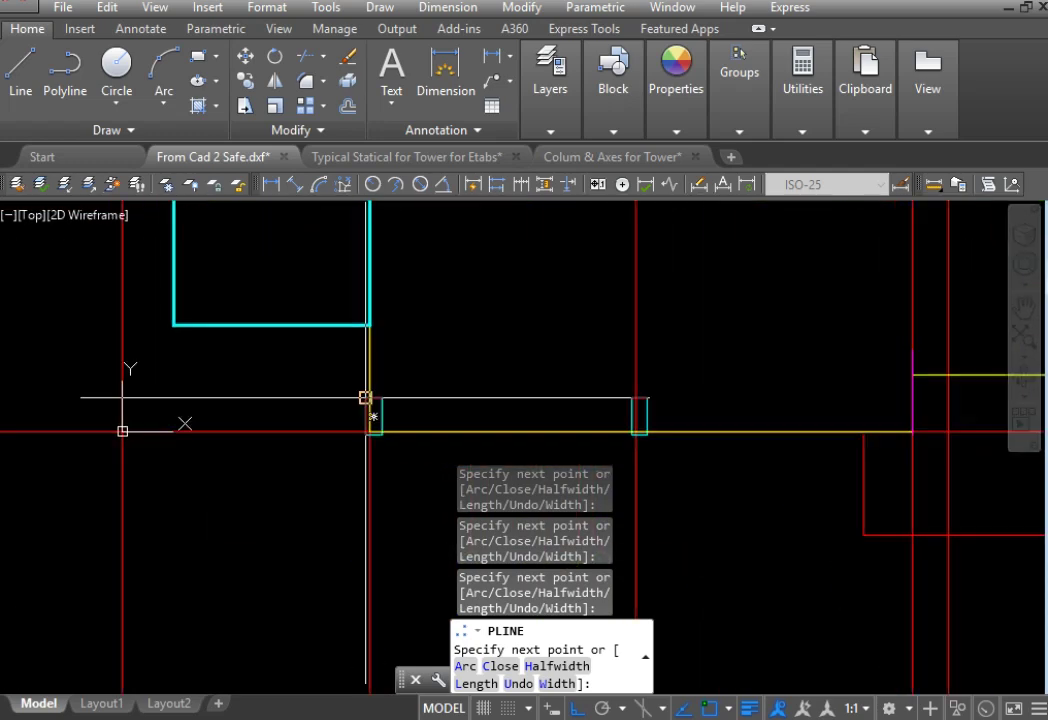
scroll(363, 397, up, 2)
scroll(367, 433, up, 1)
scroll(367, 439, down, 3)
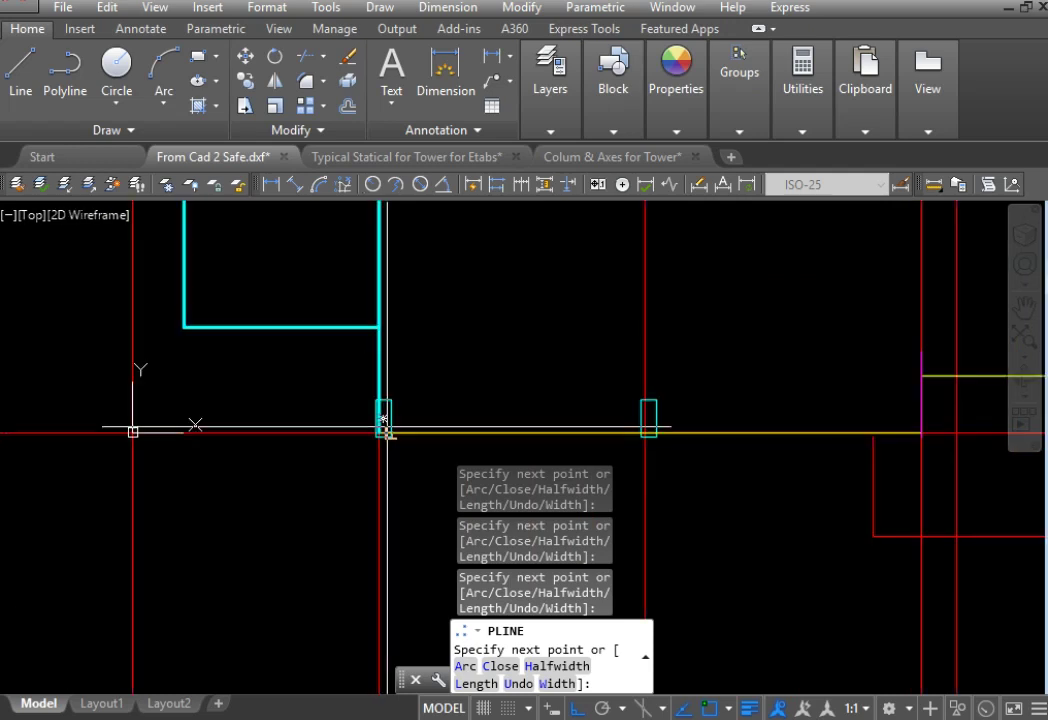
scroll(900, 445, up, 3)
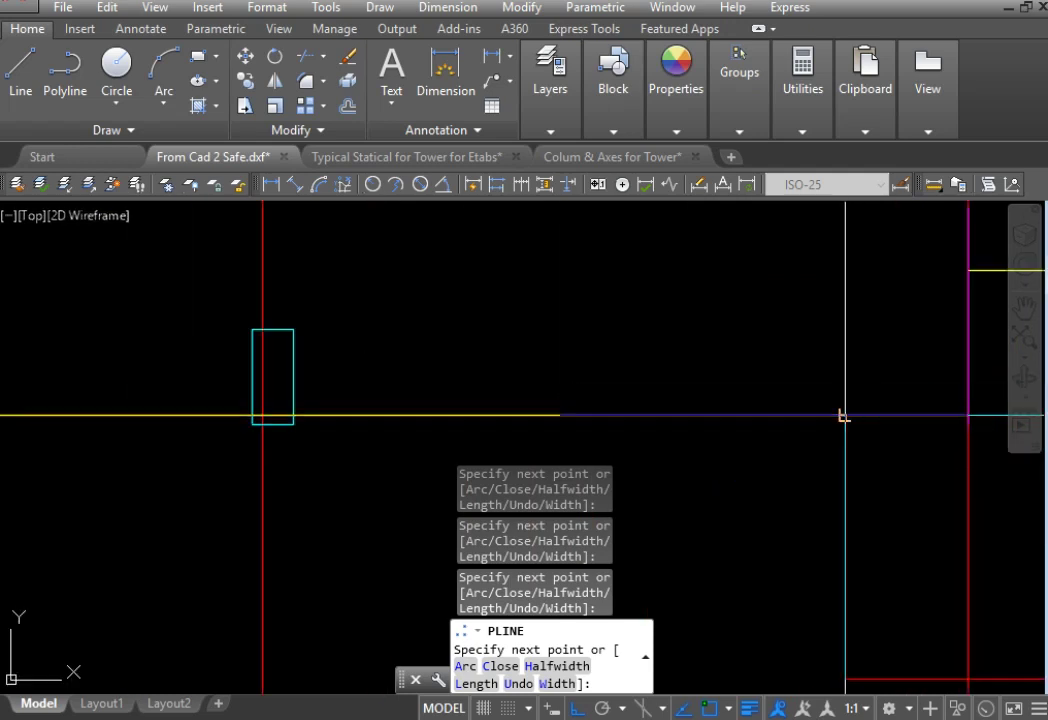
click(842, 416)
scroll(838, 420, down, 4)
scroll(855, 520, down, 3)
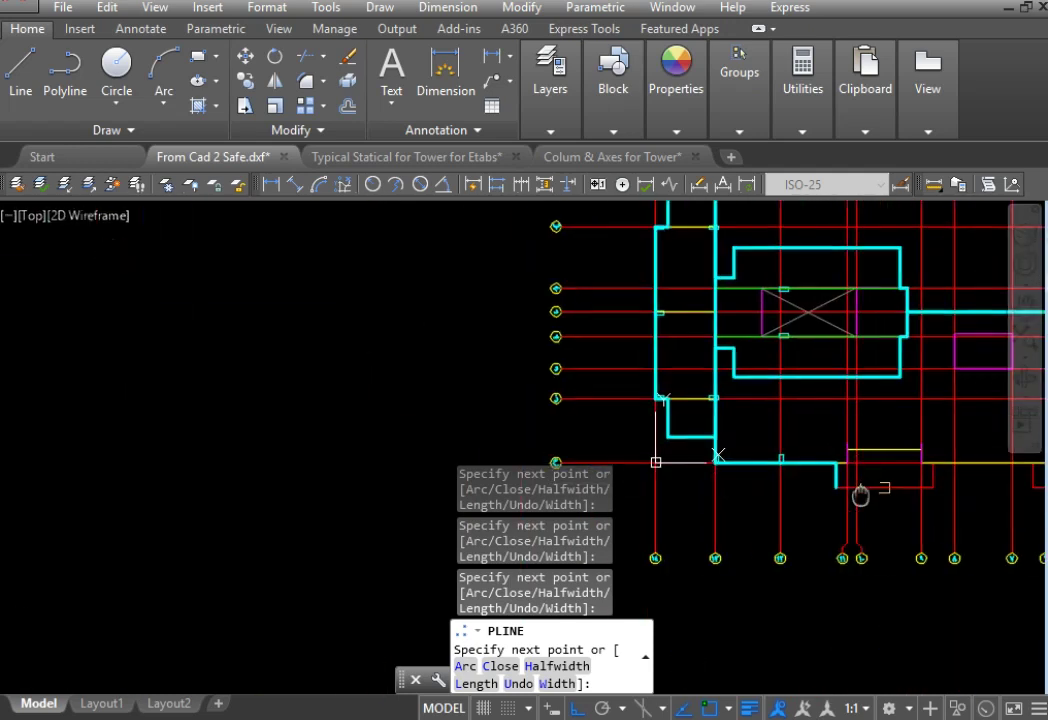
scroll(861, 491, up, 2)
scroll(780, 530, up, 1)
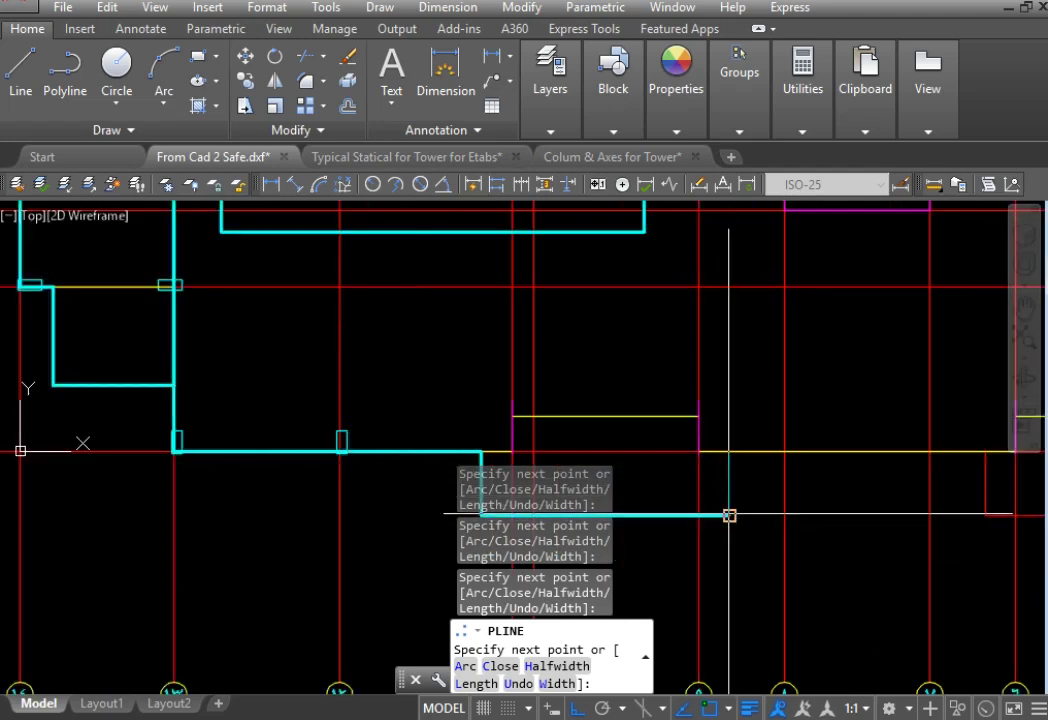
scroll(730, 505, up, 3)
scroll(720, 470, up, 3)
click(714, 474)
Step: Add the lower corner of the vertical segment and finish the slab outline
scroll(800, 460, down, 4)
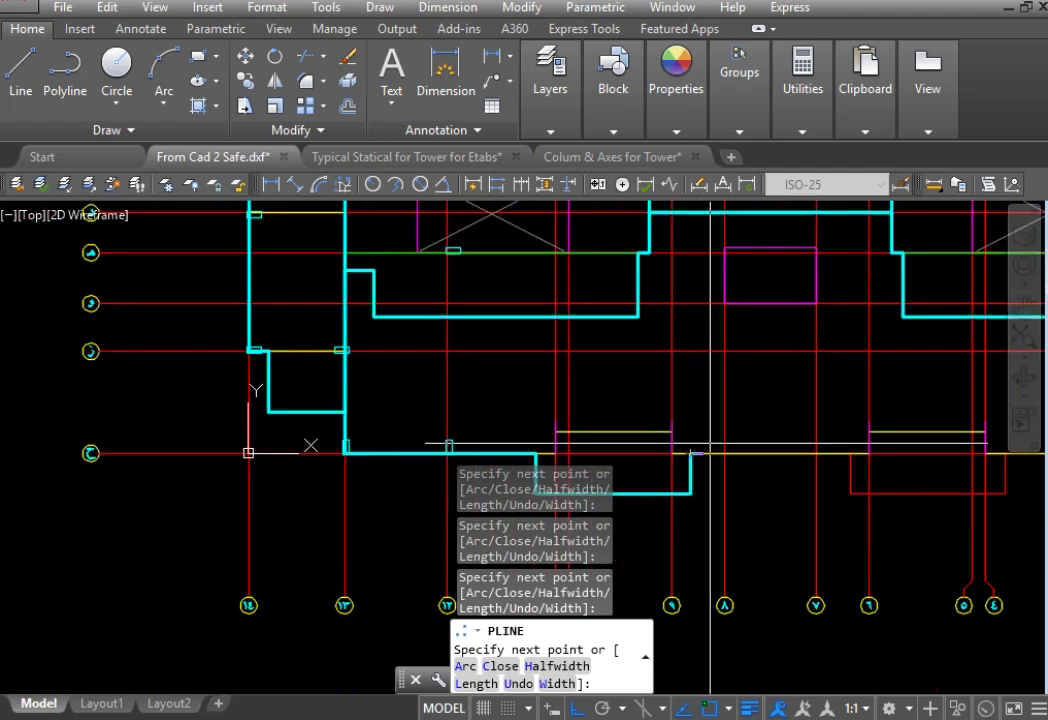
scroll(847, 452, up, 2)
scroll(847, 455, up, 2)
scroll(845, 456, up, 4)
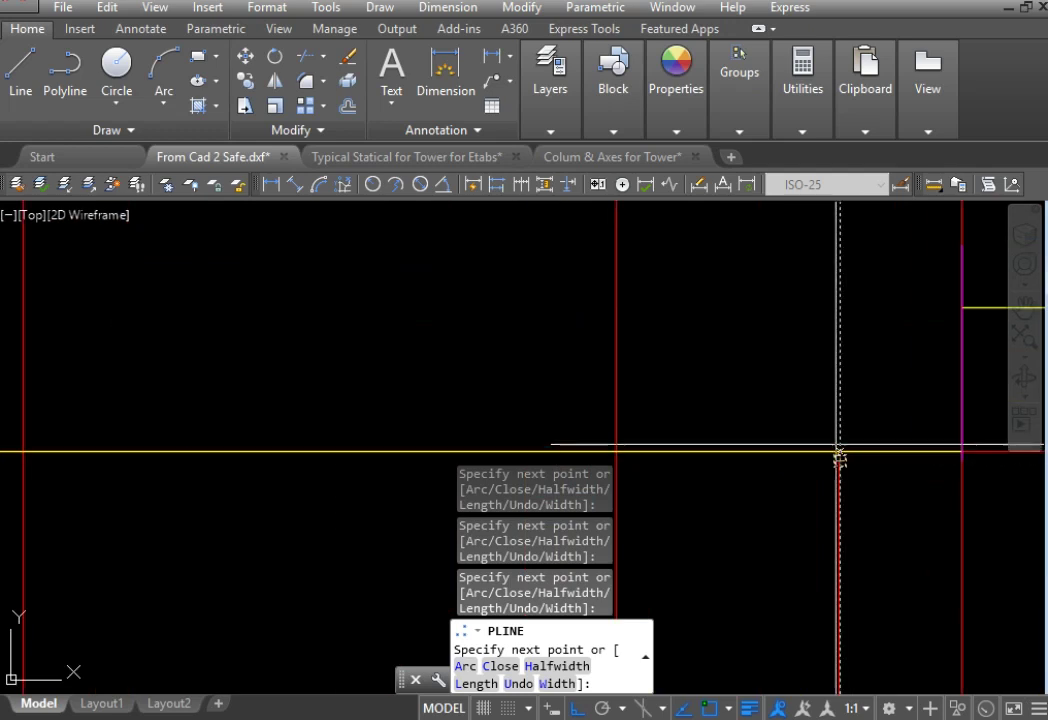
scroll(838, 453, down, 6)
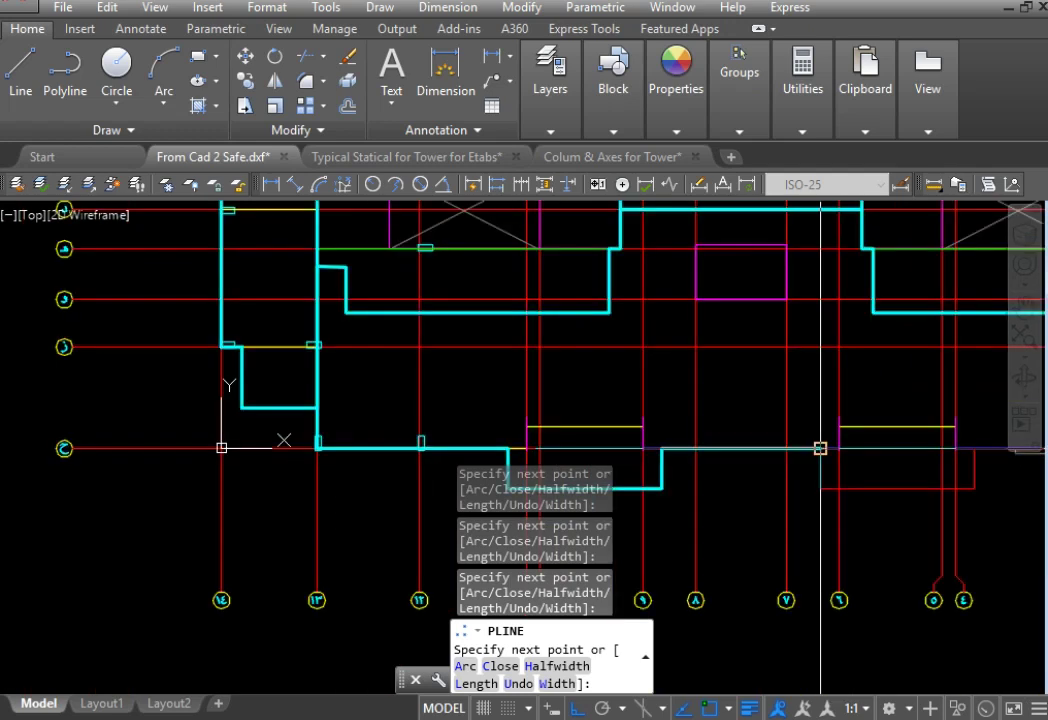
click(820, 488)
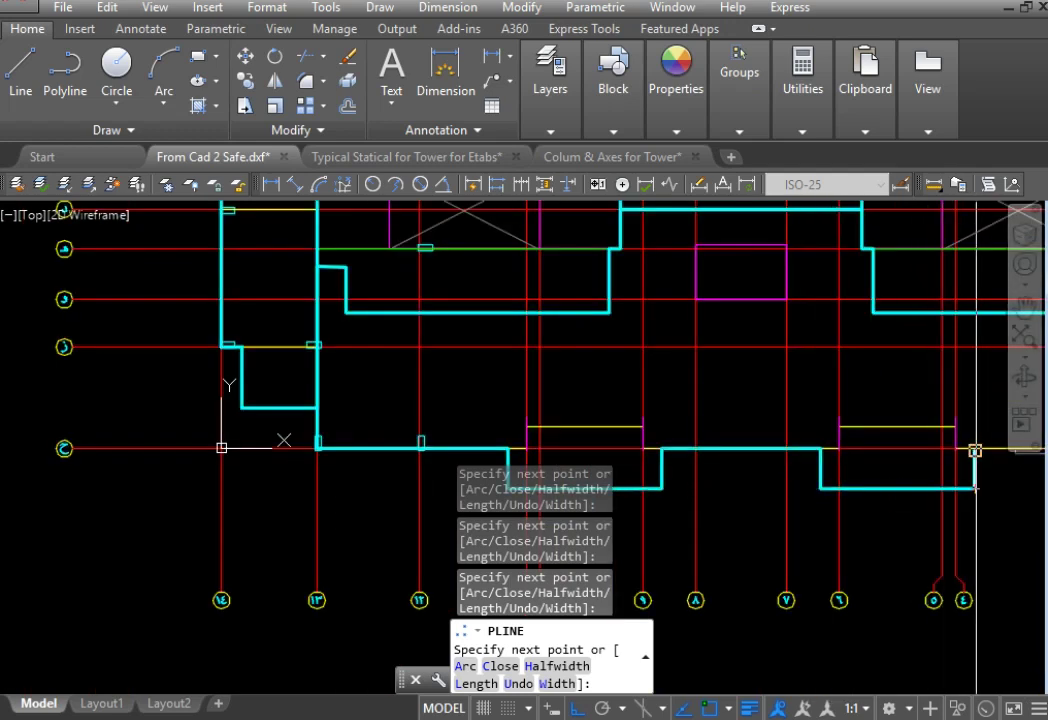
scroll(975, 488, up, 5)
scroll(918, 488, down, 5)
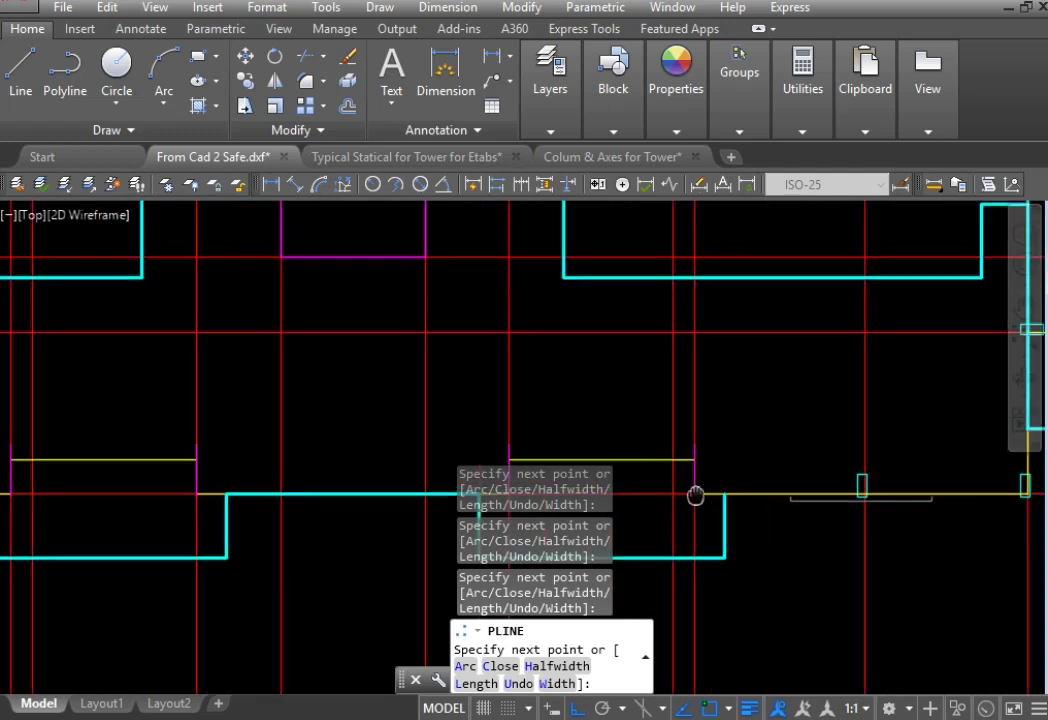
scroll(812, 491, up, 1)
scroll(975, 510, up, 4)
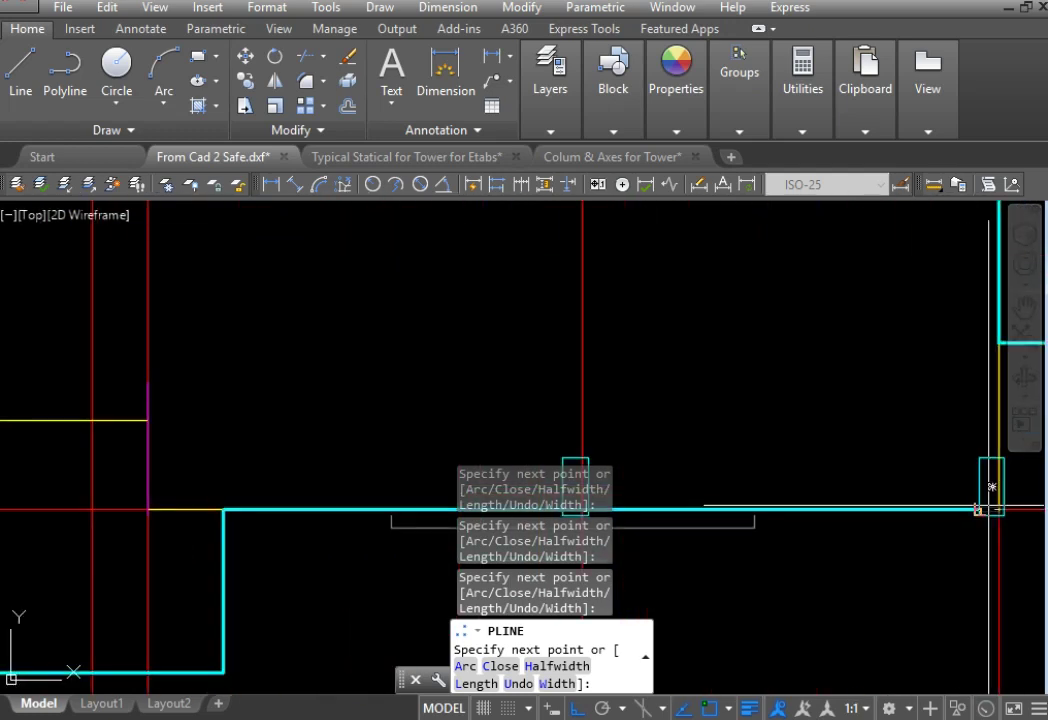
scroll(980, 505, down, 3)
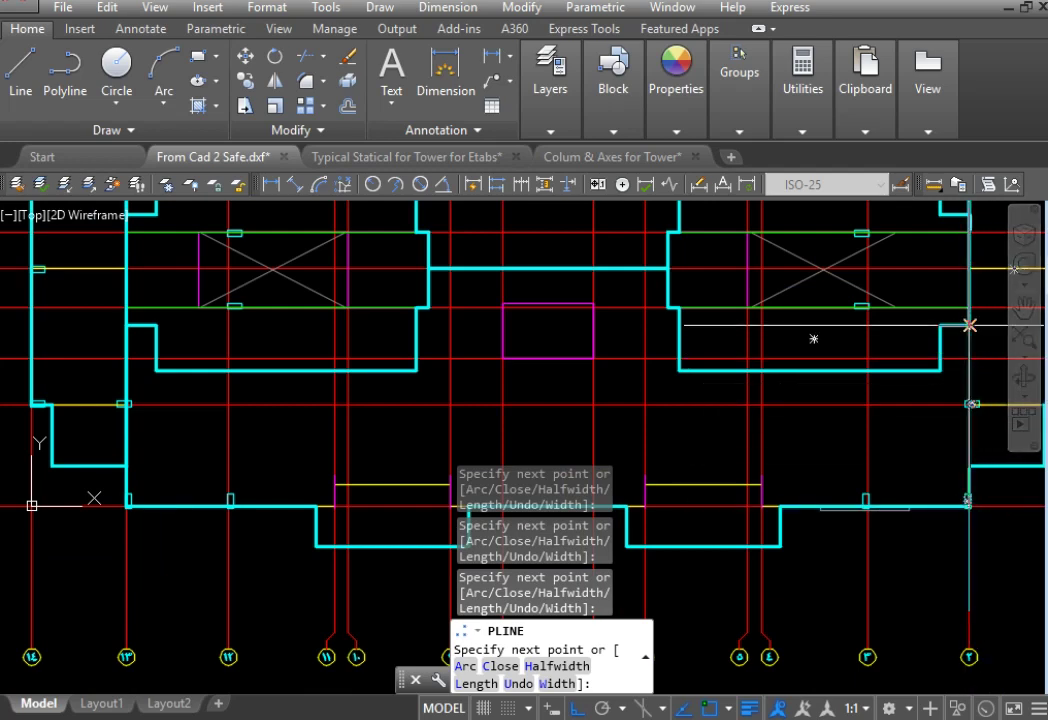
scroll(959, 423, up, 2)
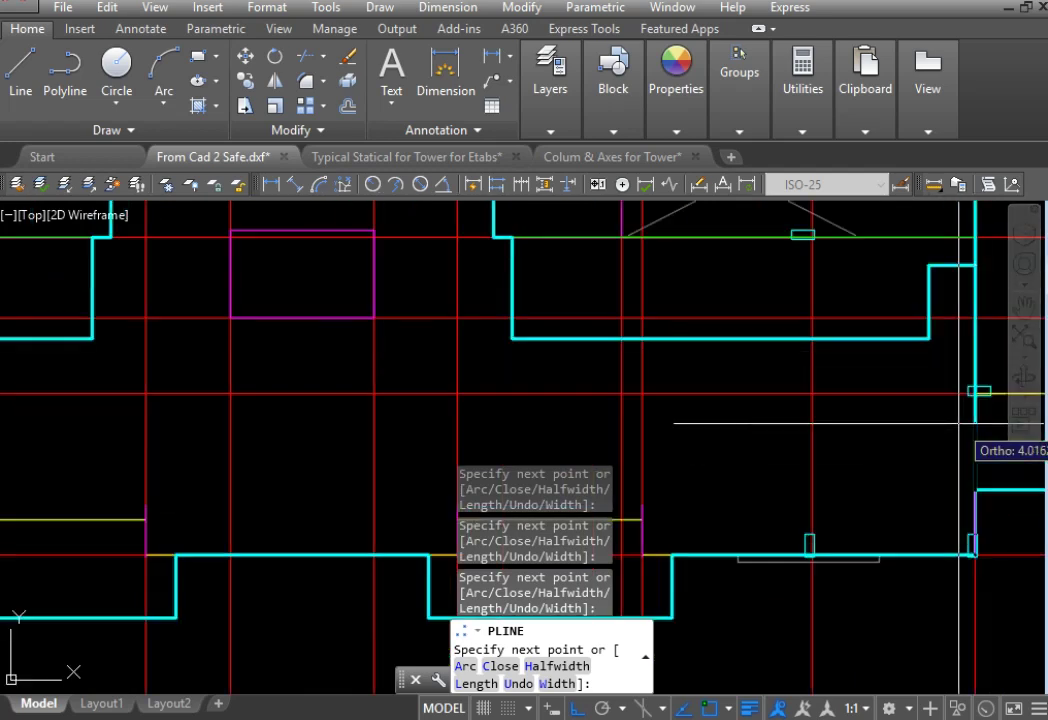
text(c)
key(Return)
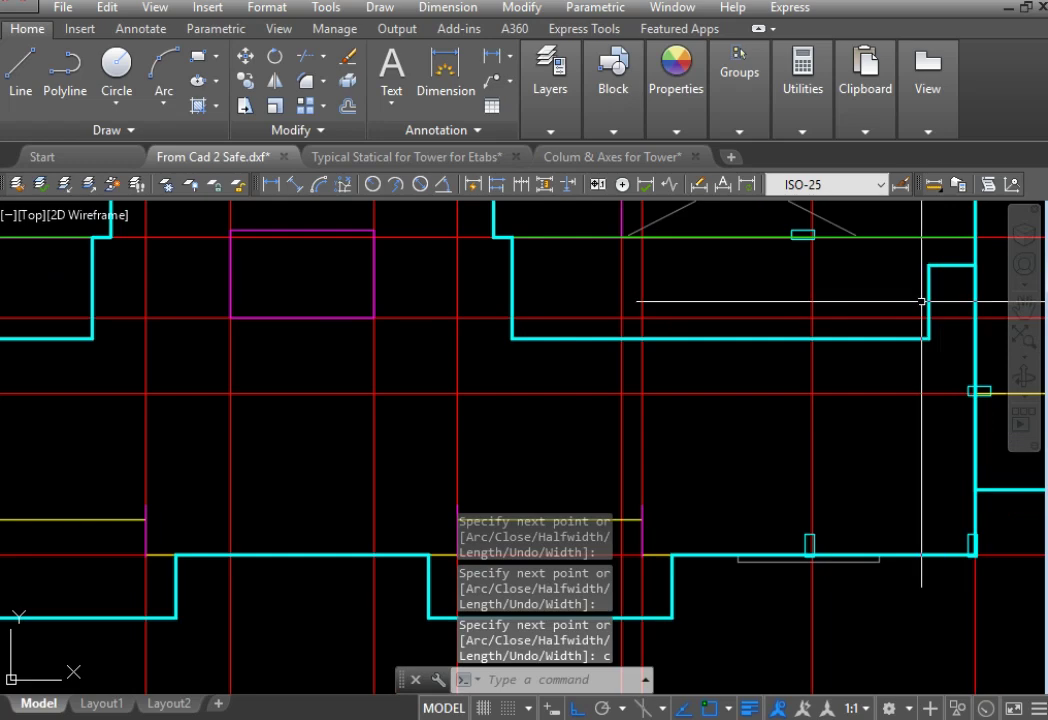
Step: Clear the outline selection and the stray selections, including the left shaft opening
scroll(921, 300, down, 1)
scroll(930, 330, down, 2)
scroll(935, 415, down, 2)
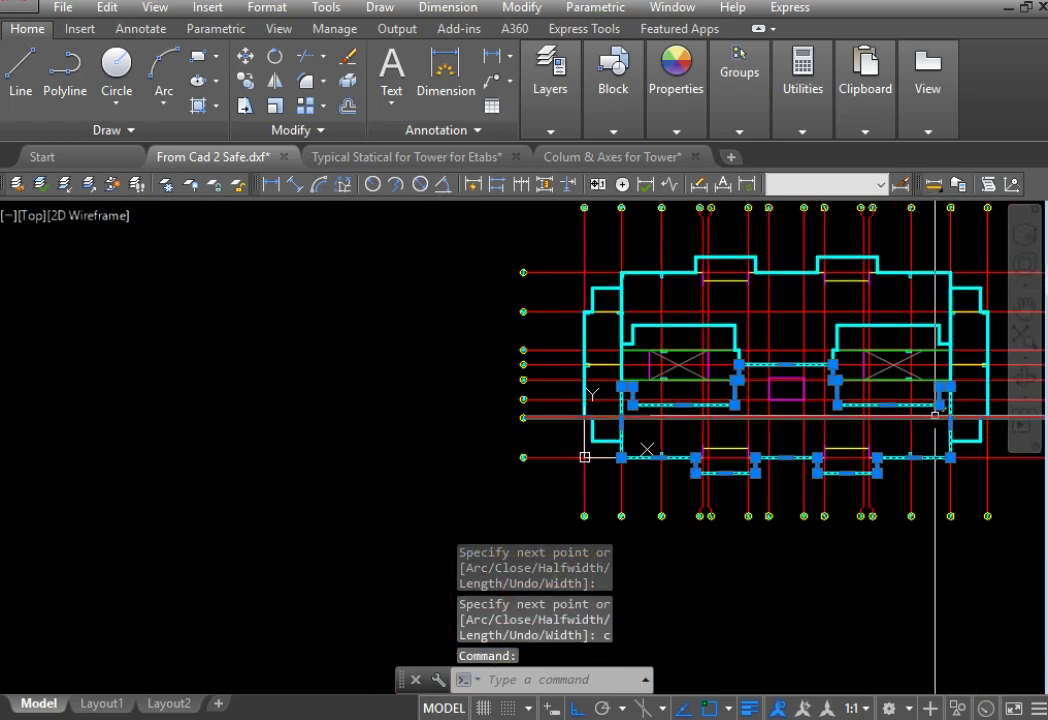
scroll(702, 416, up, 2)
scroll(721, 381, down, 3)
scroll(770, 366, up, 5)
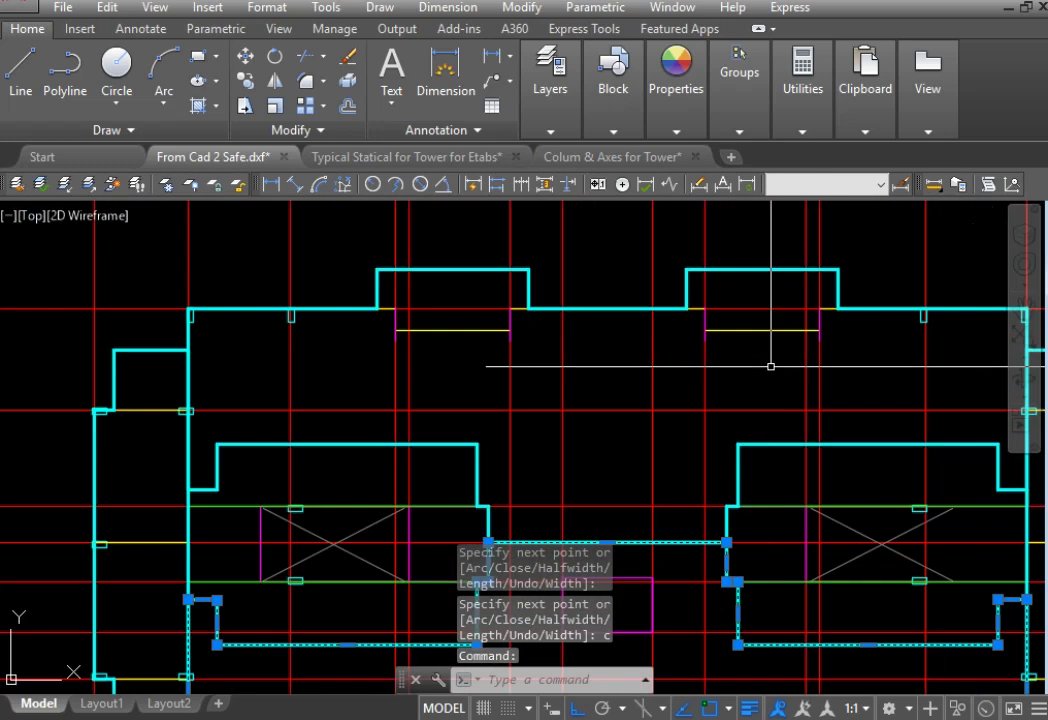
key(Escape)
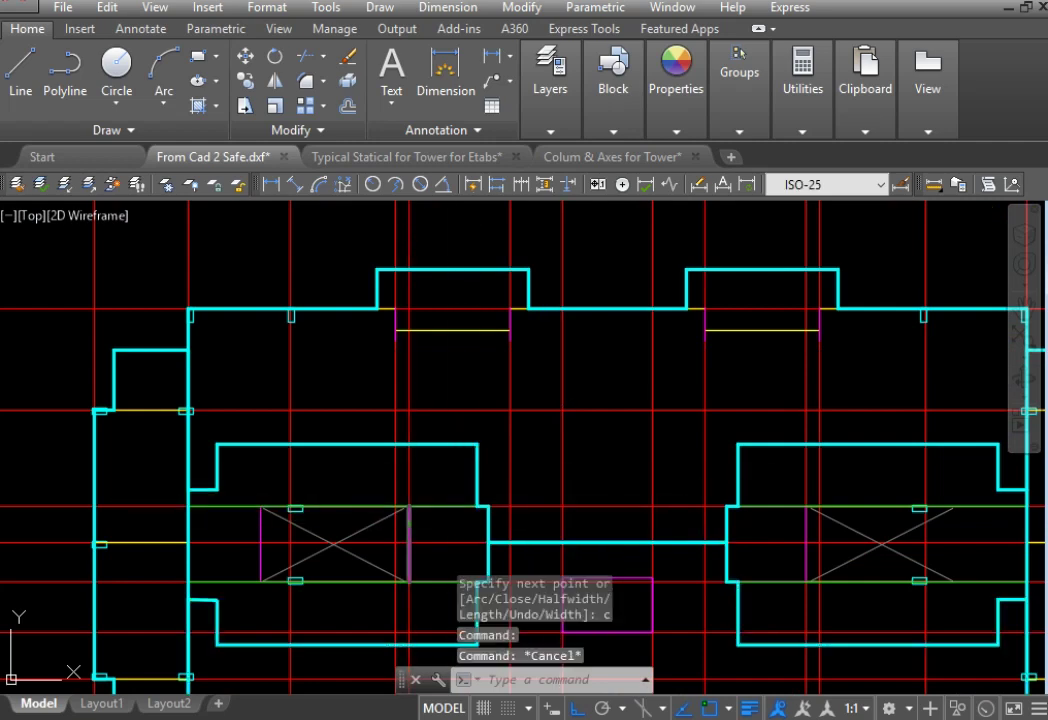
click(347, 419)
key(Escape)
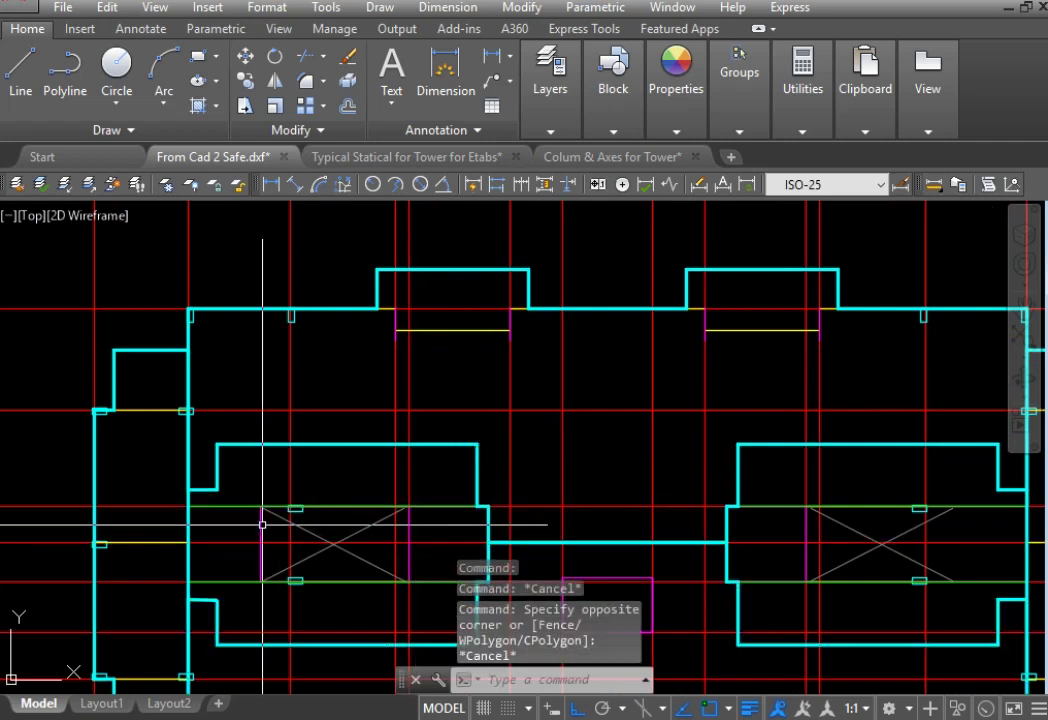
click(262, 524)
key(Escape)
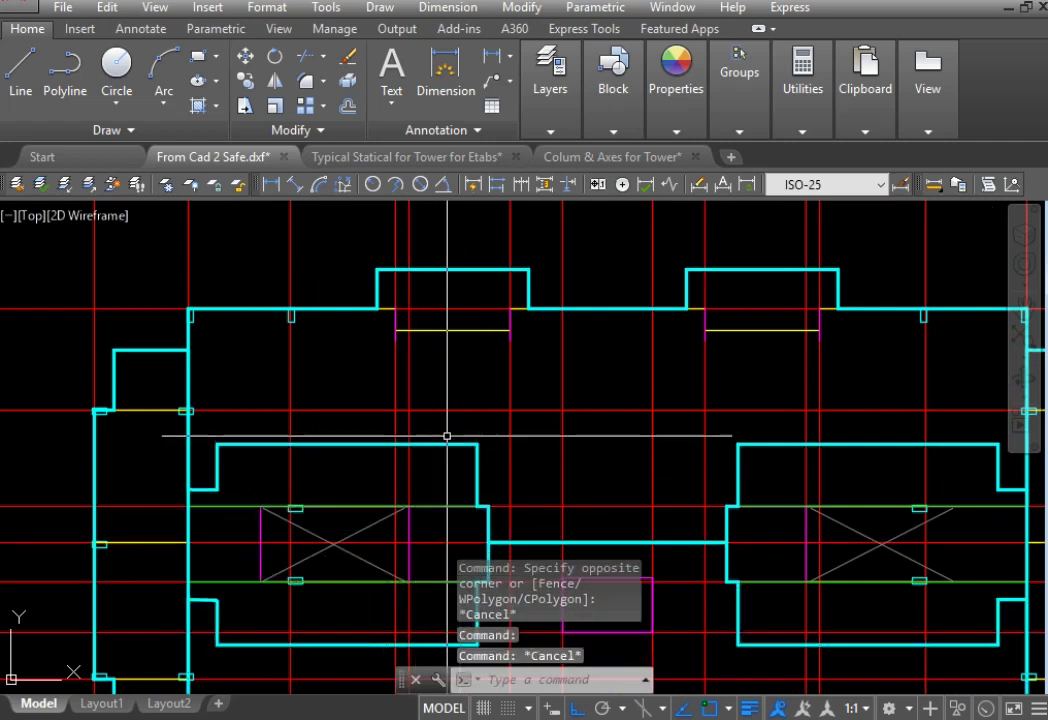
scroll(447, 436, down, 5)
scroll(466, 360, up, 1)
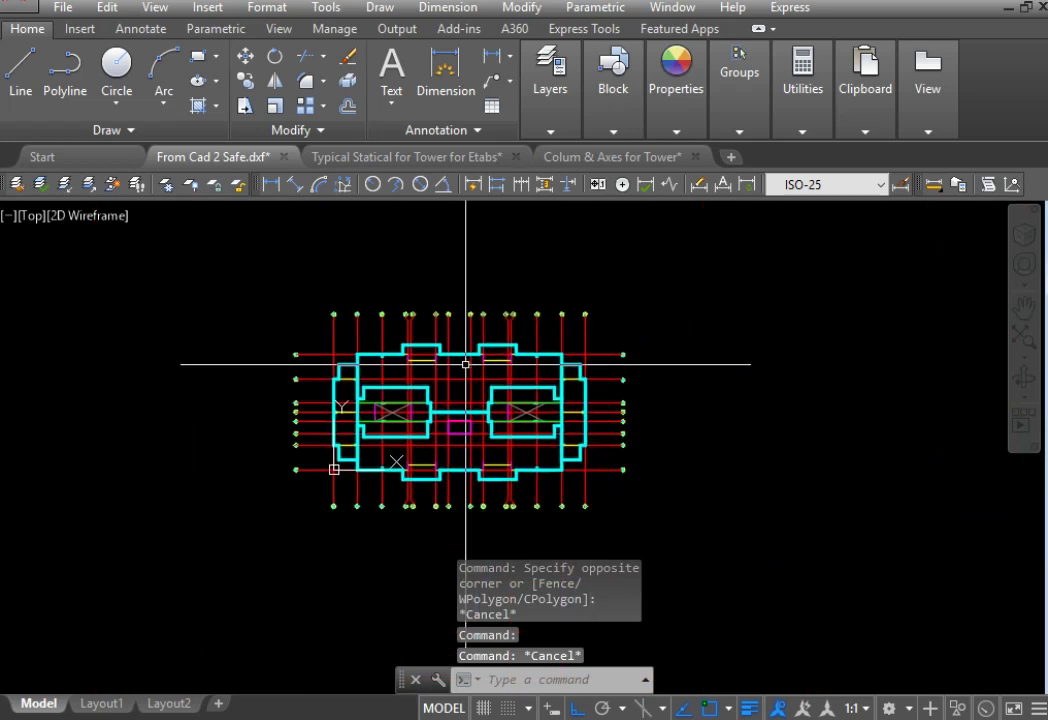
Step: Cancel Save As without saving and switch to the Colum & Axes for Tower drawing
click(64, 8)
click(150, 249)
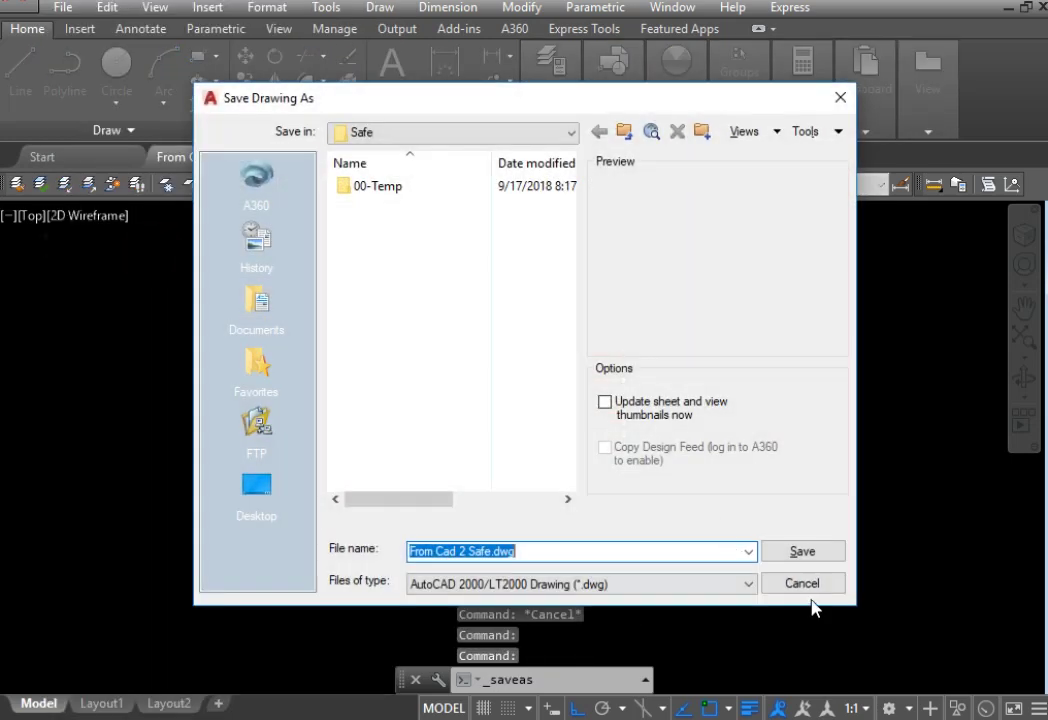
click(805, 584)
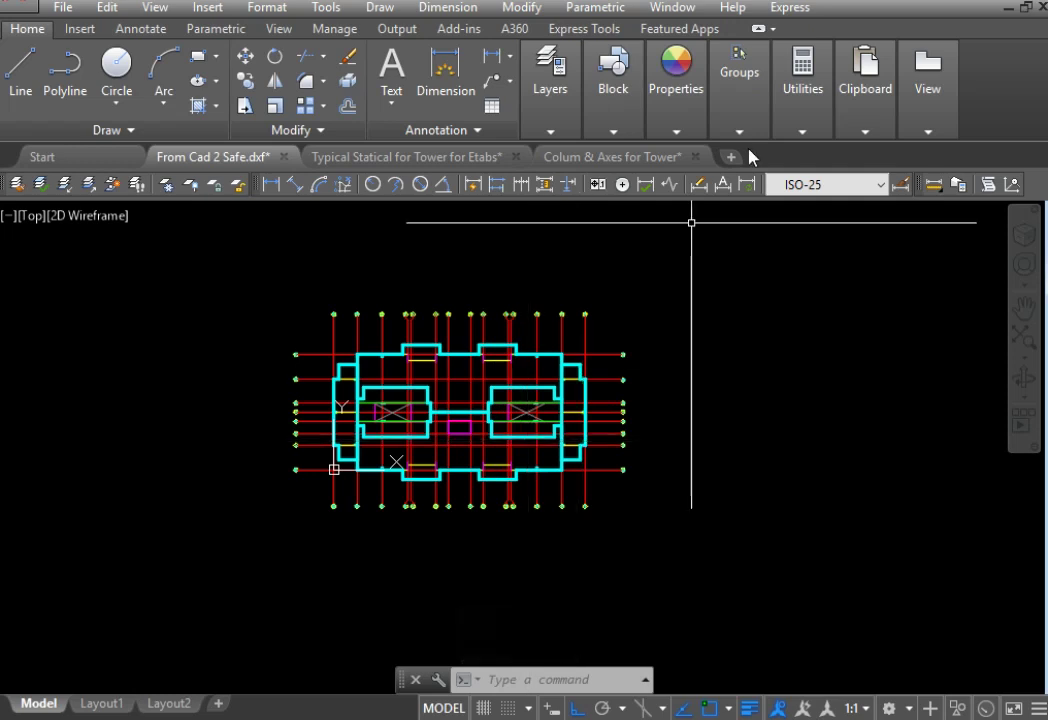
scroll(683, 421, up, 3)
scroll(517, 572, up, 3)
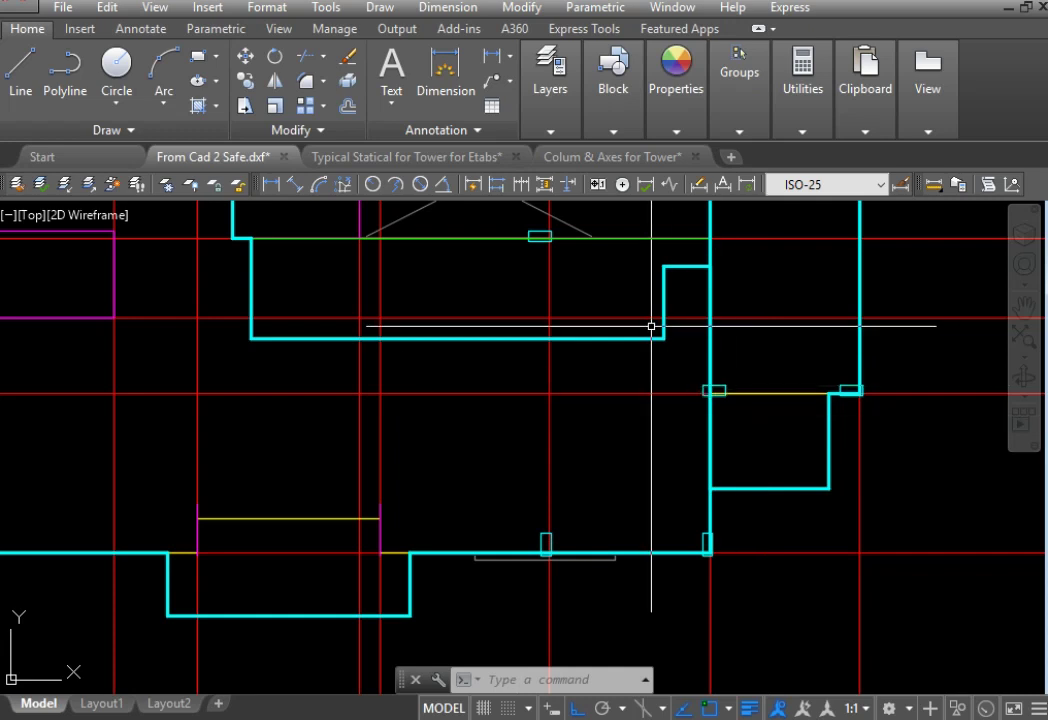
click(670, 160)
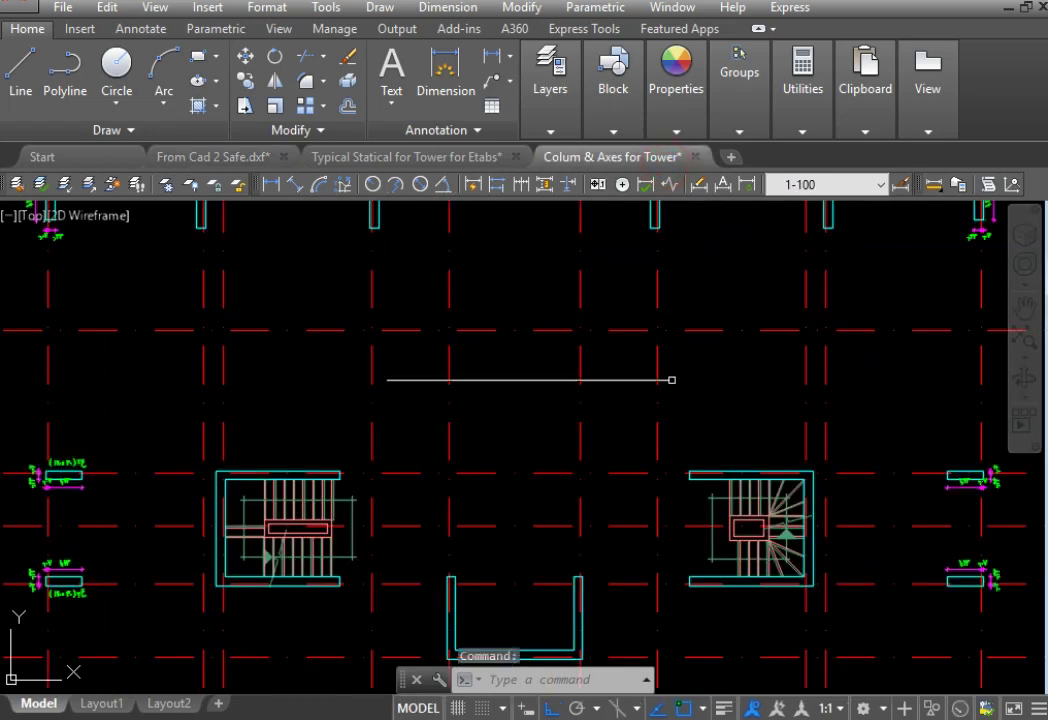
Step: Bring the column outlines into view and explode the column rectangle with X
scroll(597, 391, down, 3)
scroll(392, 449, up, 4)
middle_drag(392, 449, 545, 330)
scroll(416, 533, up, 3)
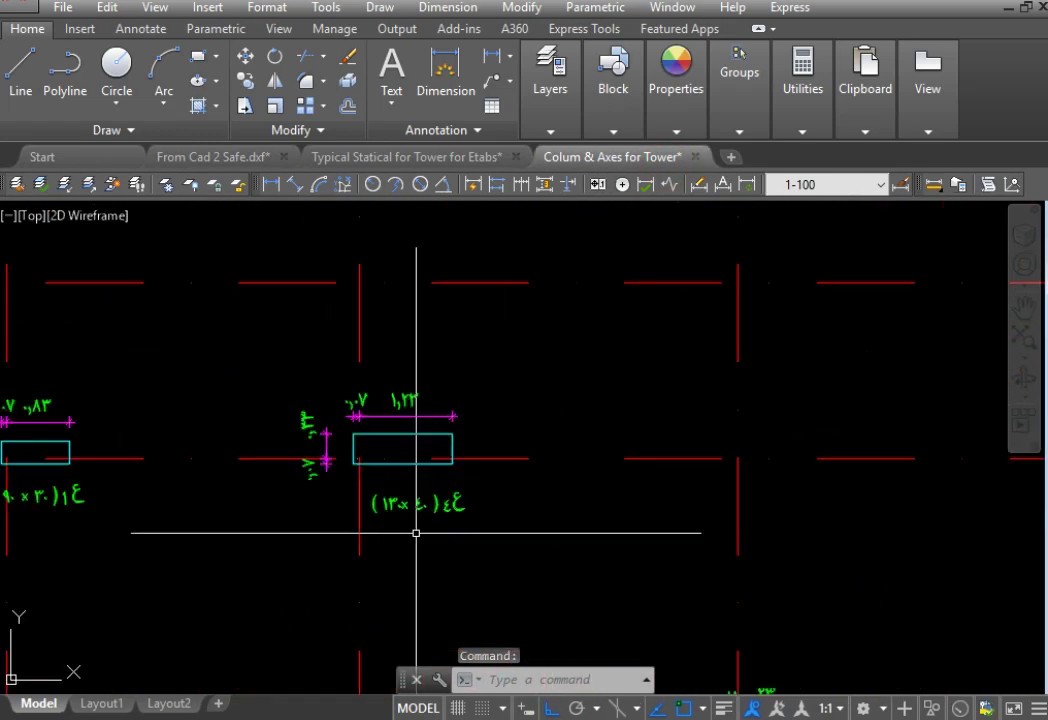
scroll(416, 503, down, 3)
scroll(386, 642, up, 5)
scroll(446, 600, up, 3)
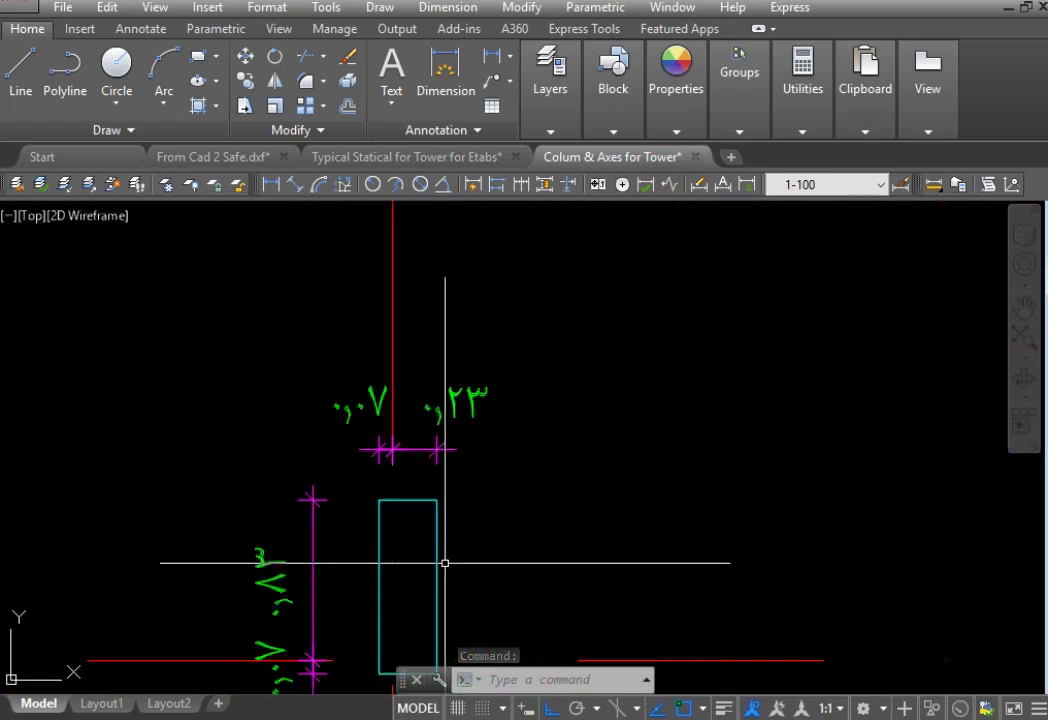
text(x)
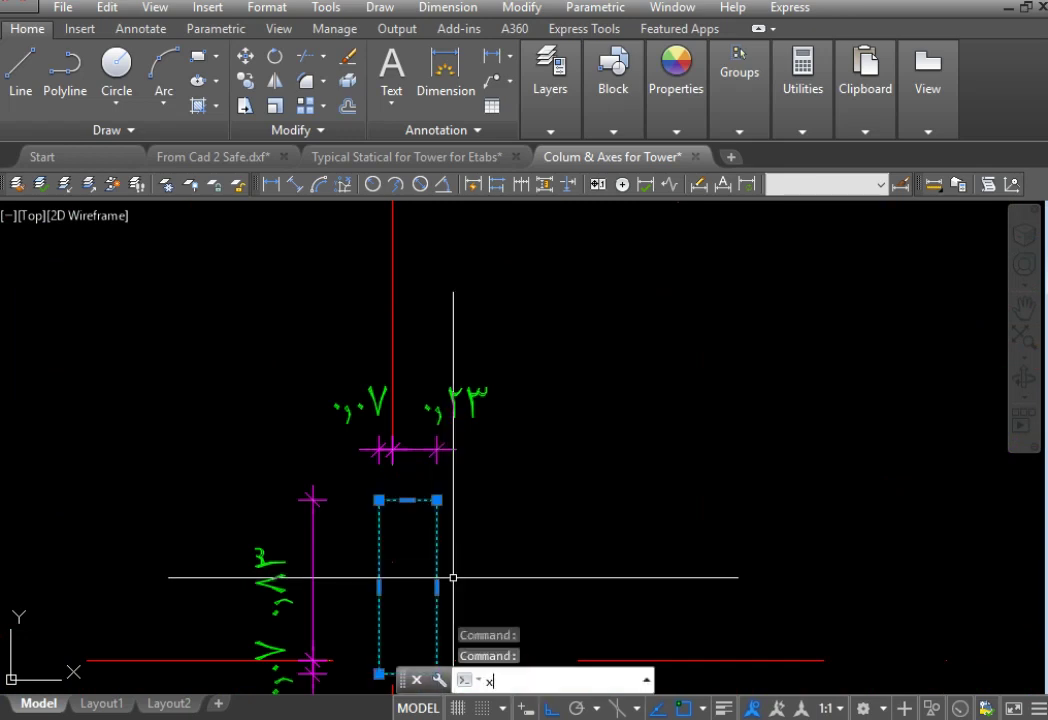
key(Return)
Step: Set the exploded rectangle's top edge colour to Yellow in Properties
click(344, 519)
click(545, 468)
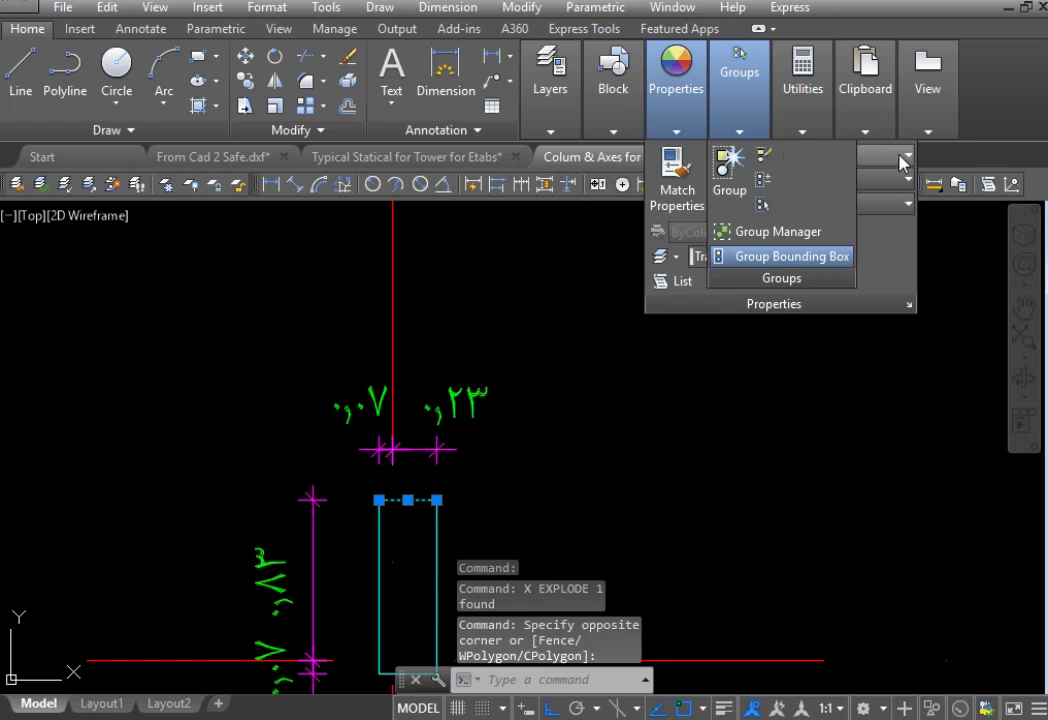
click(903, 160)
click(766, 365)
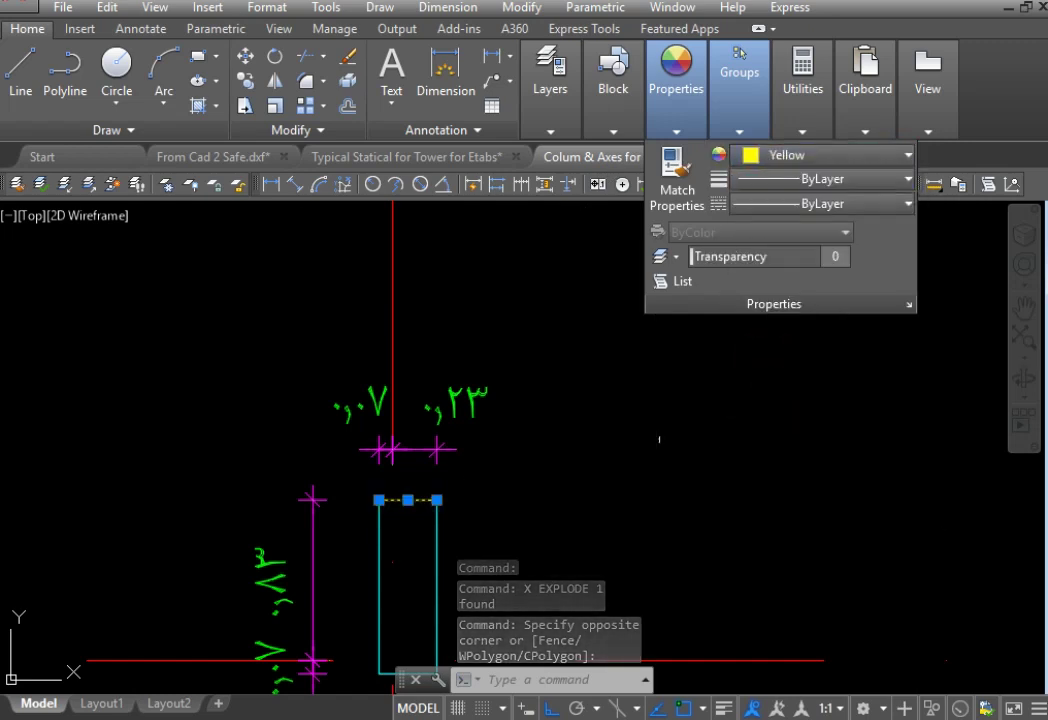
key(Escape)
scroll(399, 426, down, 4)
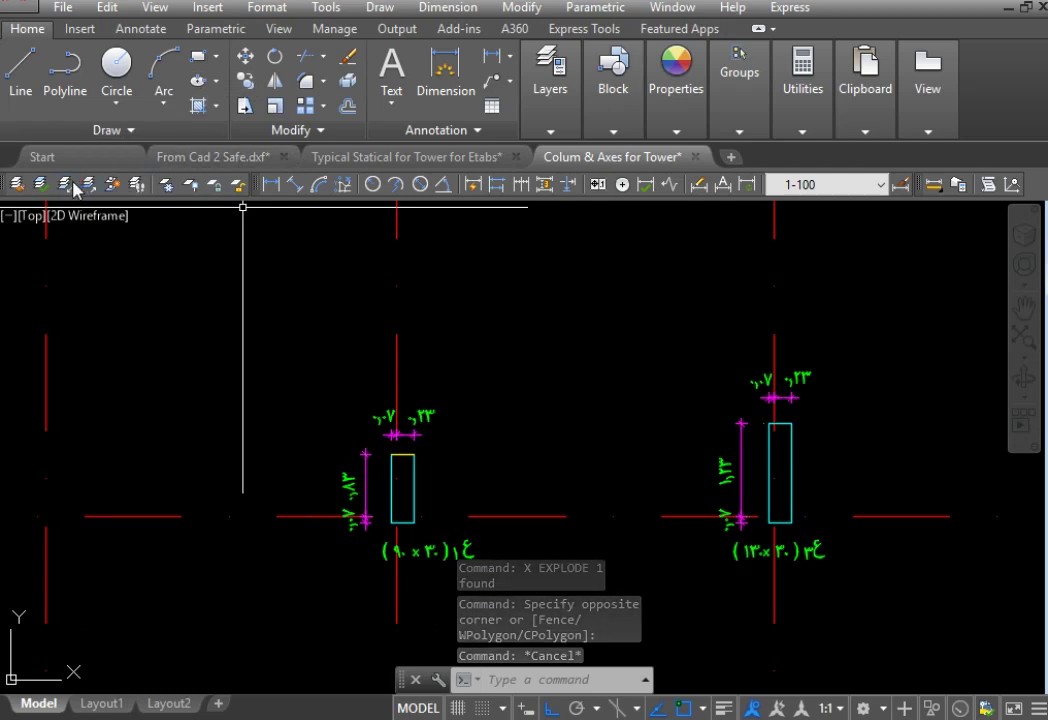
click(137, 184)
click(413, 461)
Step: Isolate the column layer so only the column outlines remain visible
click(475, 480)
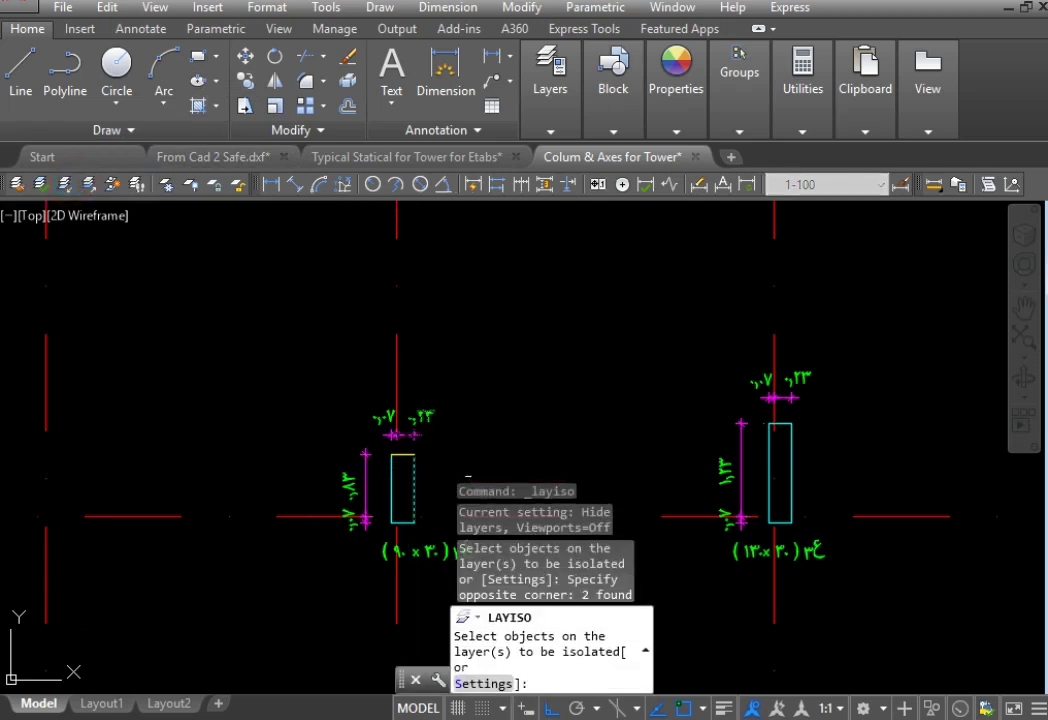
key(Return)
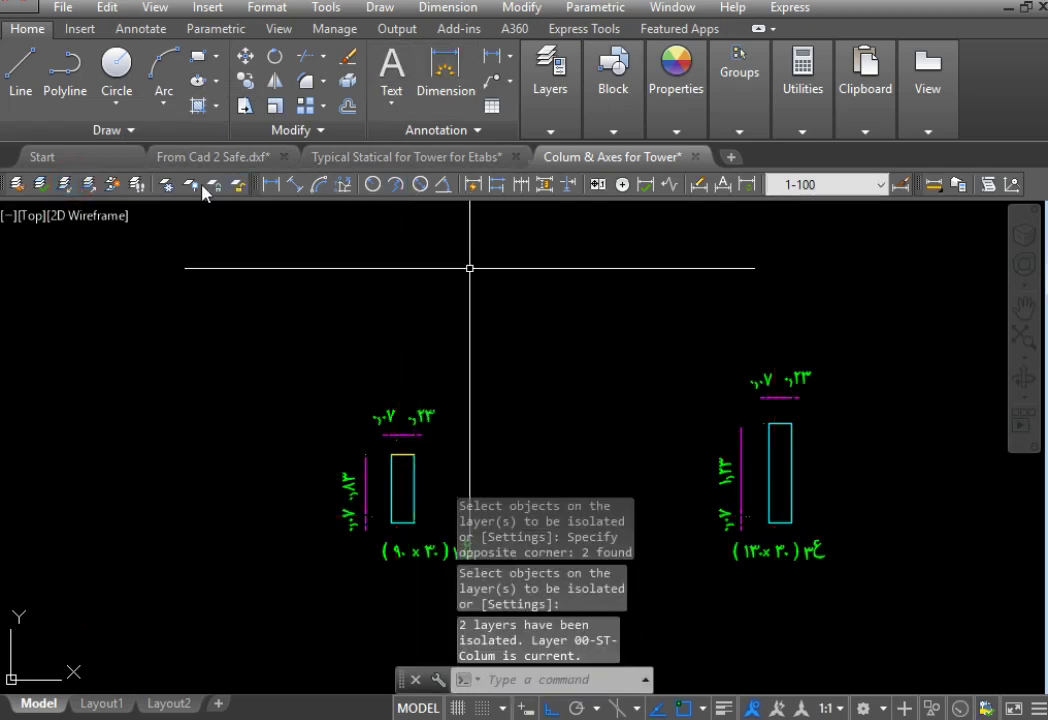
click(66, 183)
click(418, 489)
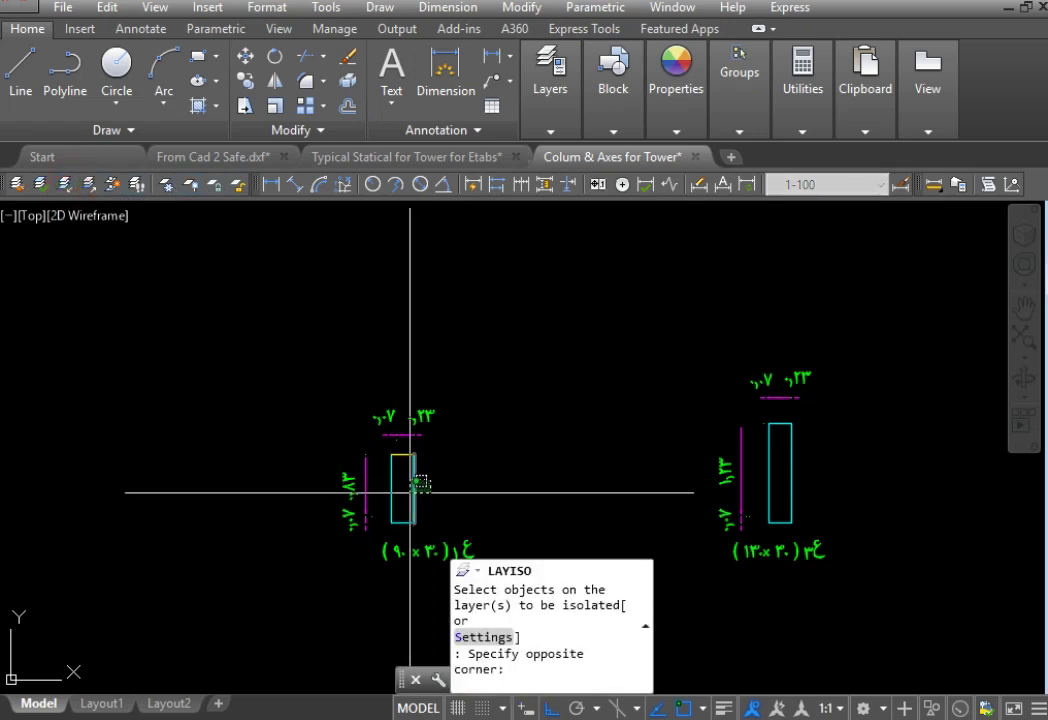
click(505, 449)
key(Return)
scroll(538, 356, down, 5)
scroll(561, 354, down, 3)
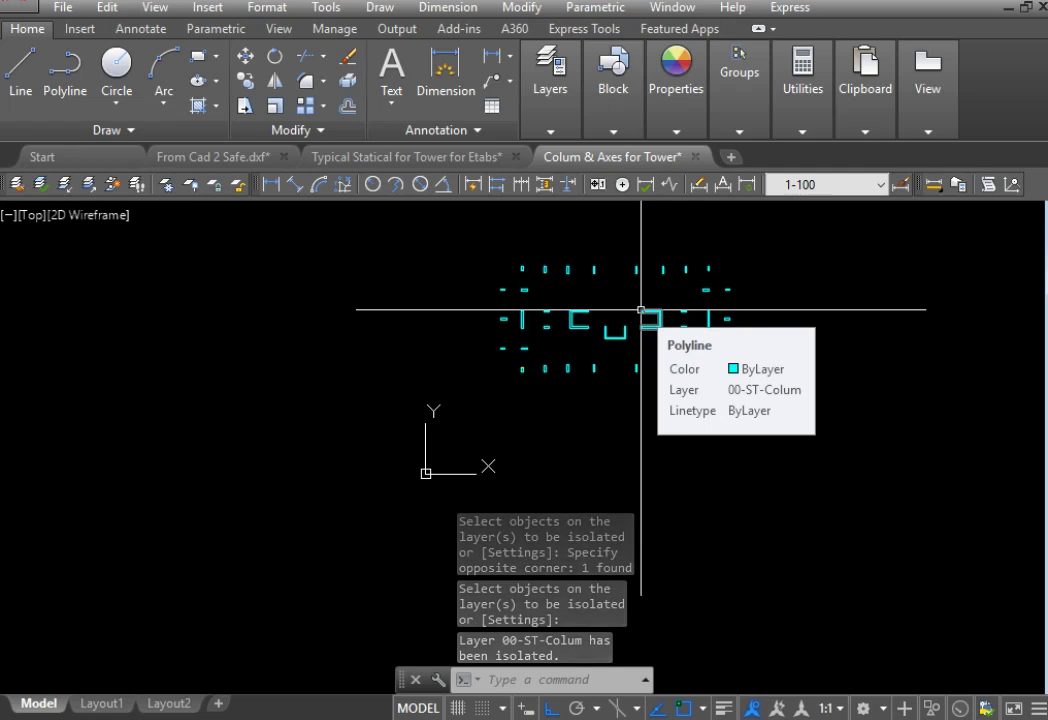
Step: Join the broken column's lines into a single closed polyline with JOIN
text(j)
key(Return)
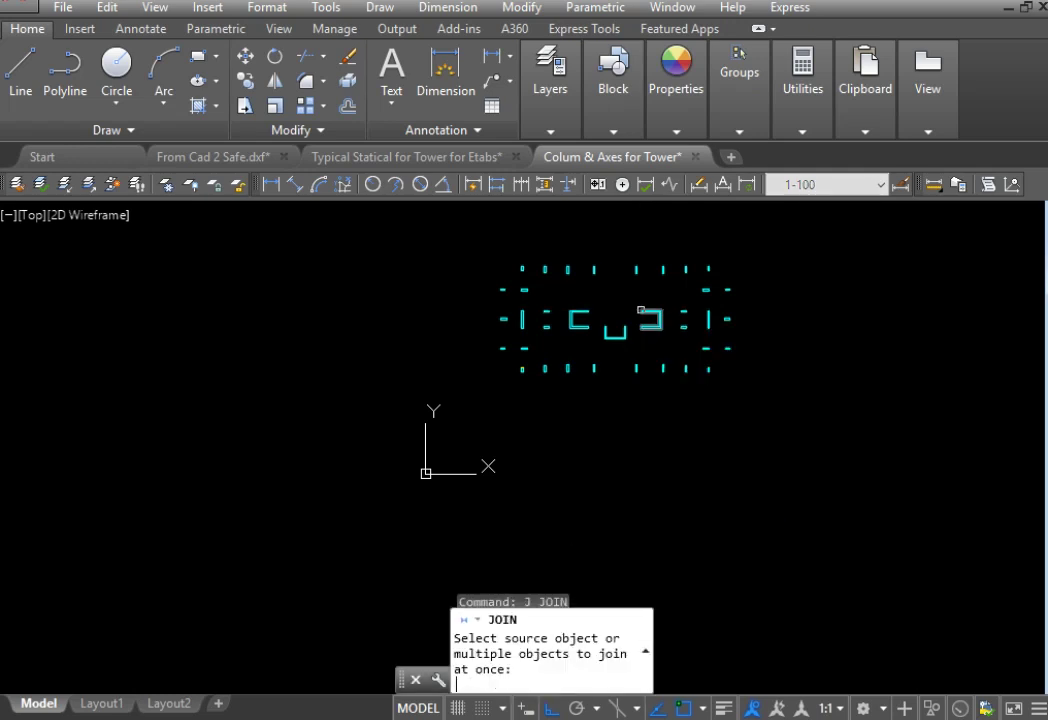
click(770, 228)
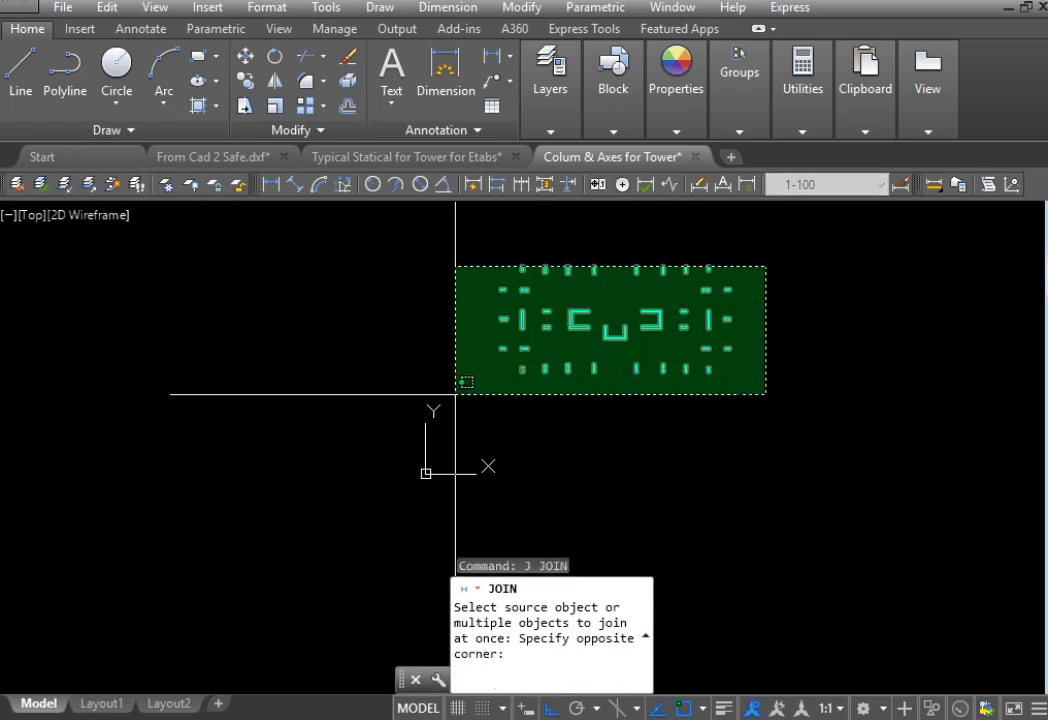
click(507, 384)
key(Return)
scroll(507, 384, up, 5)
scroll(507, 384, up, 3)
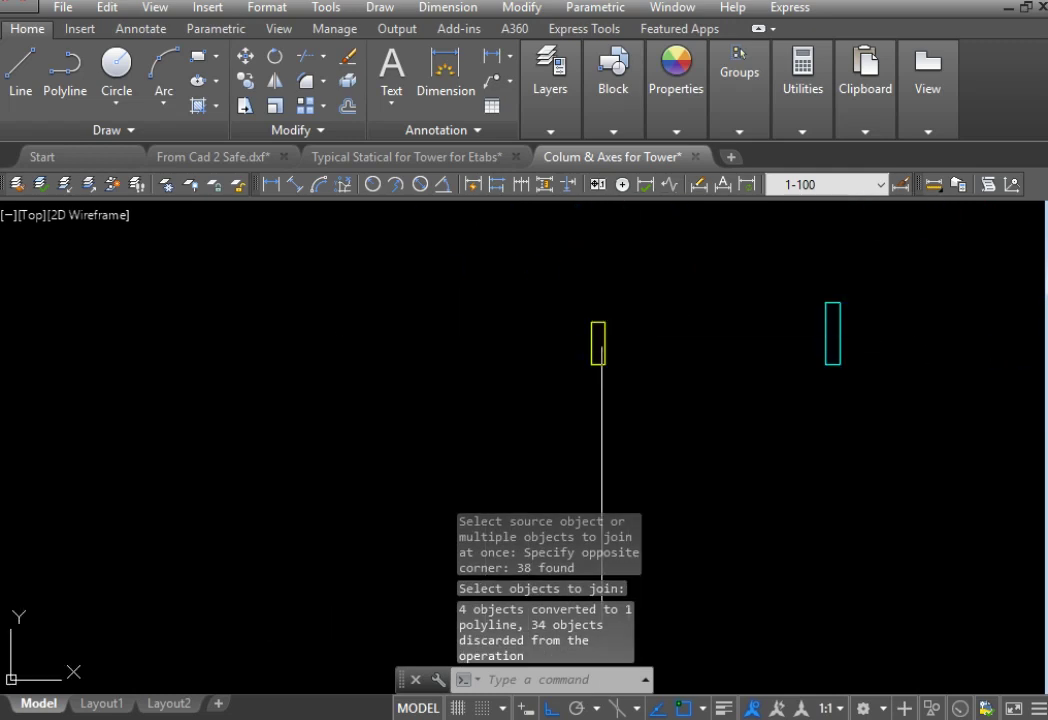
Step: Match the yellow column's properties to a cyan column so it turns cyan
click(606, 340)
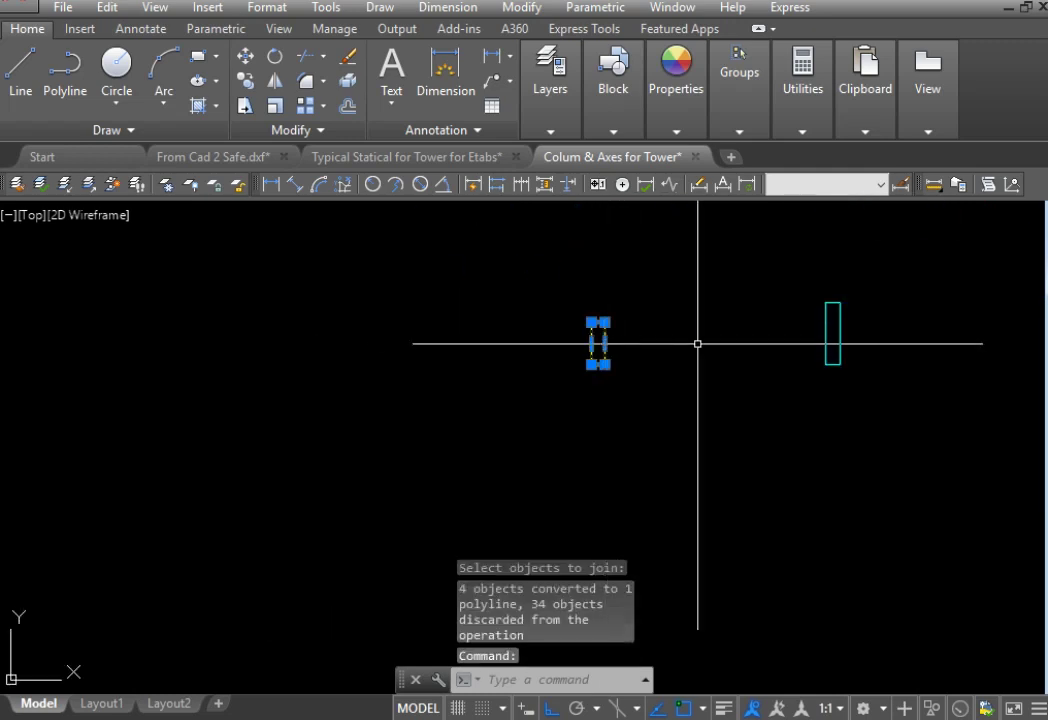
key(Escape)
key(Escape)
text(m)
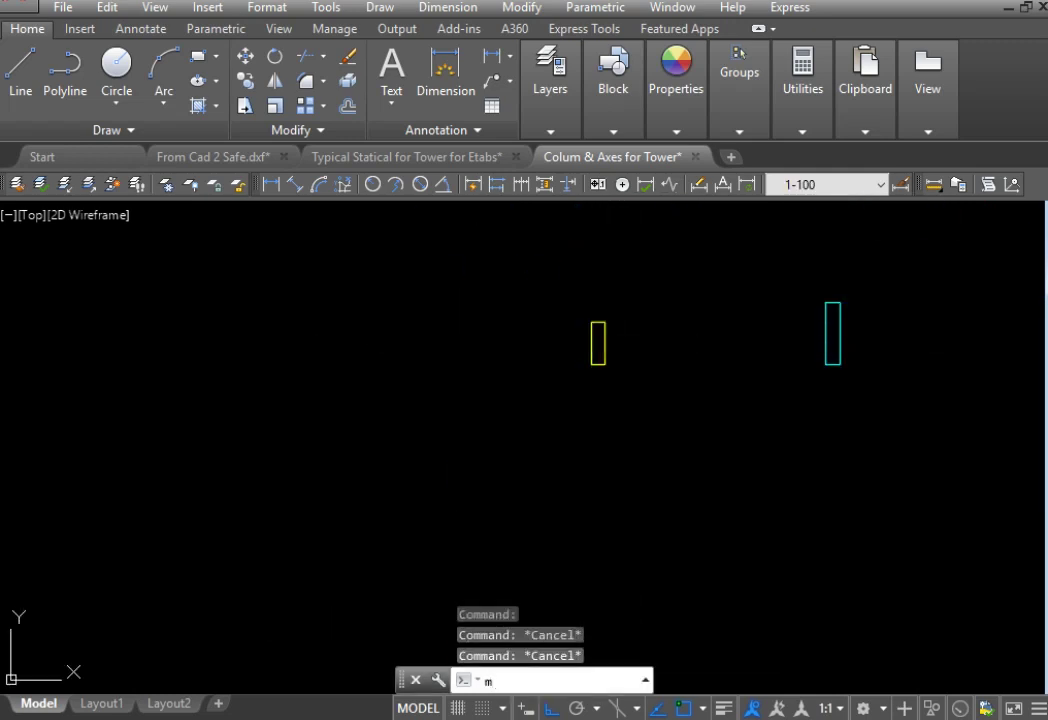
text(a)
key(Return)
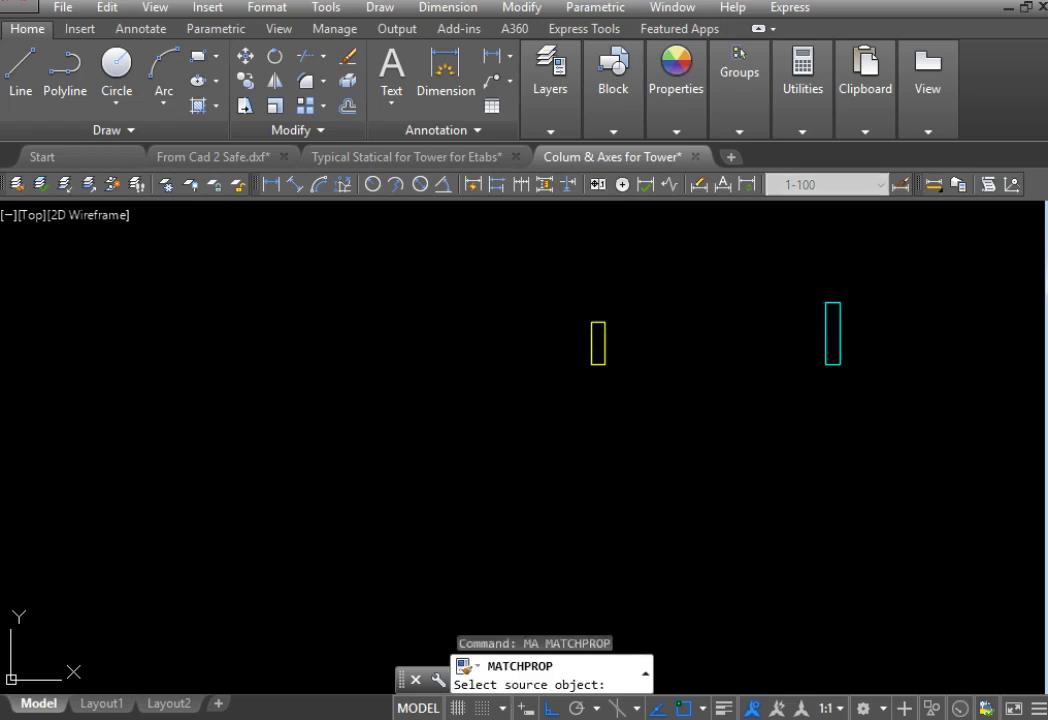
click(826, 330)
click(650, 291)
click(517, 381)
key(Return)
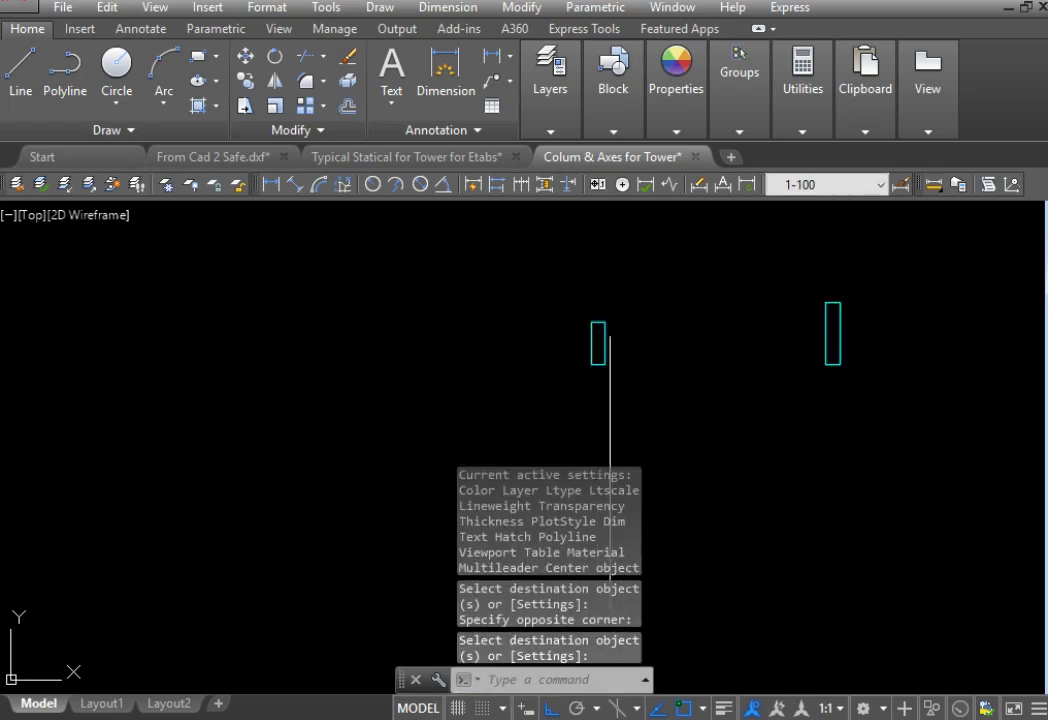
Step: Turn all layers back on and recentre the full plan in view
scroll(605, 327, down, 3)
scroll(632, 285, down, 3)
scroll(561, 326, down, 3)
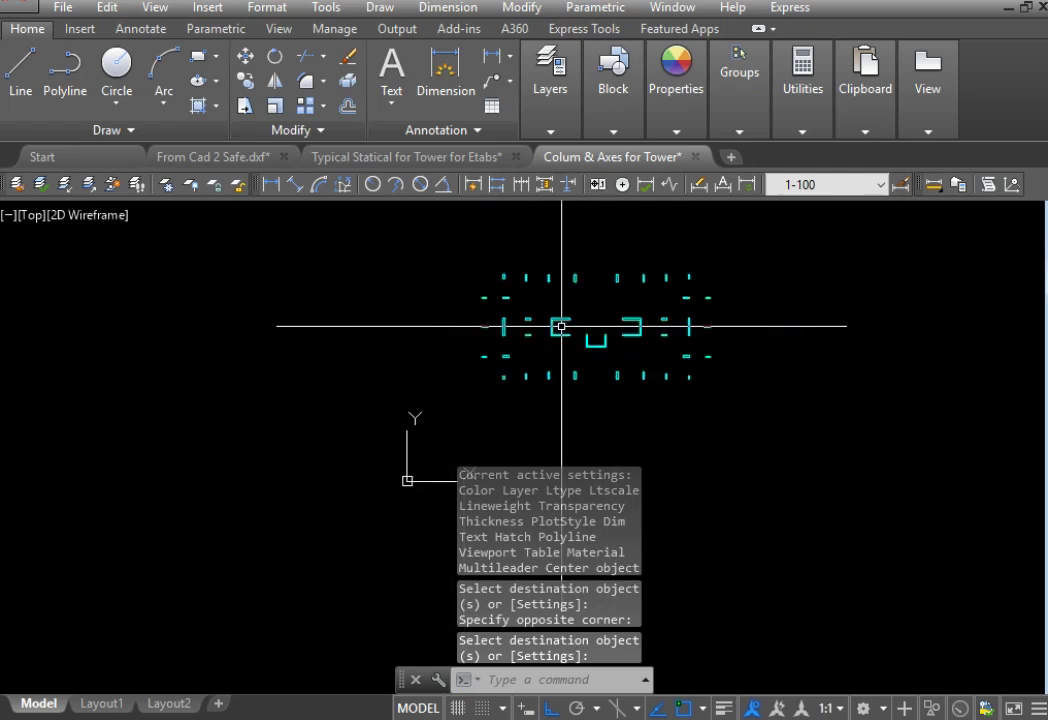
mouse_move(550, 90)
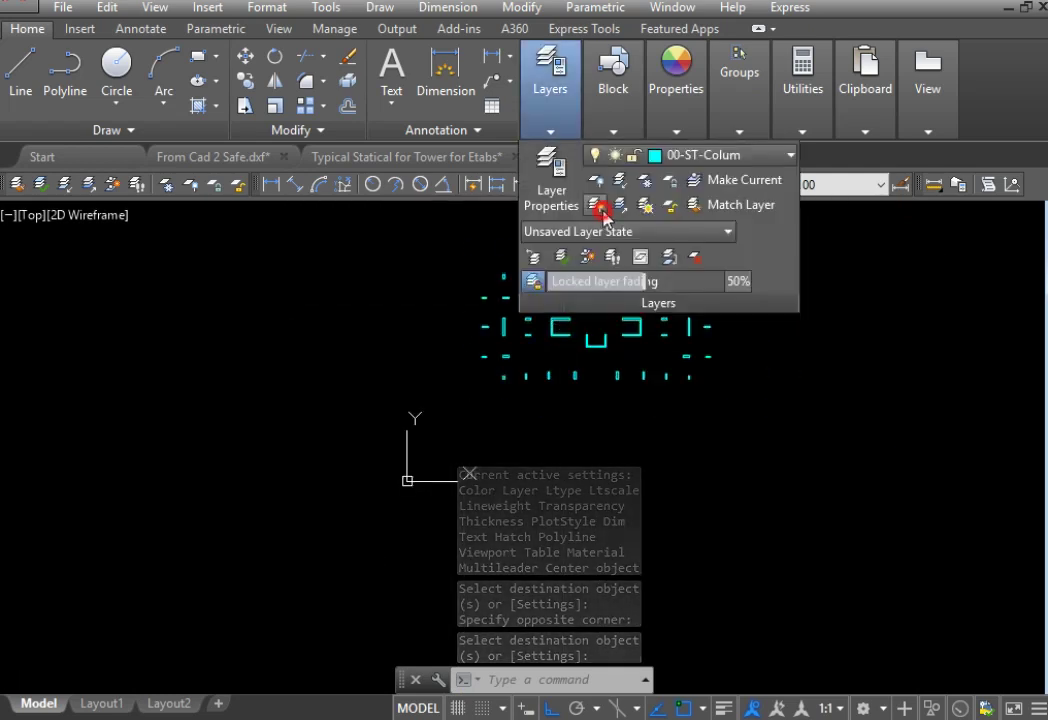
click(595, 205)
middle_drag(680, 399, 633, 432)
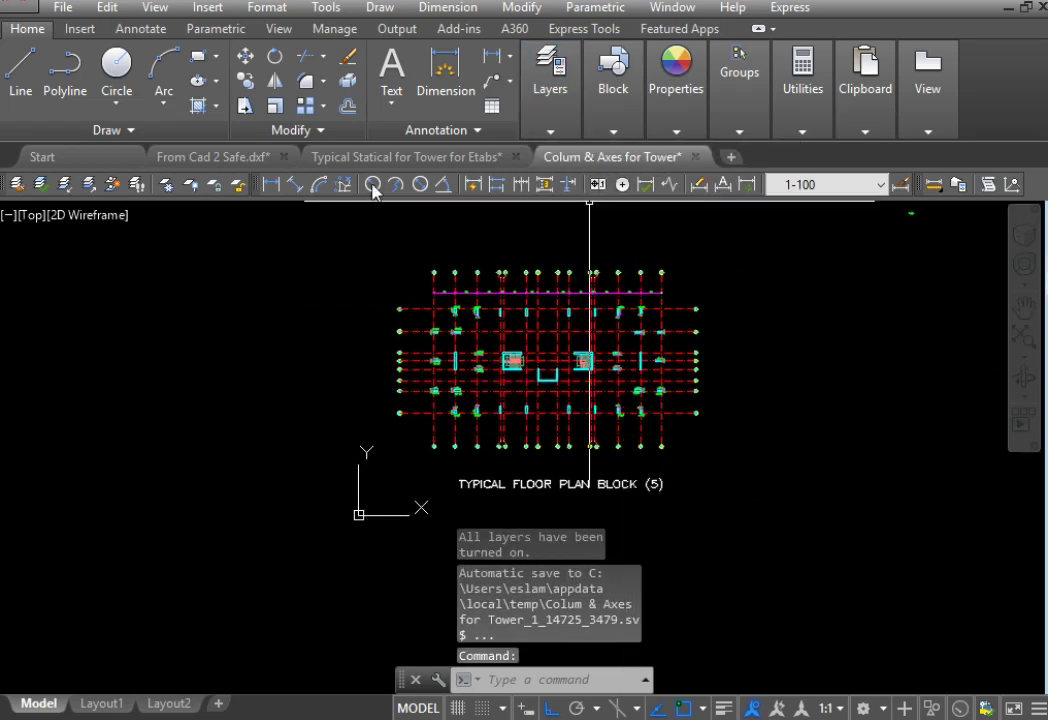
Step: Isolate the column and grid layers of the tower plan
click(68, 184)
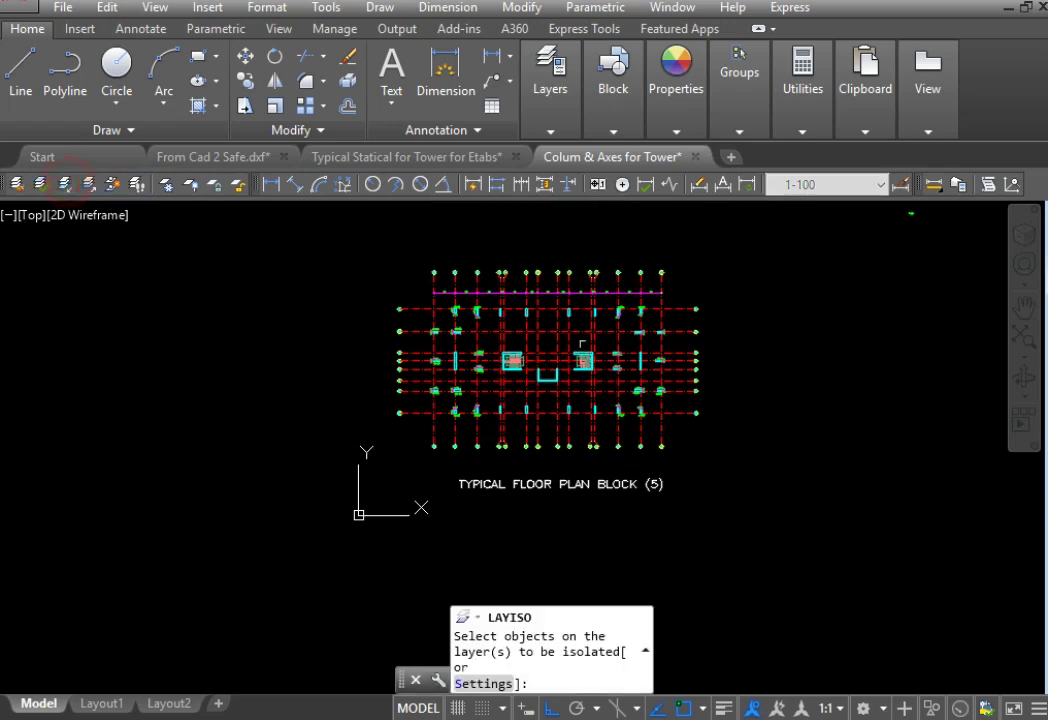
scroll(597, 348, up, 5)
scroll(626, 317, up, 4)
scroll(762, 250, up, 3)
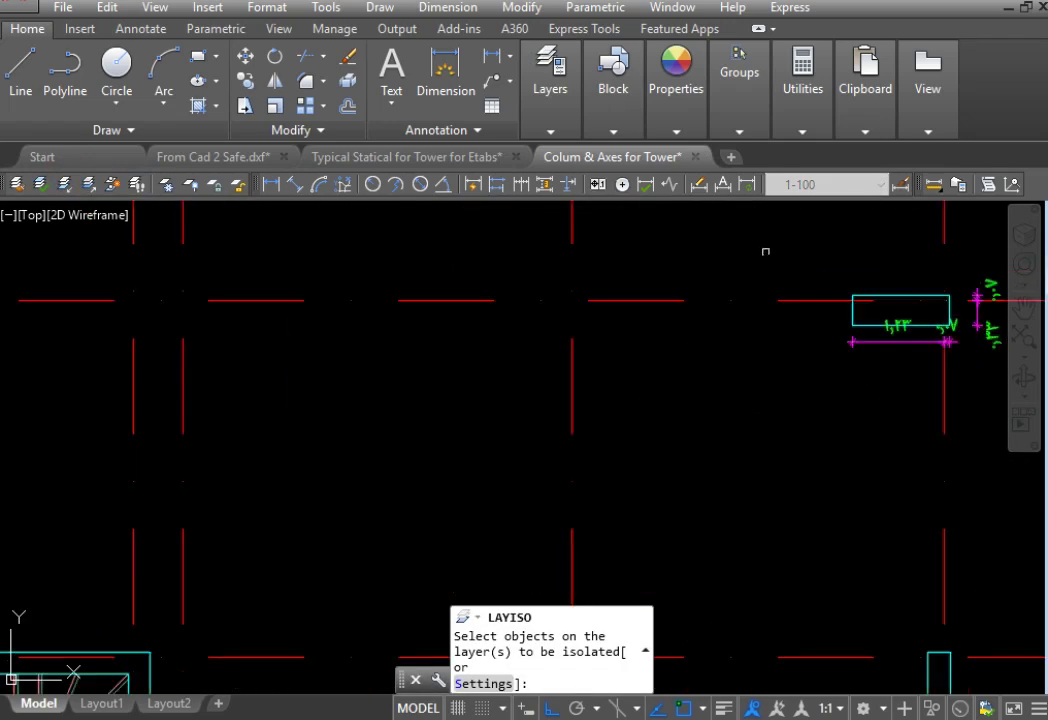
click(856, 274)
click(817, 308)
key(Return)
Step: Copy all column outlines with a grid-intersection base point, then switch to From Cad 2 Safe.dxf
scroll(825, 306, down, 10)
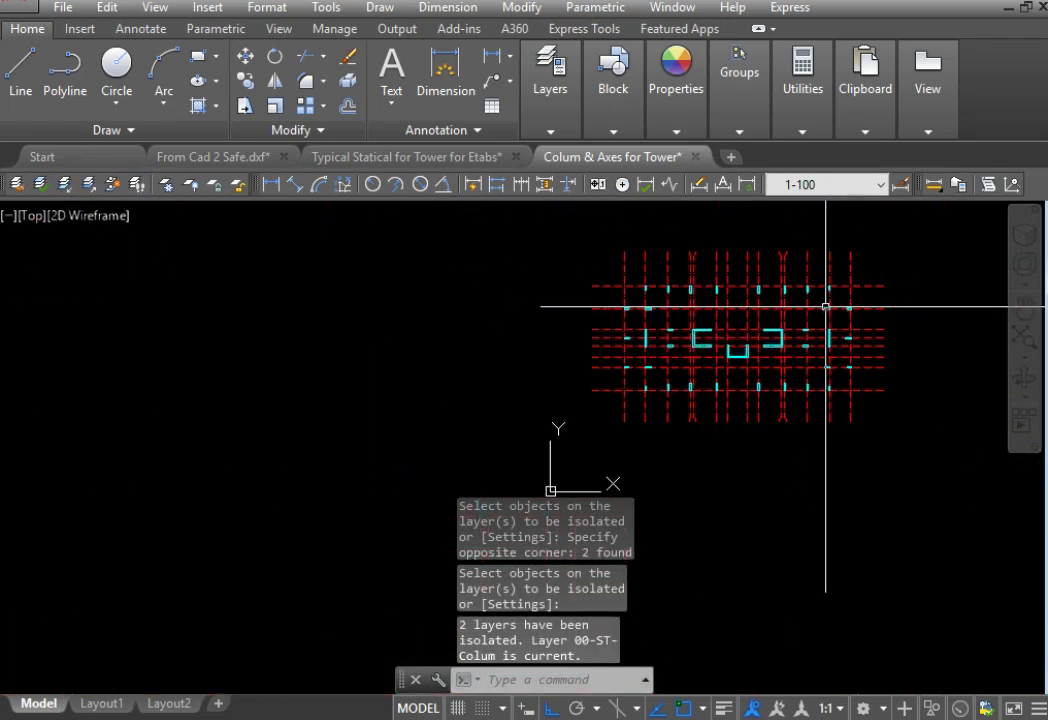
click(608, 399)
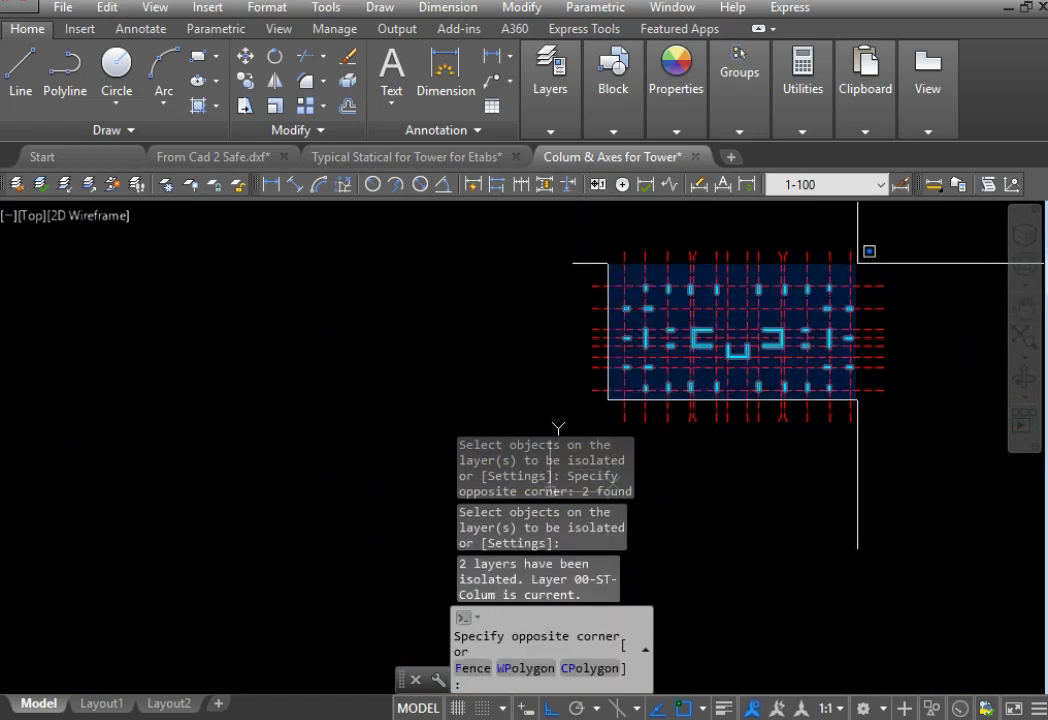
click(857, 263)
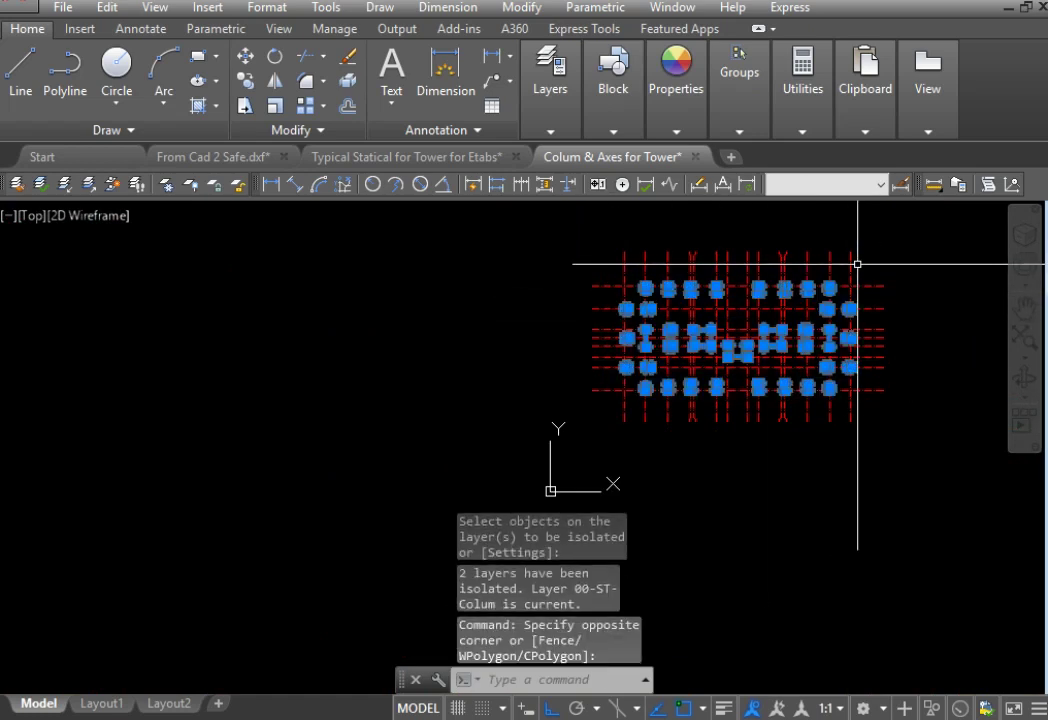
key(ctrl+shift+c)
scroll(638, 370, up, 8)
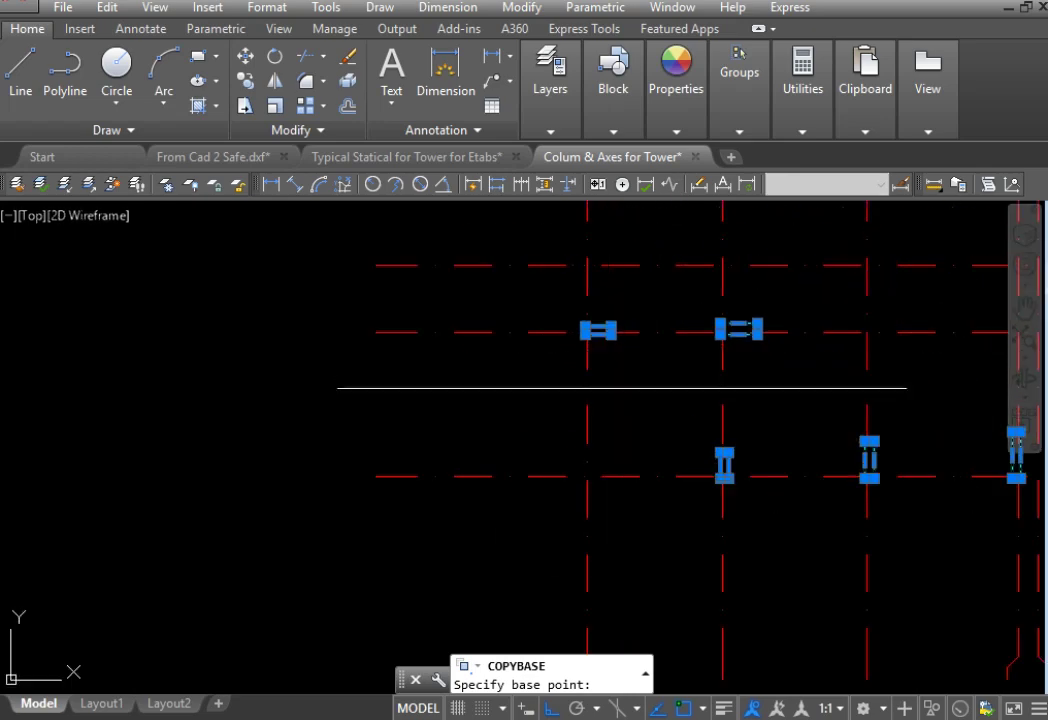
click(587, 477)
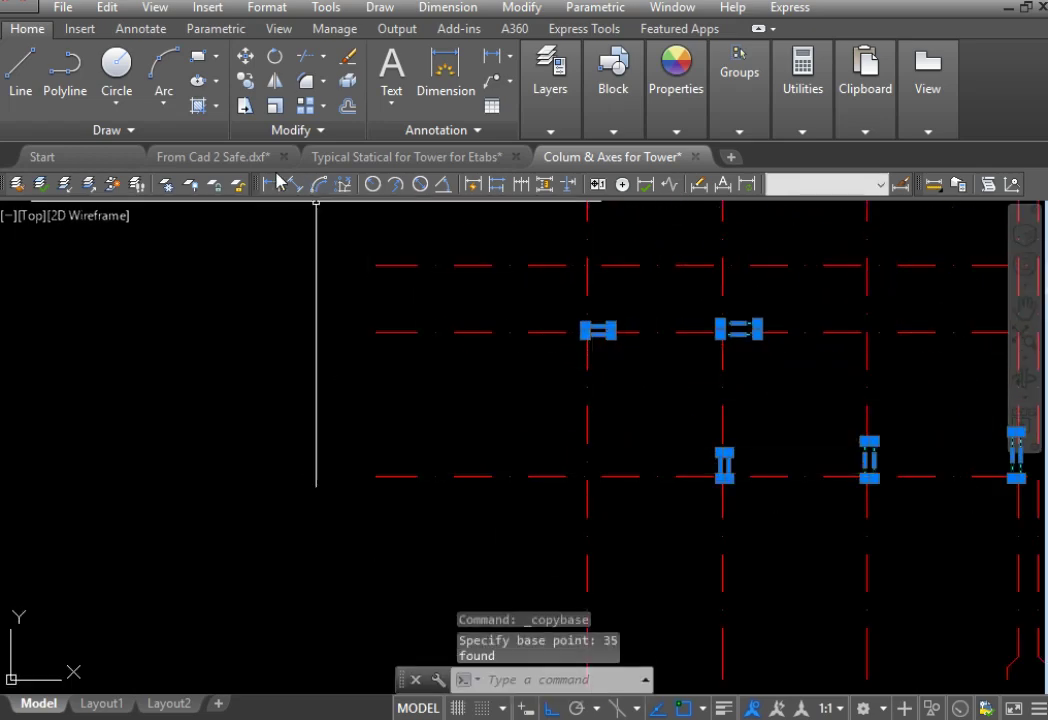
click(234, 157)
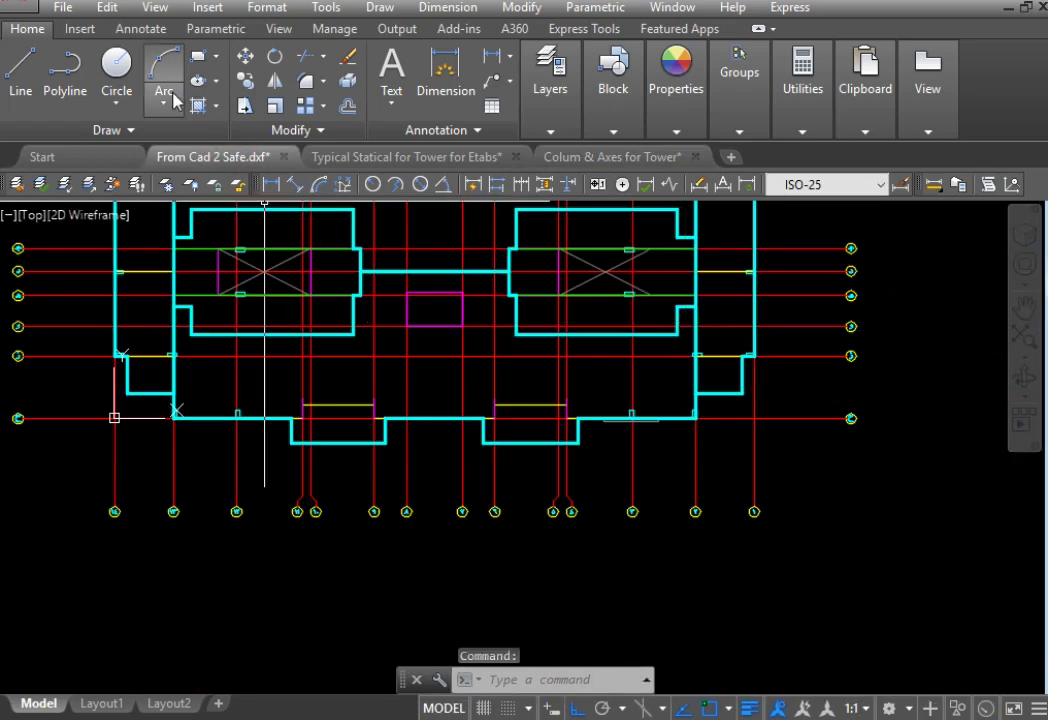
Step: Isolate the existing column layer in From Cad 2 Safe.dxf
click(66, 184)
scroll(617, 435, up, 5)
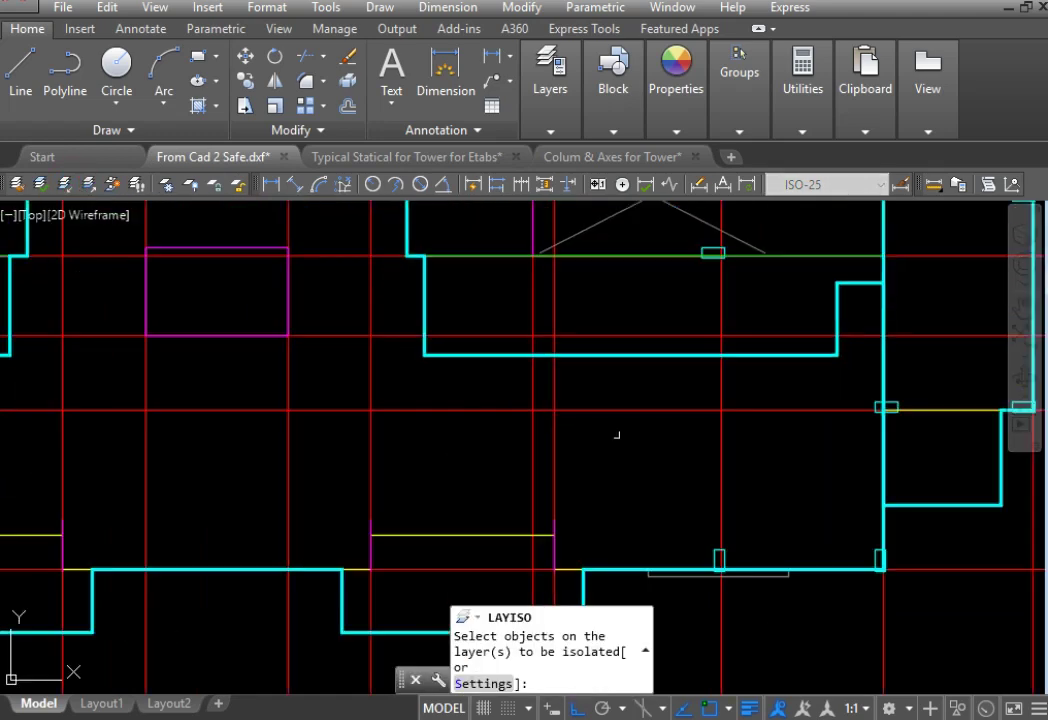
scroll(744, 591, up, 4)
click(667, 503)
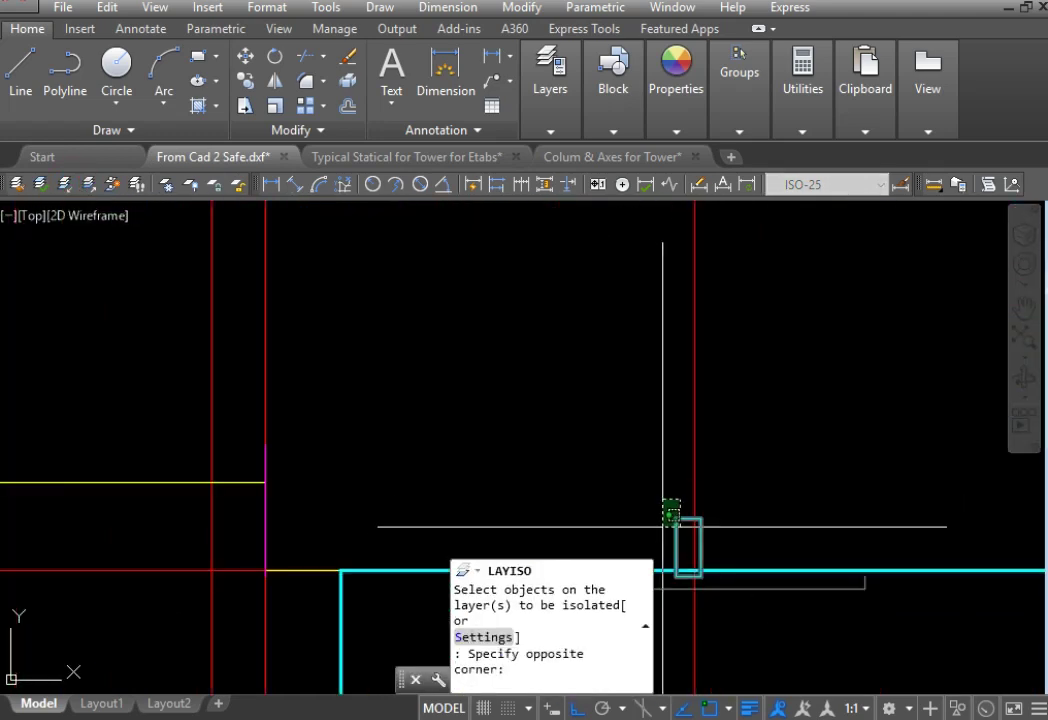
click(683, 498)
key(Return)
scroll(739, 430, down, 5)
Step: Erase all the old column objects and bring the hidden layers back
click(824, 283)
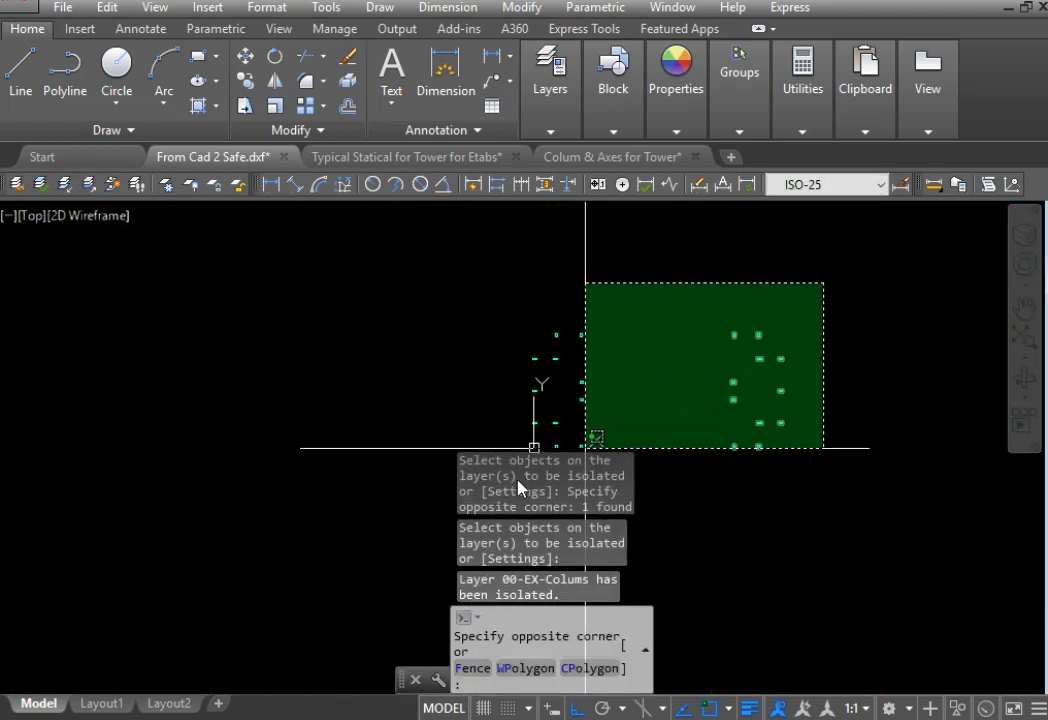
click(380, 483)
text(e)
key(Return)
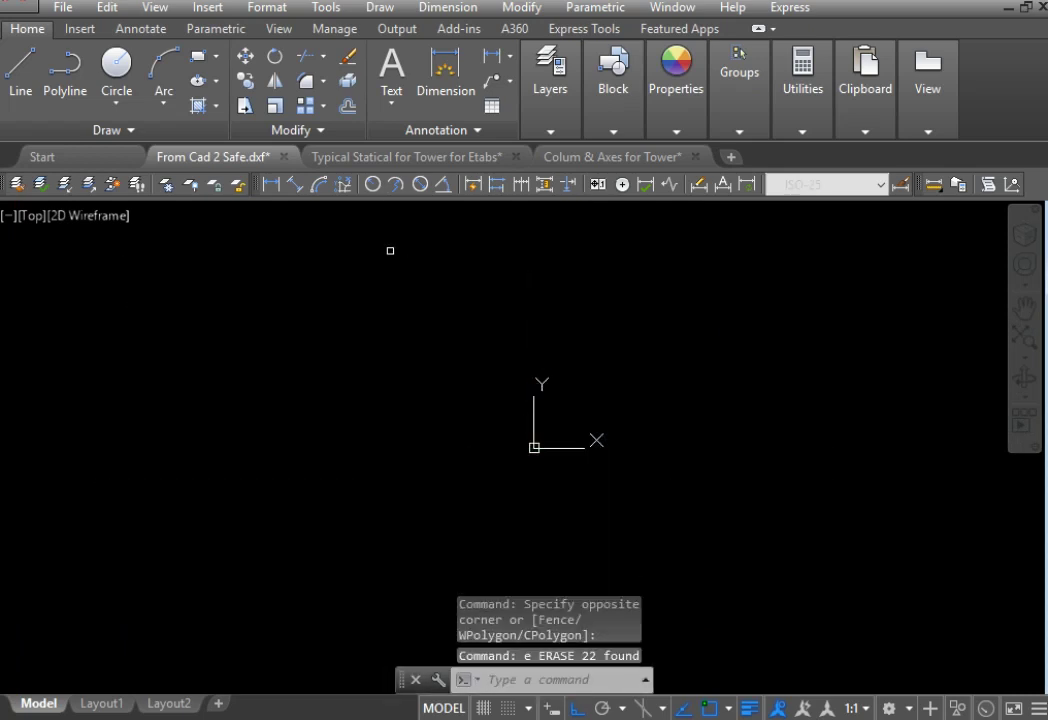
click(97, 186)
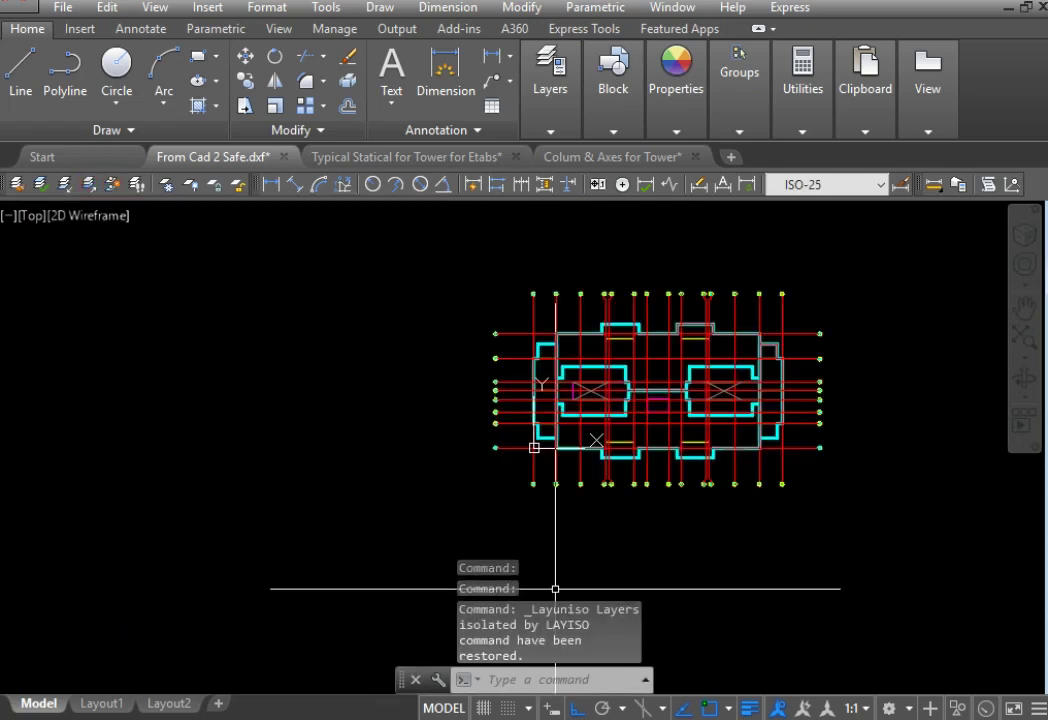
Step: Paste the copied tower columns at 0,0,0 and zoom to check their alignment
key(ctrl+v)
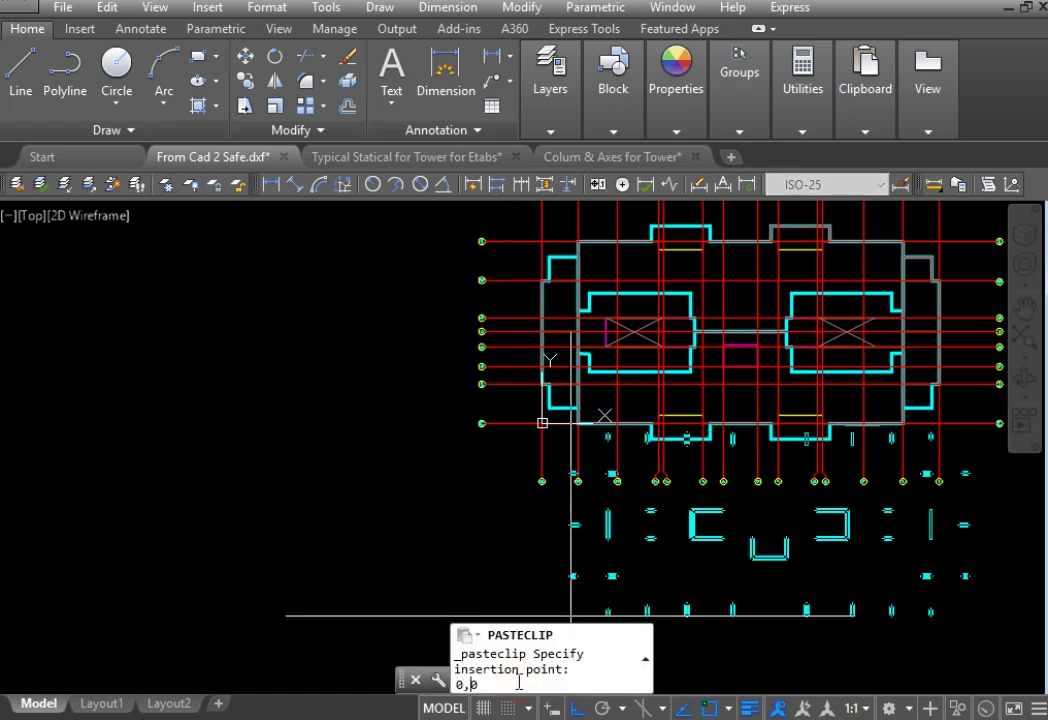
key(Return)
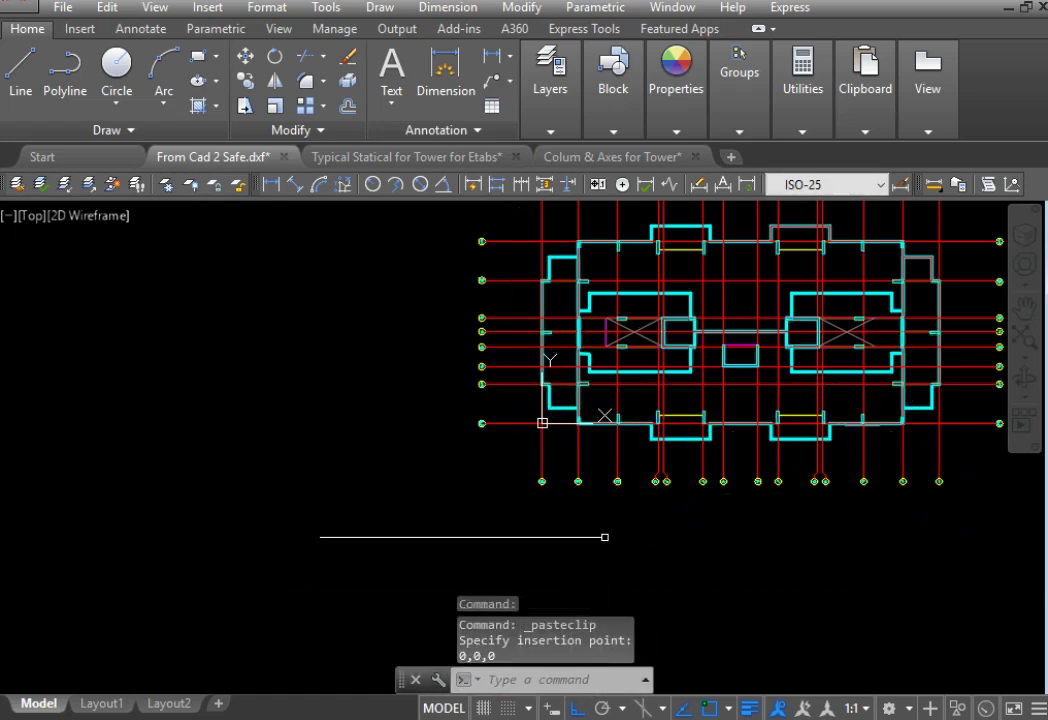
scroll(665, 443, up, 2)
scroll(660, 405, up, 3)
scroll(591, 428, up, 3)
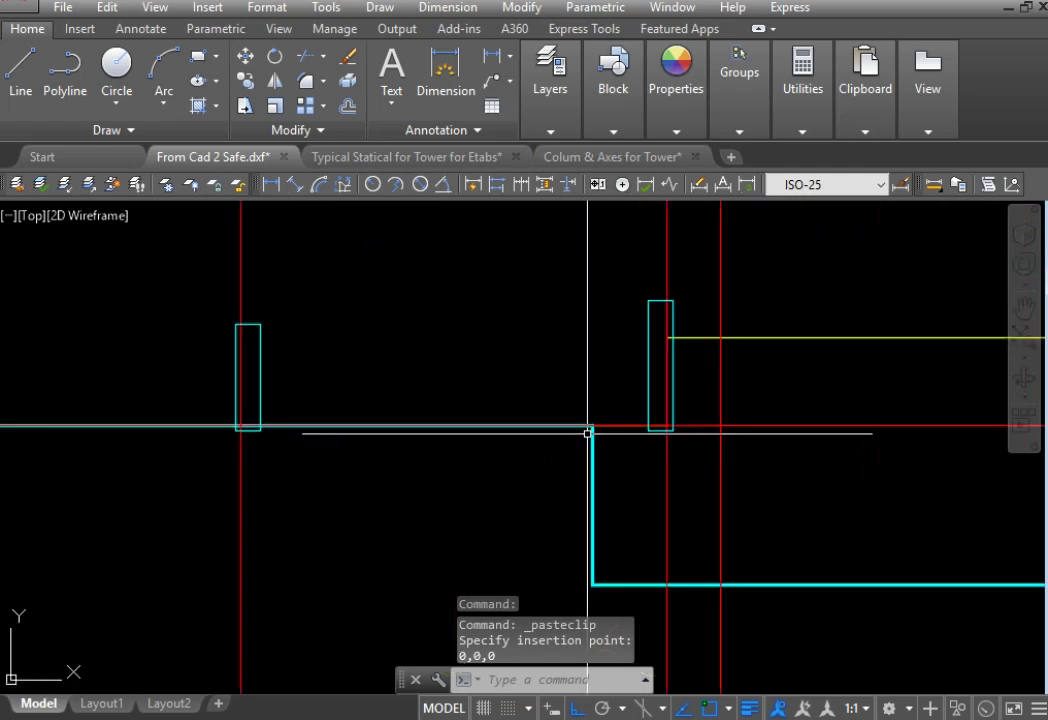
scroll(588, 433, down, 2)
scroll(487, 475, down, 2)
scroll(487, 475, down, 3)
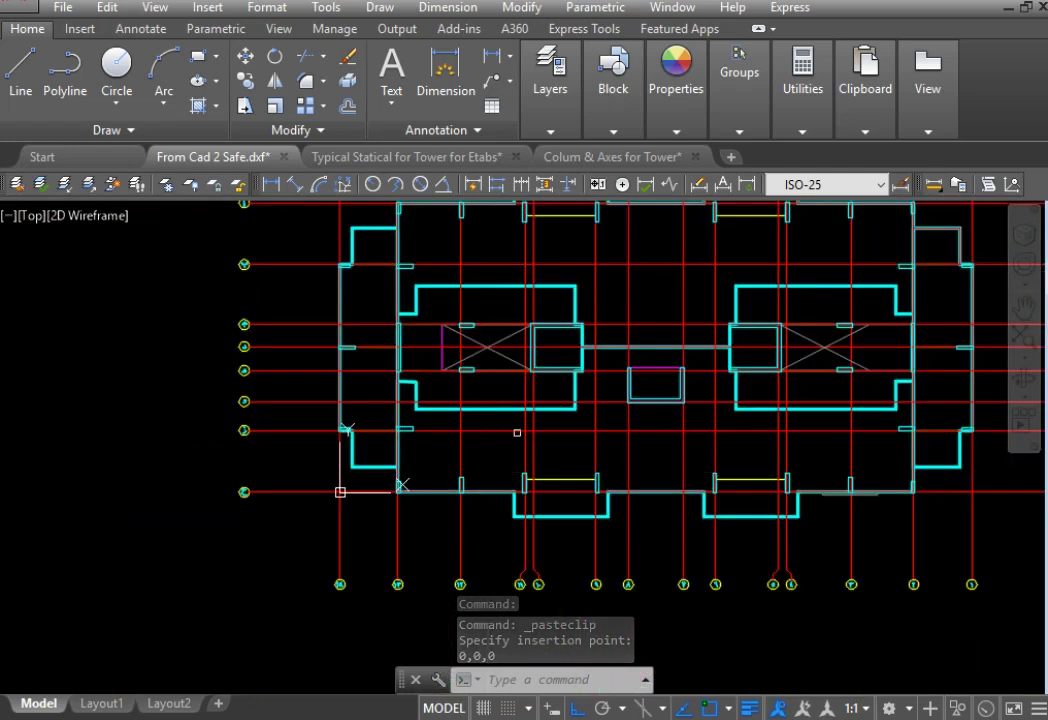
scroll(500, 486, up, 1)
scroll(537, 432, up, 3)
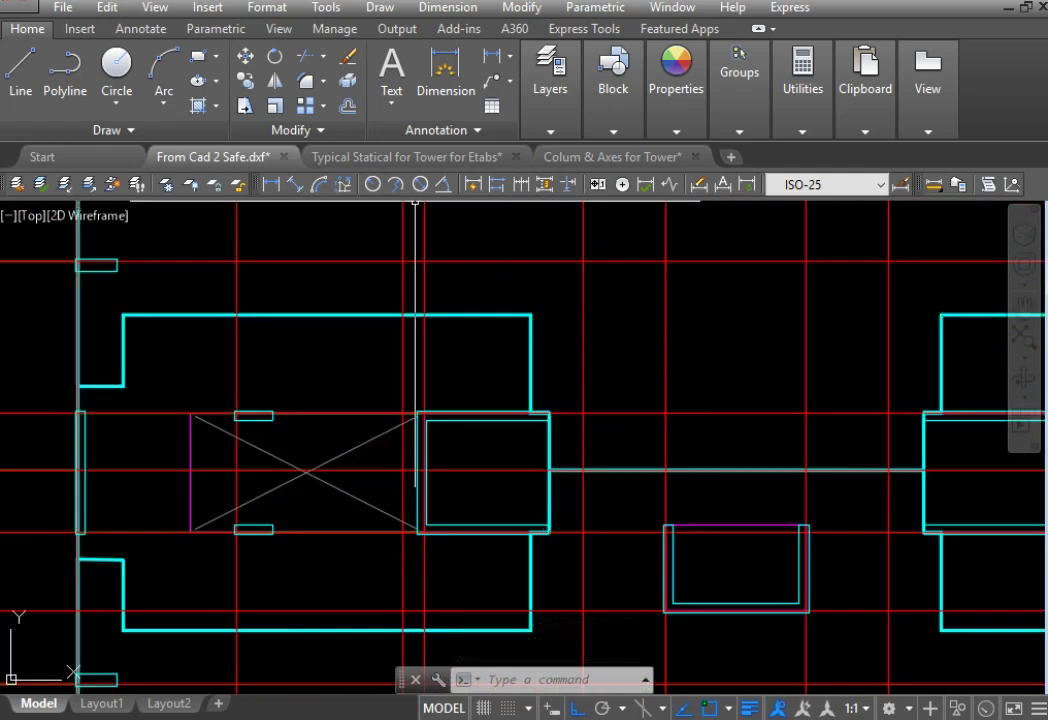
Step: Isolate the column layer by picking a small column rectangle
click(66, 185)
scroll(302, 418, up, 3)
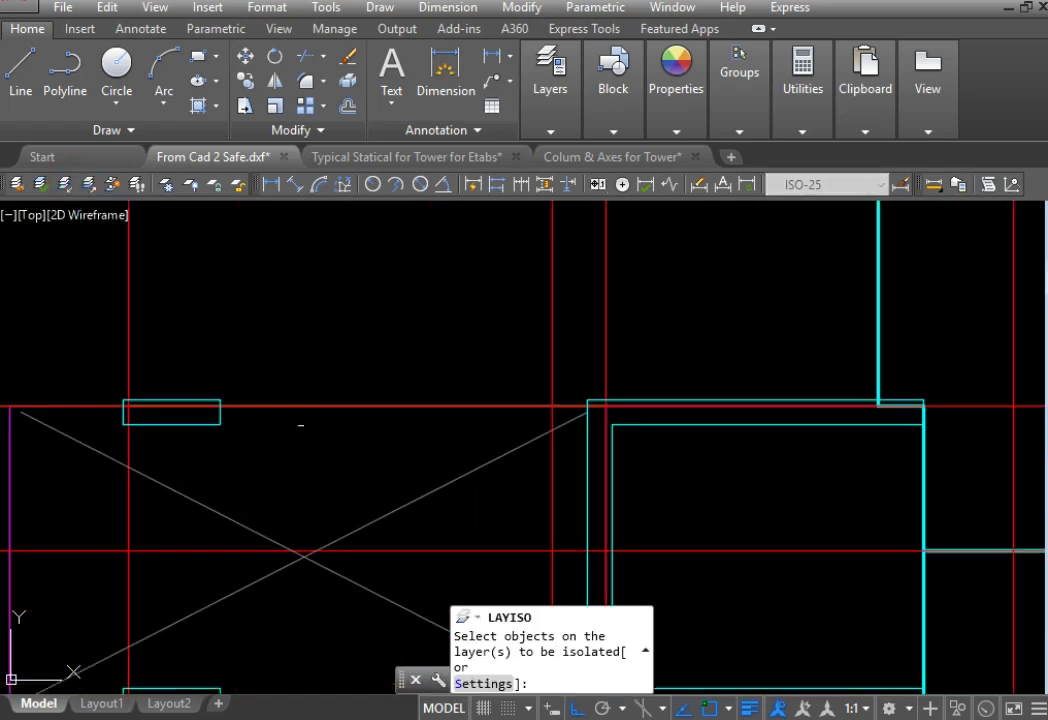
click(229, 428)
click(186, 432)
key(Return)
scroll(561, 397, down, 5)
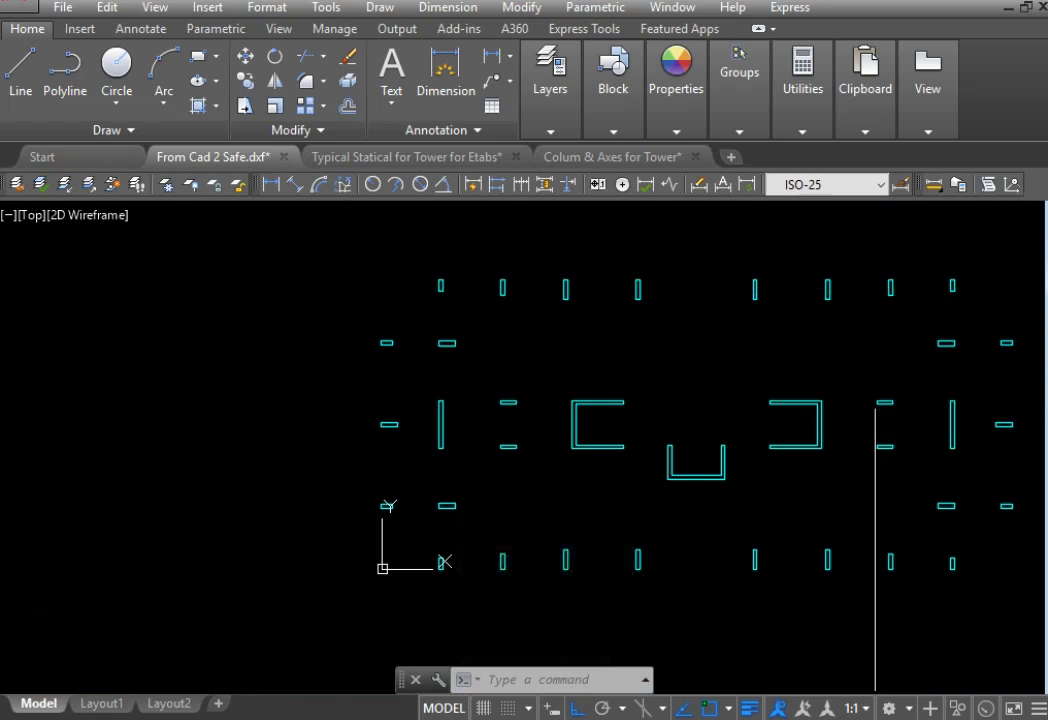
Step: Erase the three C-shaped core walls
click(837, 386)
click(555, 484)
text(e)
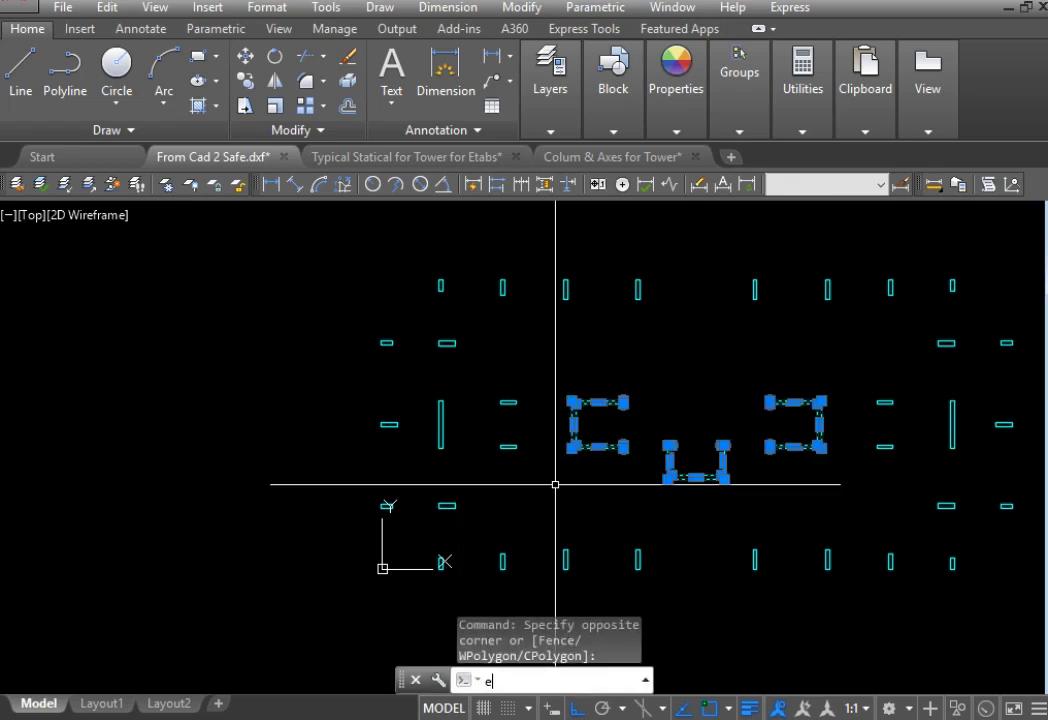
key(Return)
Step: Window-select and erase the ten extra column outlines around the plan
click(463, 402)
click(430, 450)
click(540, 314)
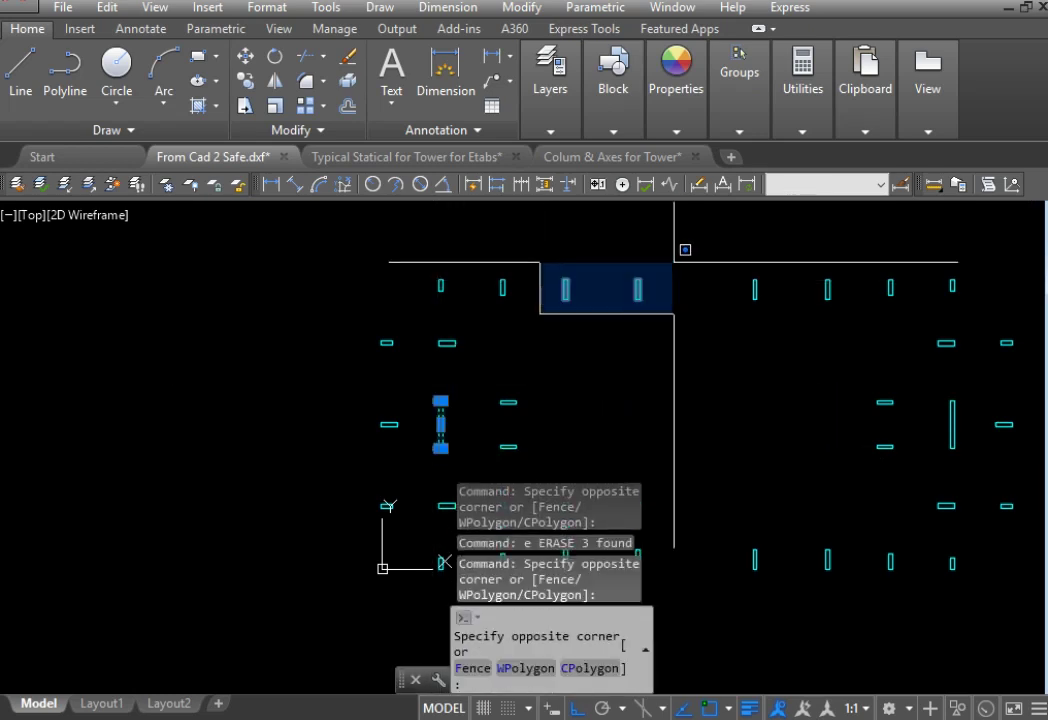
click(673, 262)
click(713, 351)
click(821, 265)
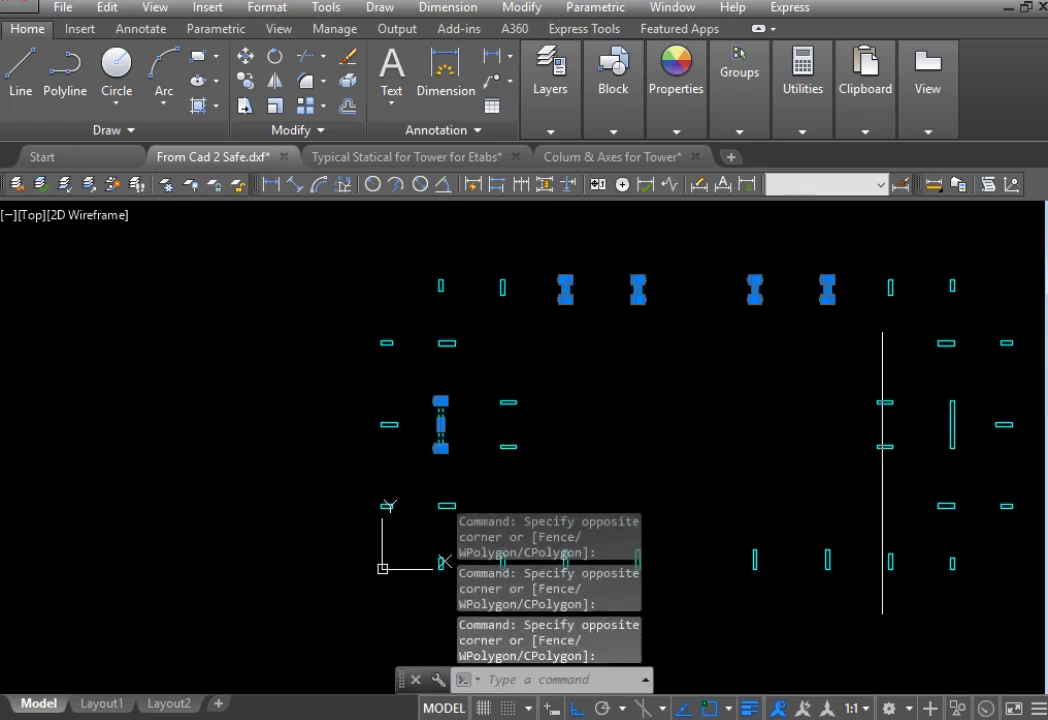
click(918, 471)
click(962, 393)
click(738, 592)
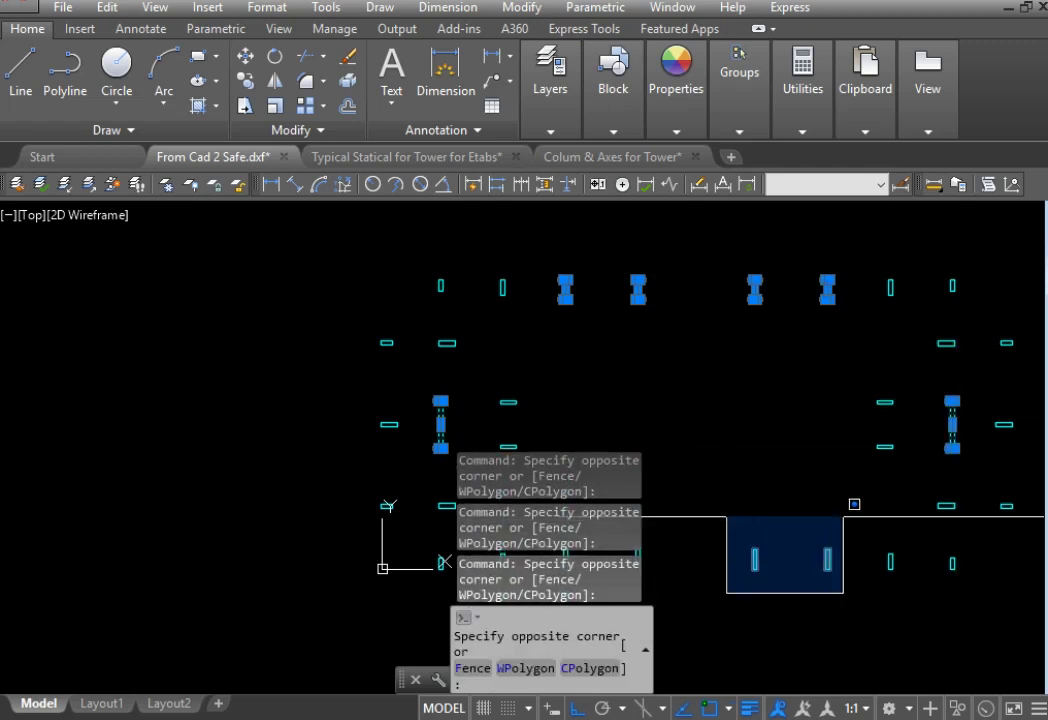
click(850, 505)
middle_drag(809, 430, 919, 315)
click(660, 491)
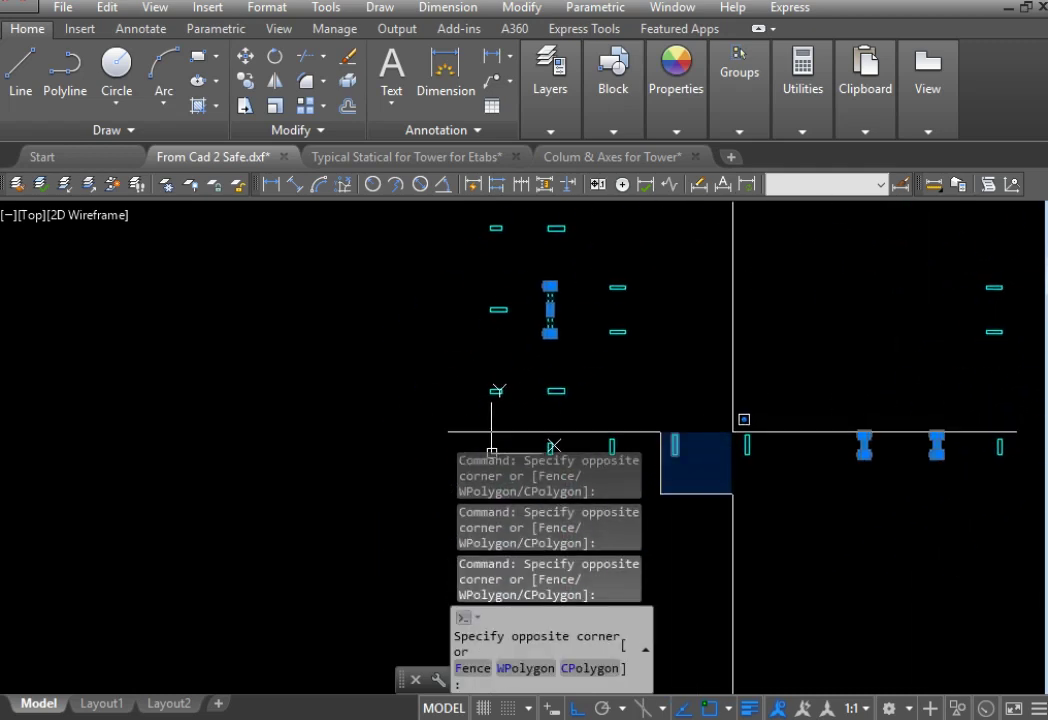
click(732, 428)
text(e)
key(Return)
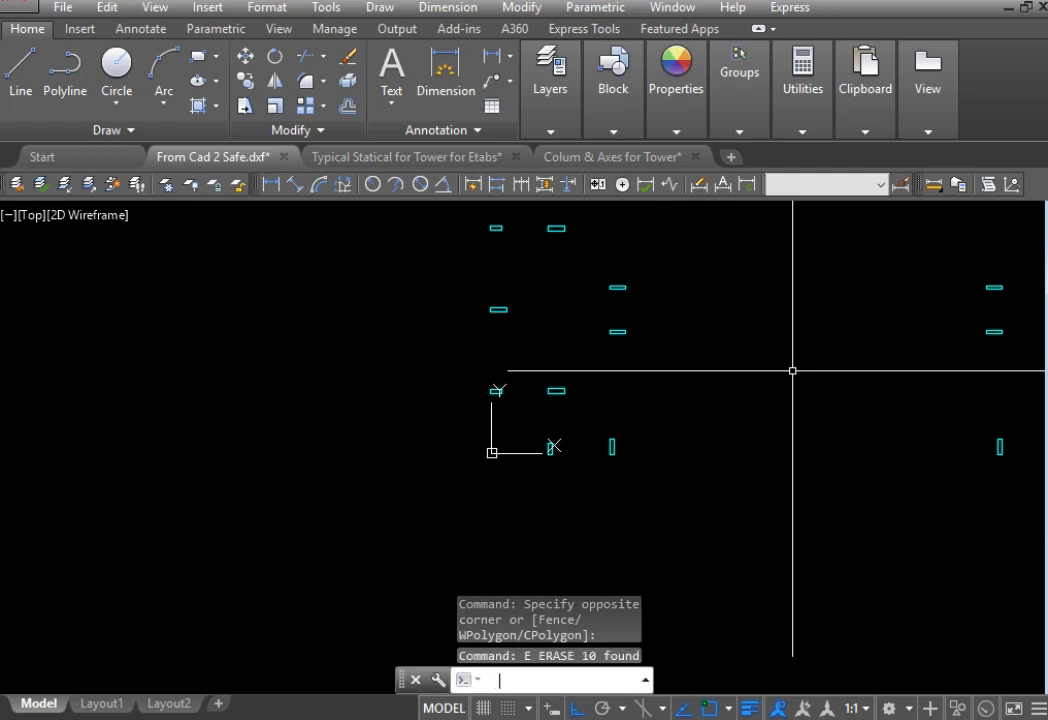
Step: Crossing-select all the remaining column outlines
scroll(816, 316, down, 3)
scroll(701, 370, up, 2)
click(843, 318)
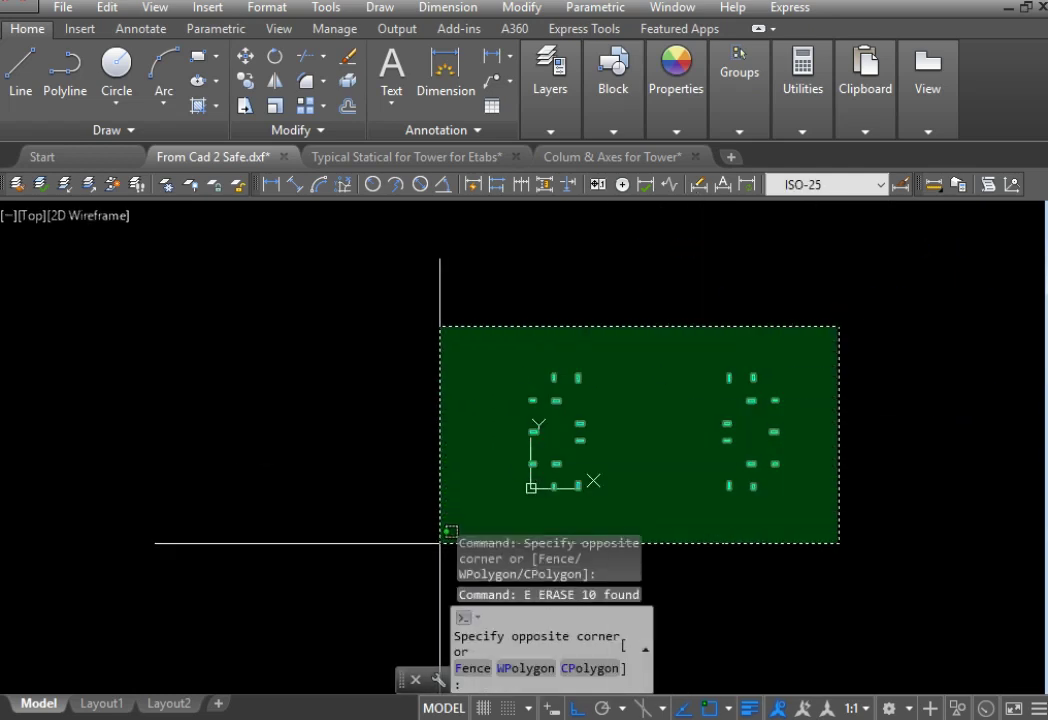
click(440, 550)
mouse_move(550, 90)
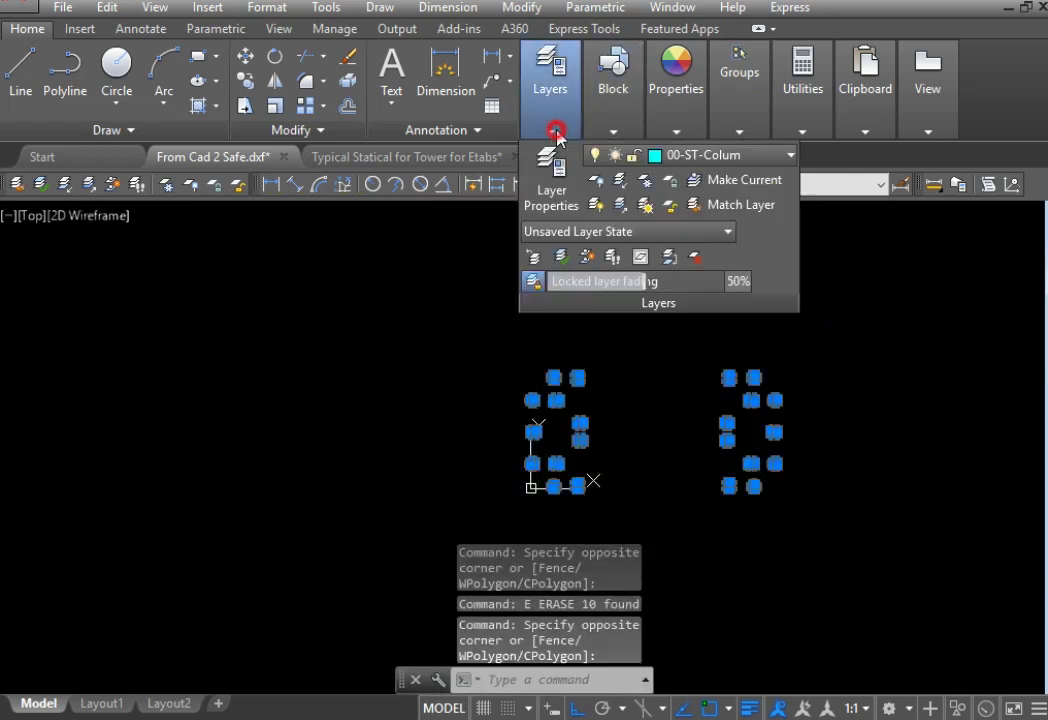
Step: Move the selected column outlines onto the 00-EX-Colums layer
click(752, 178)
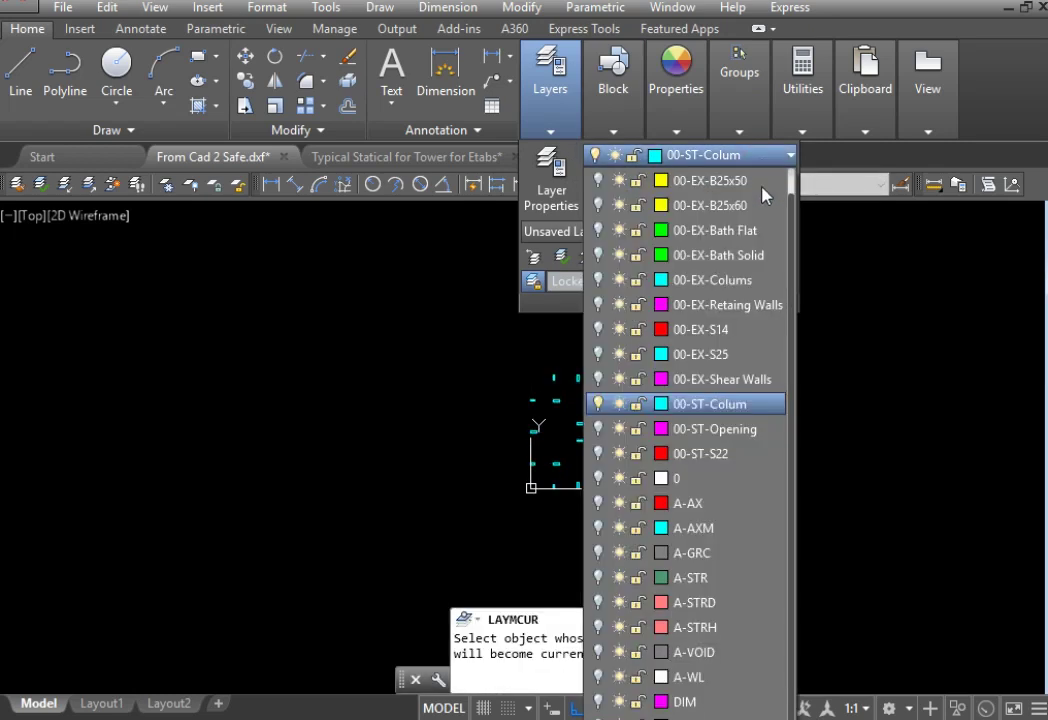
click(770, 157)
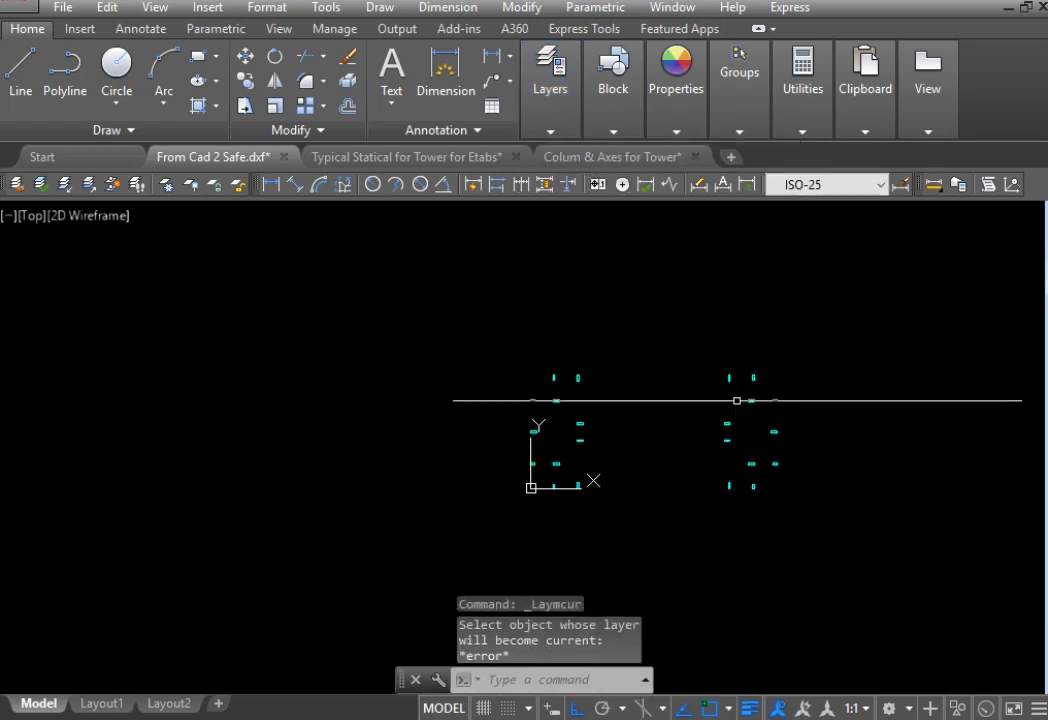
click(800, 346)
click(400, 568)
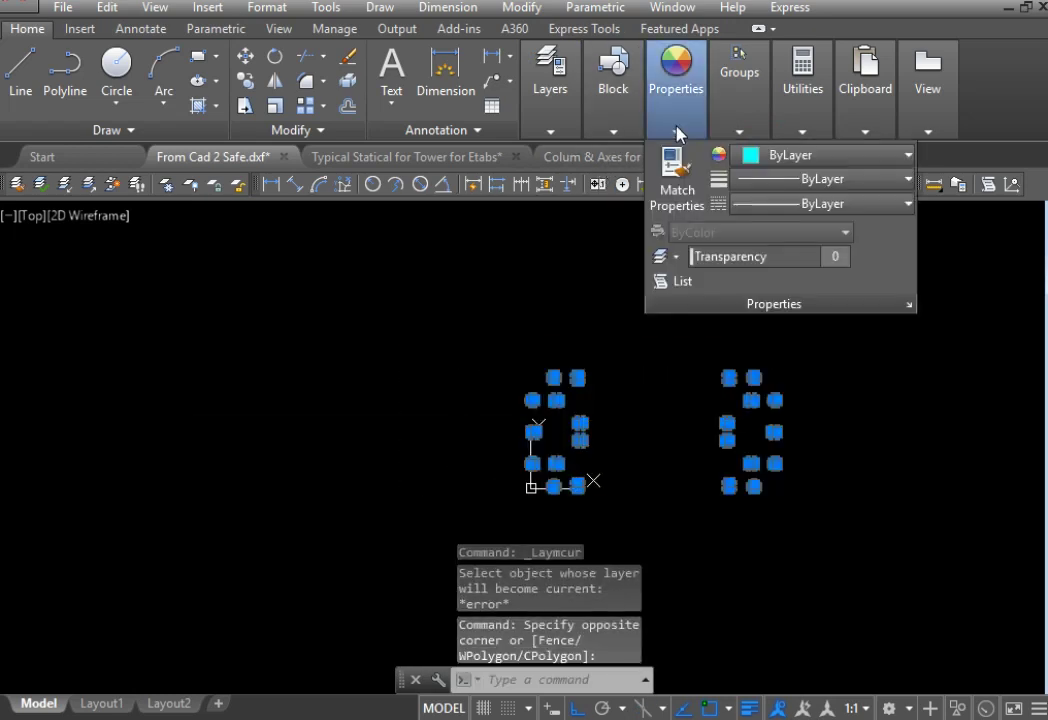
mouse_move(550, 90)
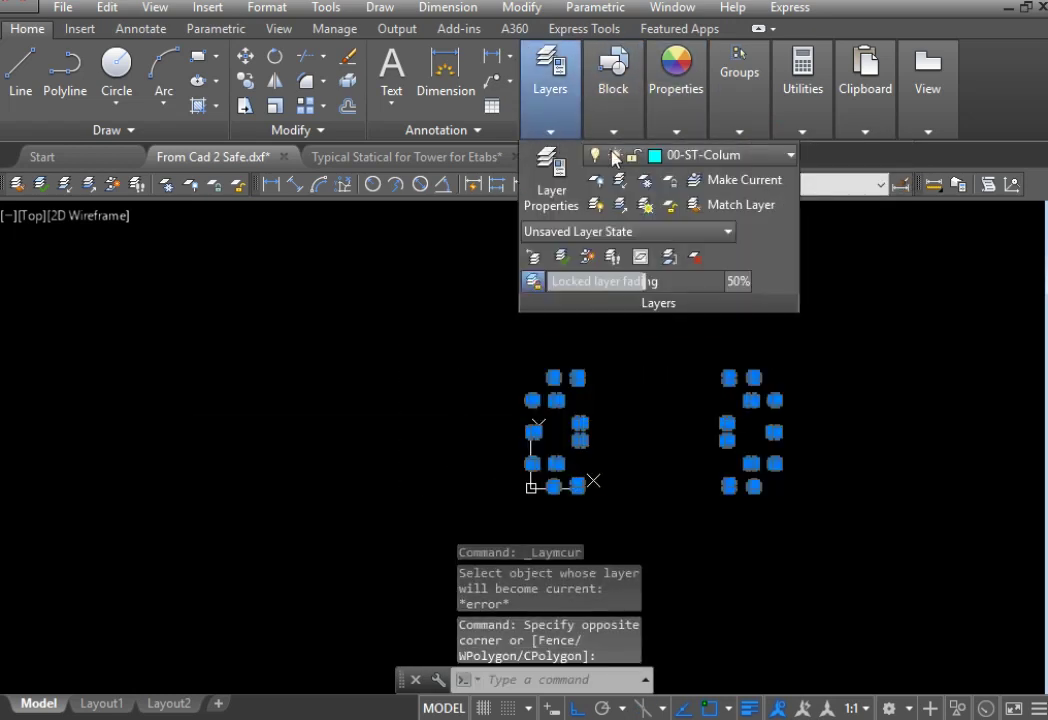
click(693, 157)
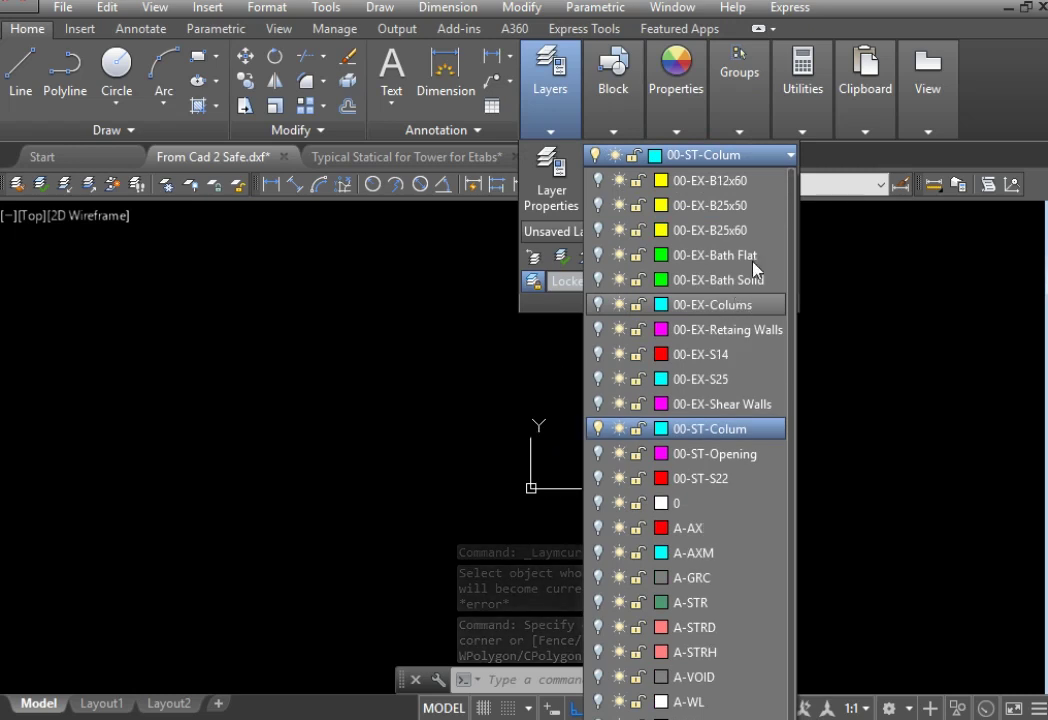
click(597, 305)
click(712, 305)
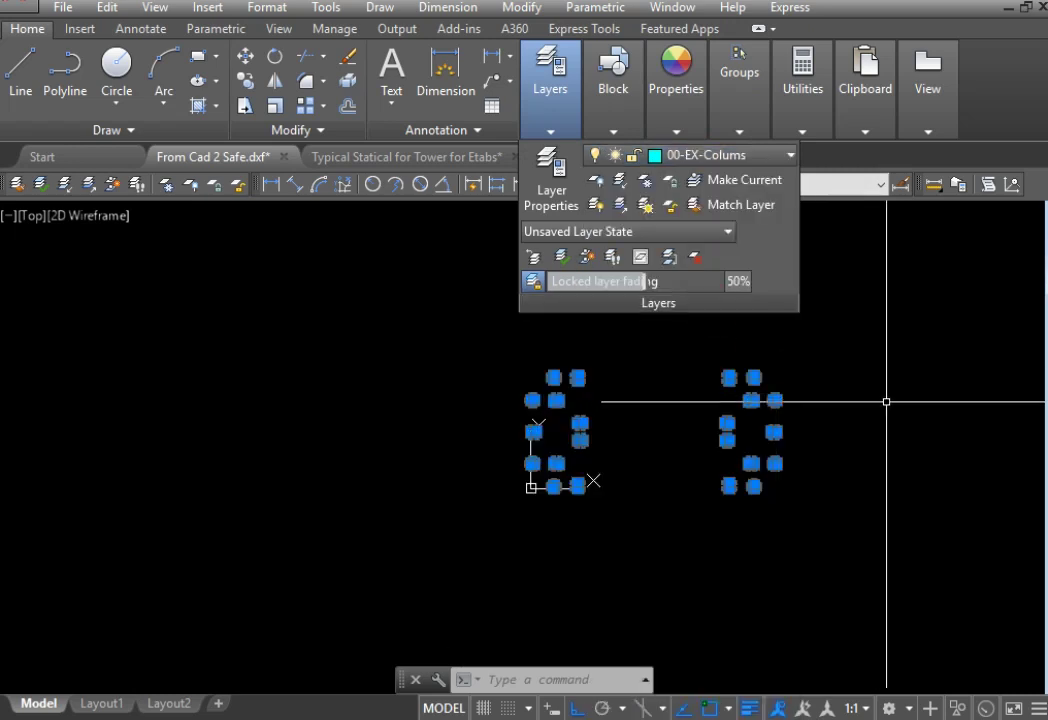
key(Escape)
Step: Unisolate layers so the whole plan is visible again, zooming in on it
click(89, 184)
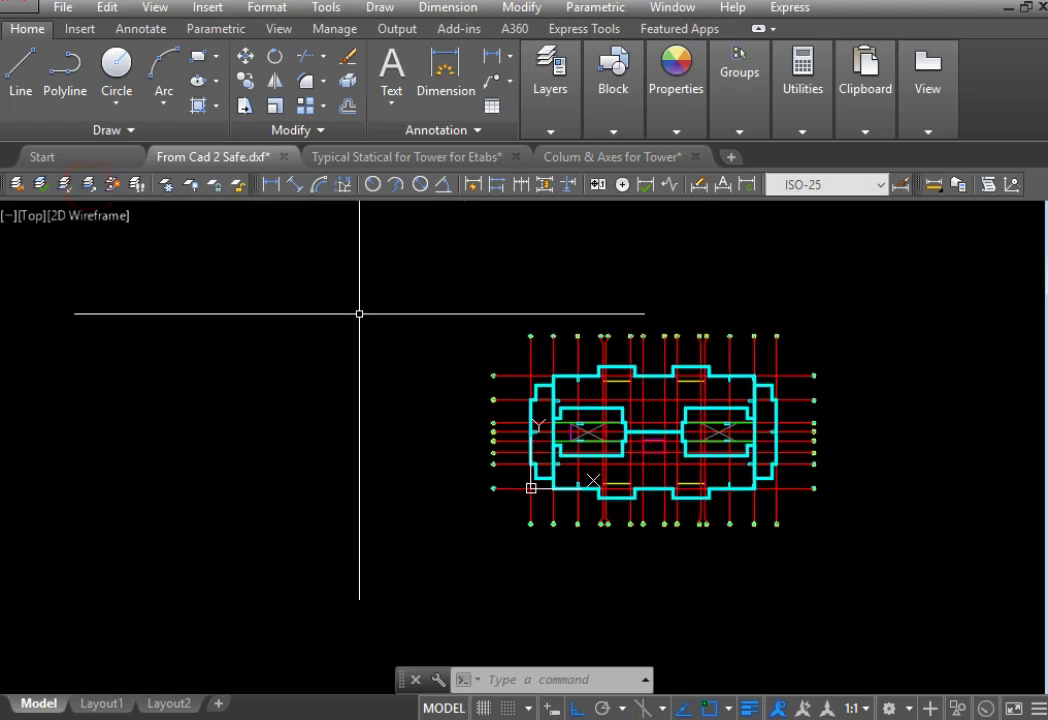
scroll(627, 432, up, 3)
scroll(678, 468, up, 2)
scroll(533, 428, up, 2)
scroll(444, 304, up, 2)
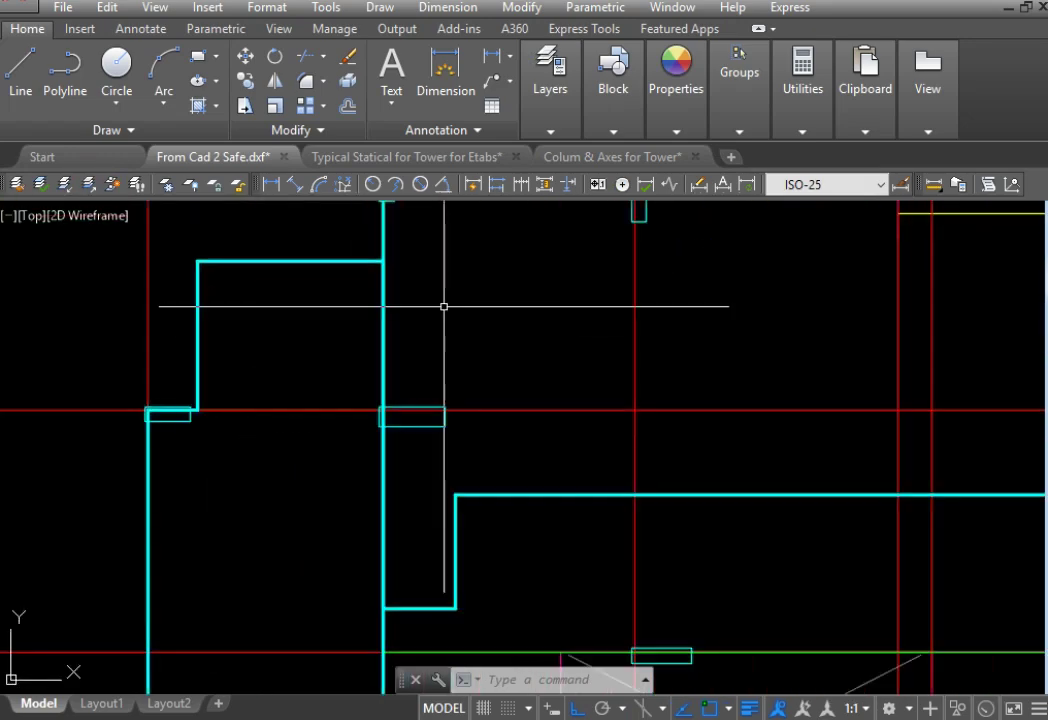
Step: Save the drawing as Final Export 2 Safe Typical in 02-Course Video > 11 > Files, then close it
click(63, 7)
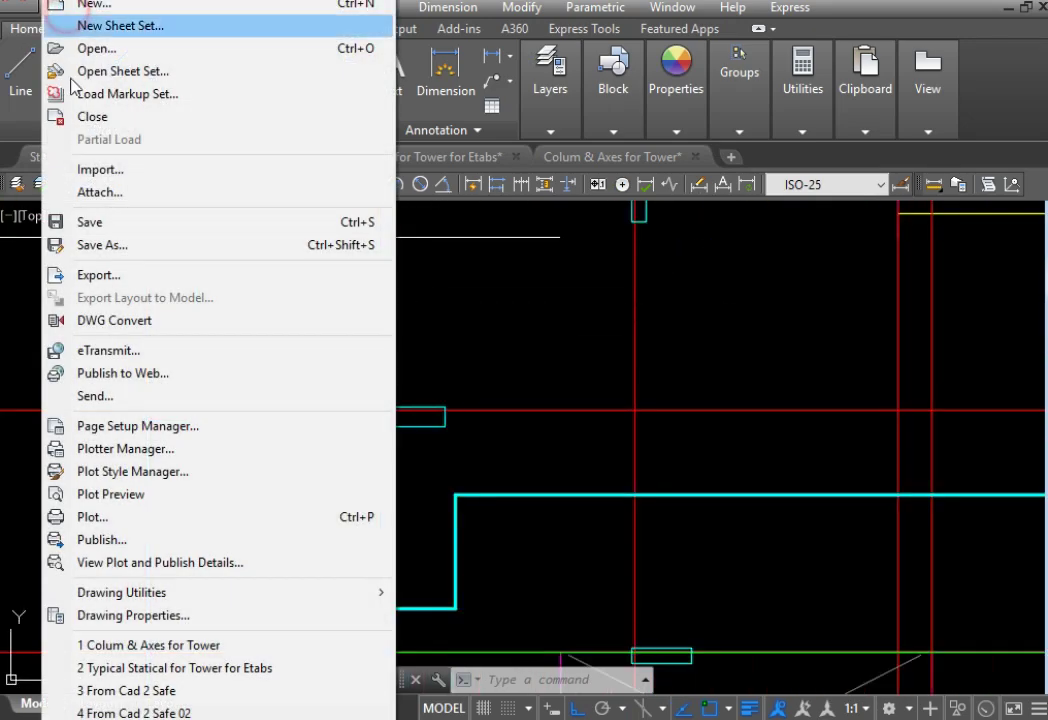
click(82, 244)
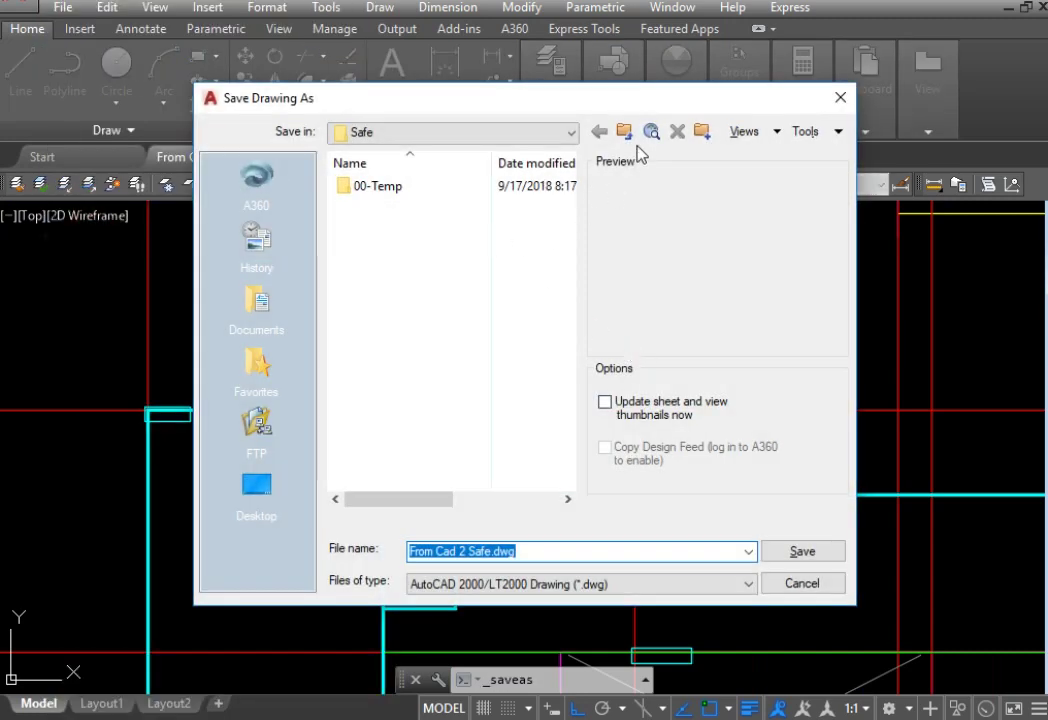
click(626, 133)
click(626, 133)
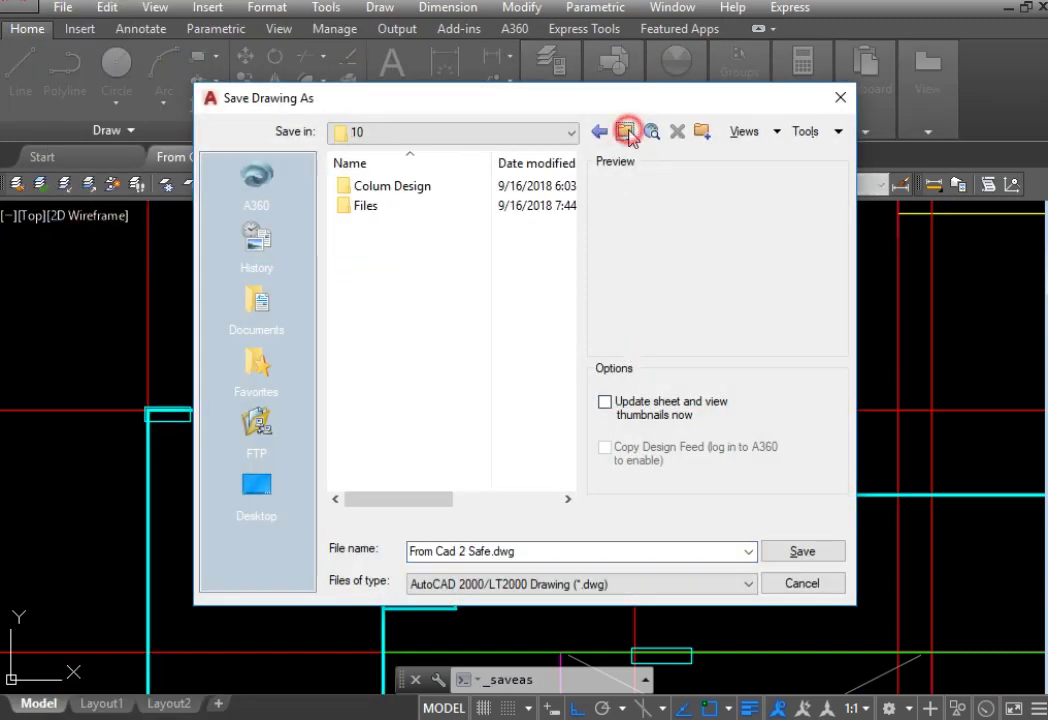
click(626, 133)
double_click(380, 383)
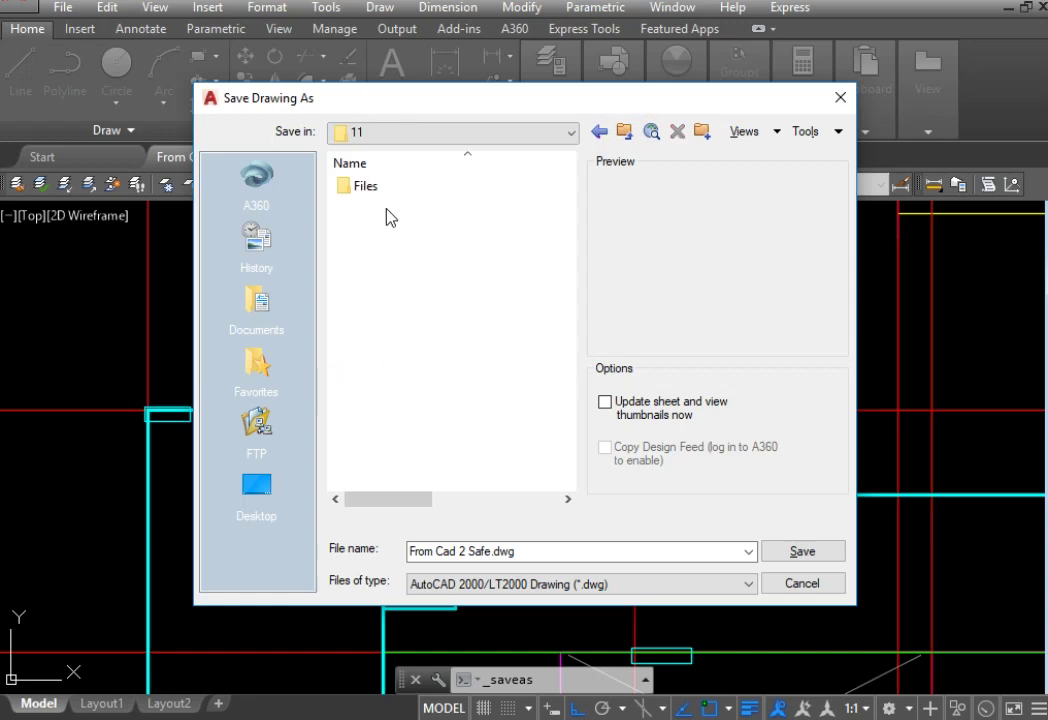
double_click(386, 187)
click(524, 548)
text(Final Export 2 Safe Typical)
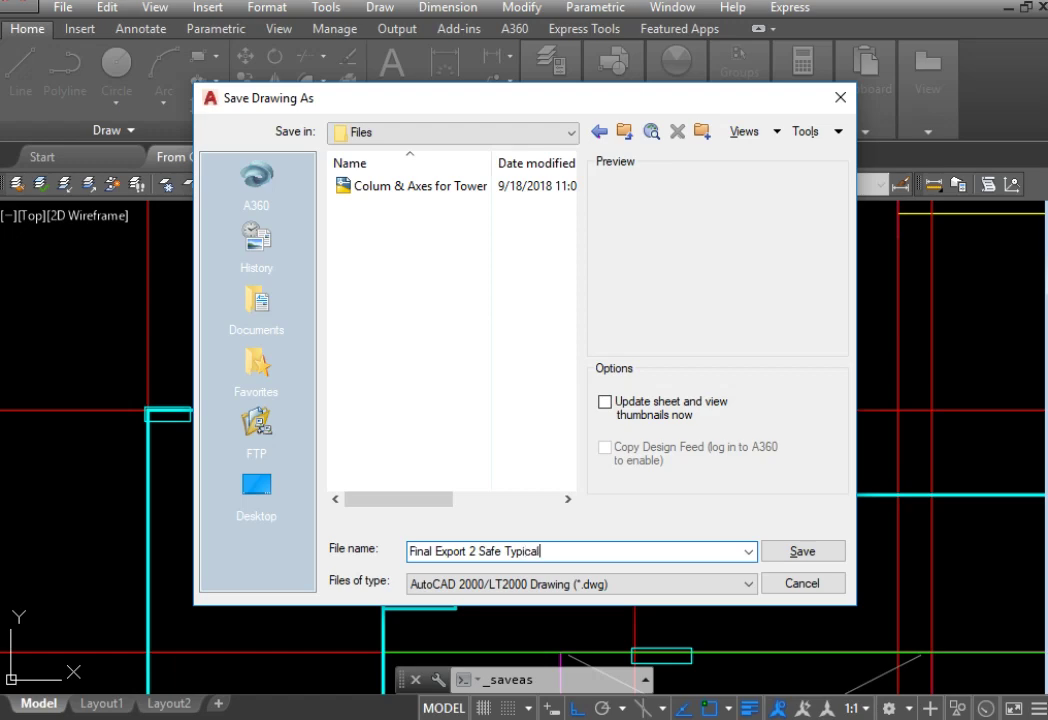
key(Return)
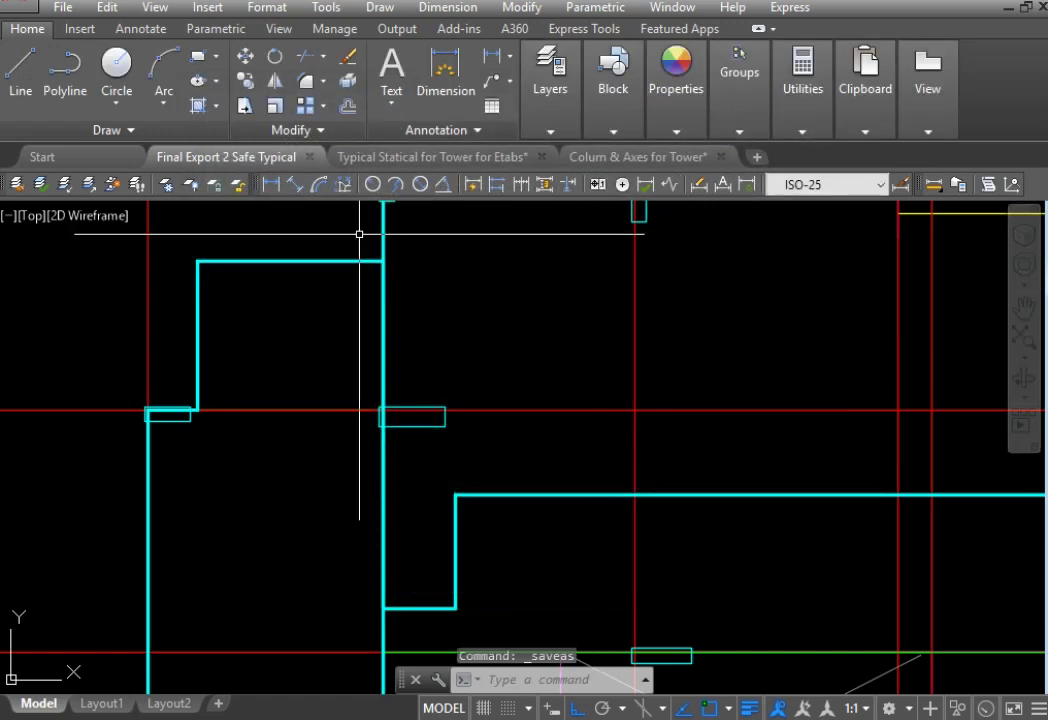
click(309, 157)
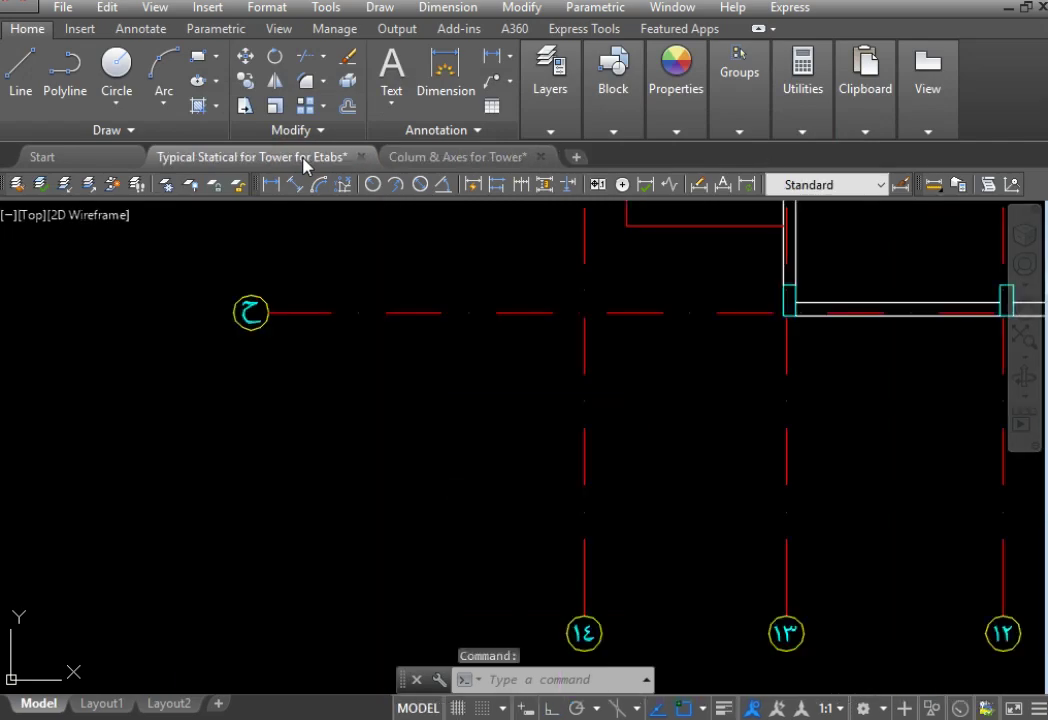